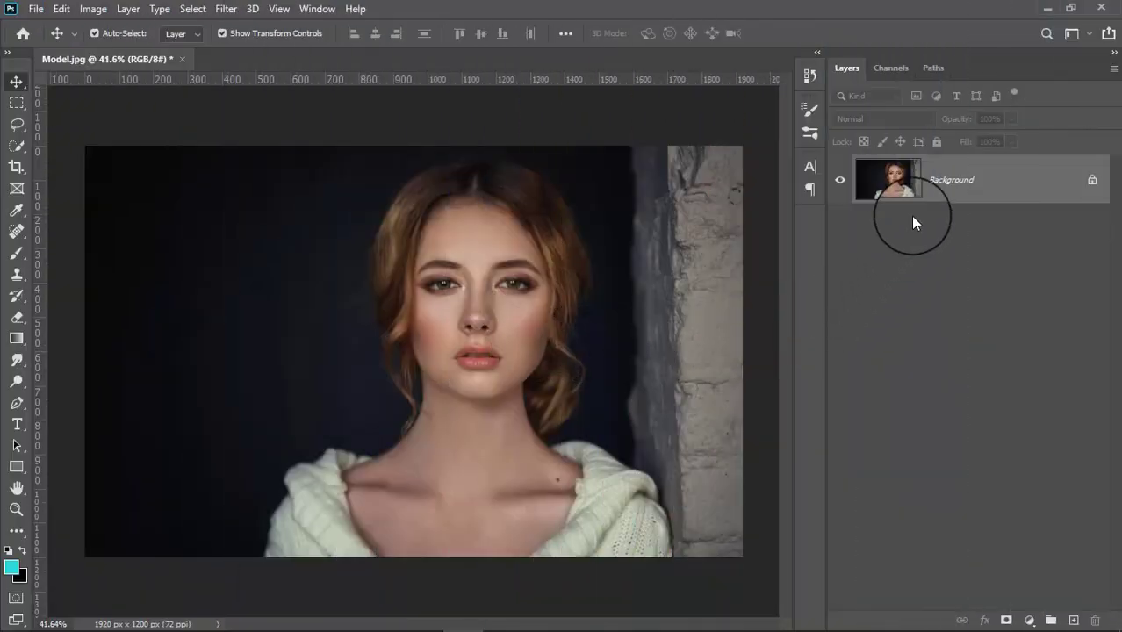
Step: Duplicate the Background layer of Model.jpg into a Background copy layer
drag(946, 180, 1072, 620)
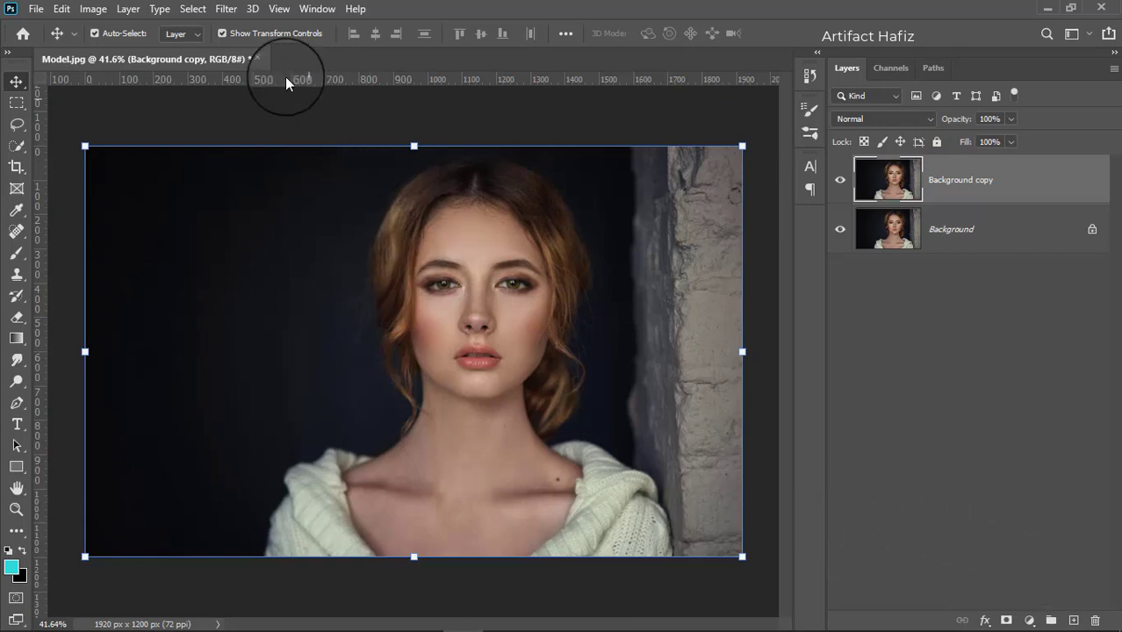
Step: Convert Background copy to a smart object for smart filters, then zoom in on the face
click(225, 8)
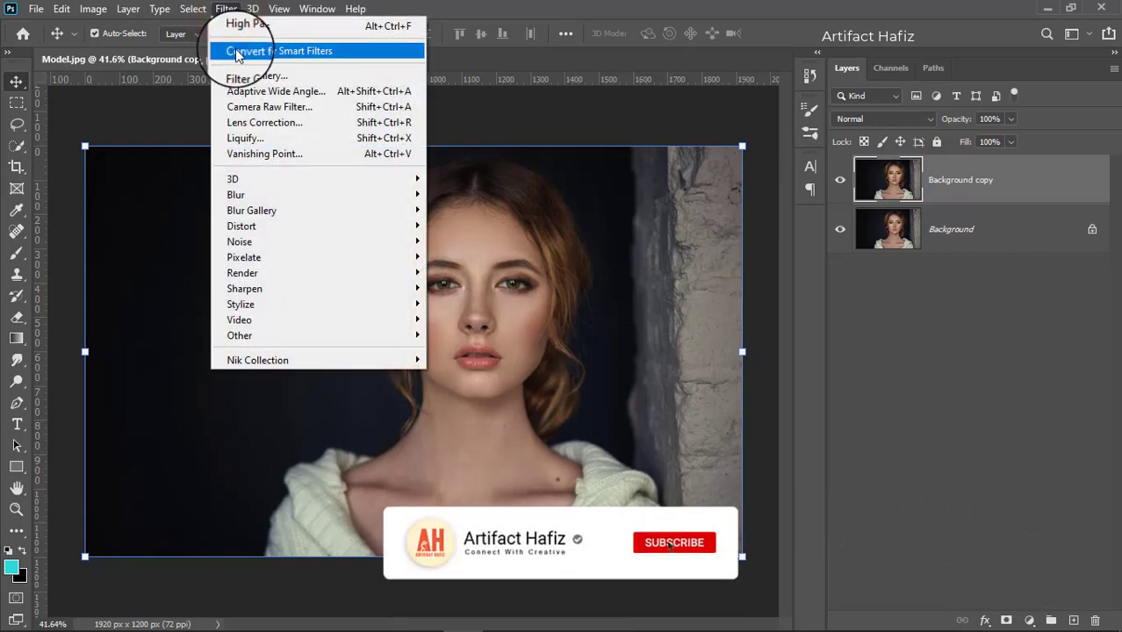
click(237, 53)
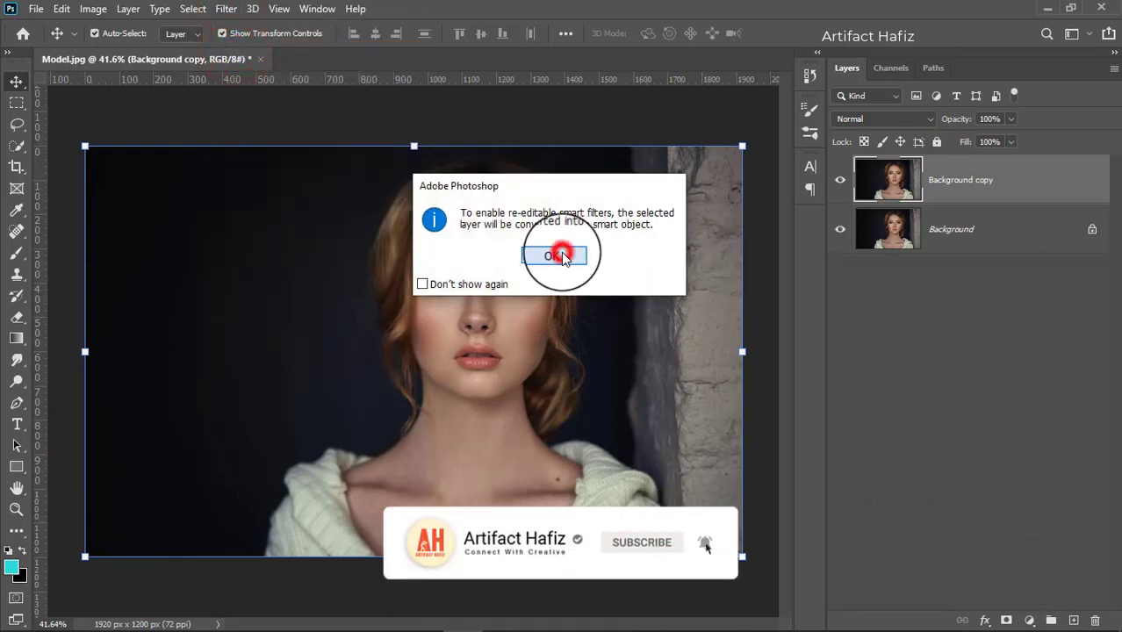
click(563, 256)
scroll(534, 324, up, 3)
drag(610, 323, 457, 343)
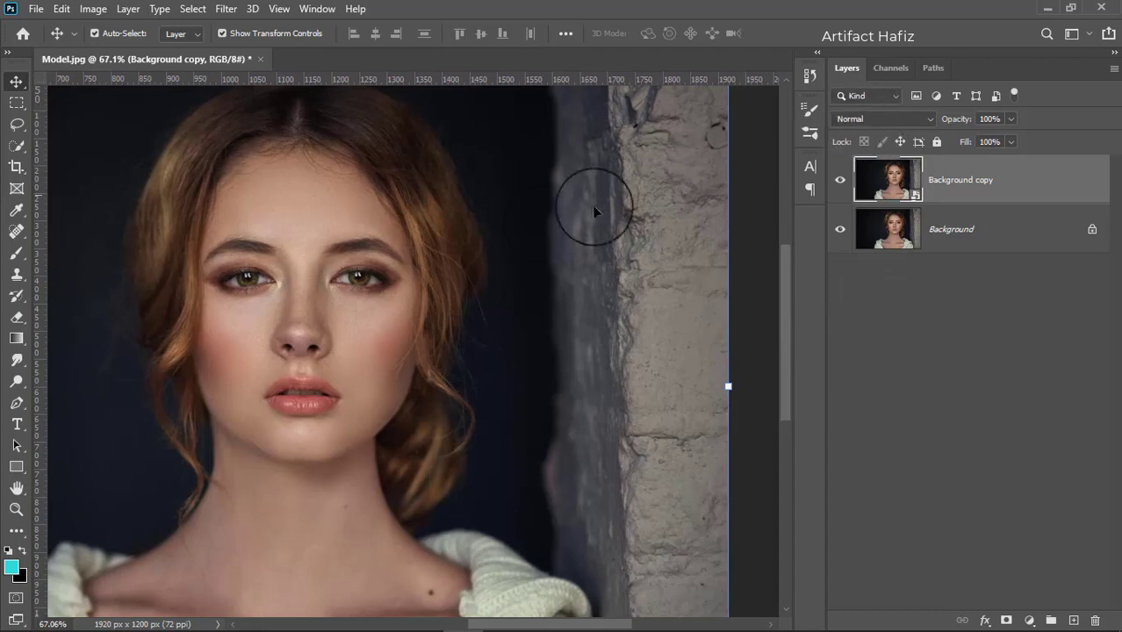
Step: Invert Background copy as a smart filter and set its blend mode to Vivid Light
key(ctrl+i)
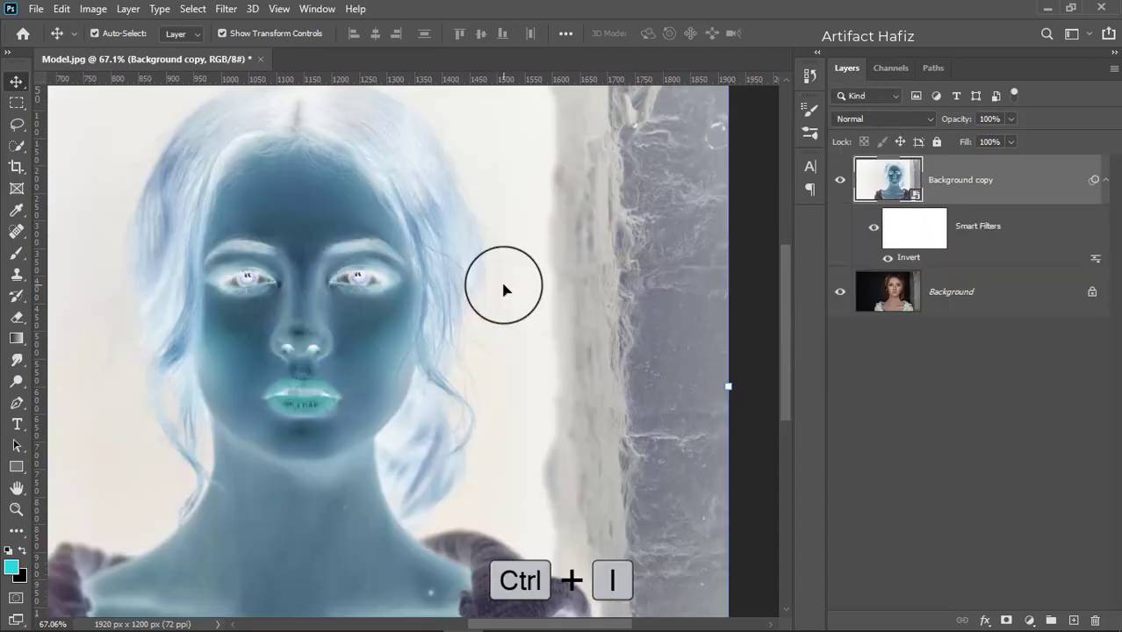
click(859, 119)
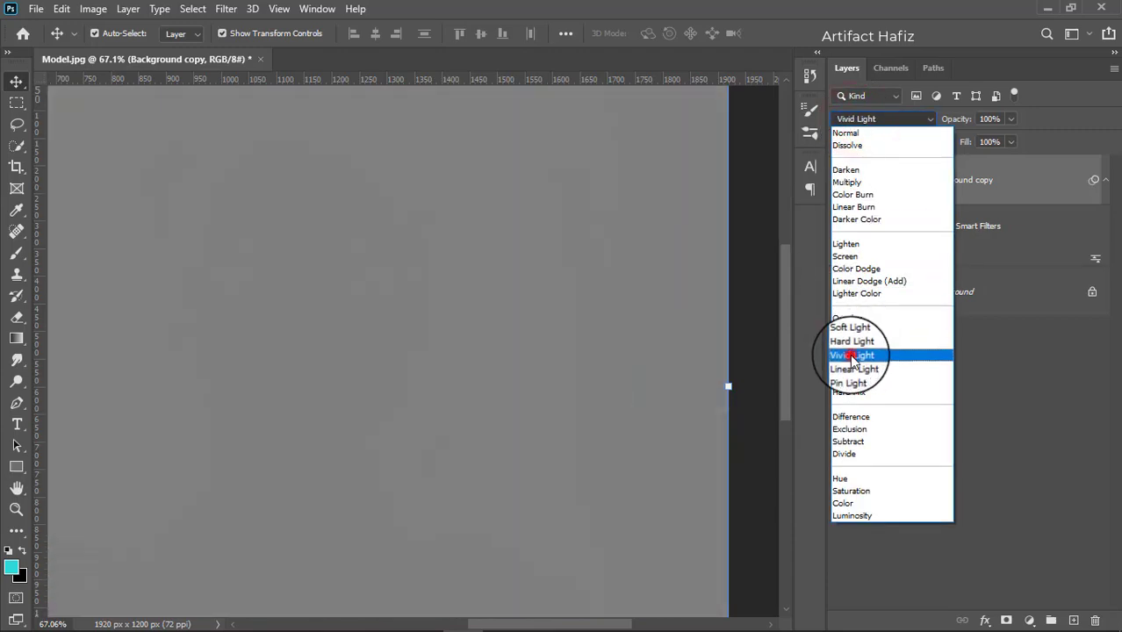
click(851, 356)
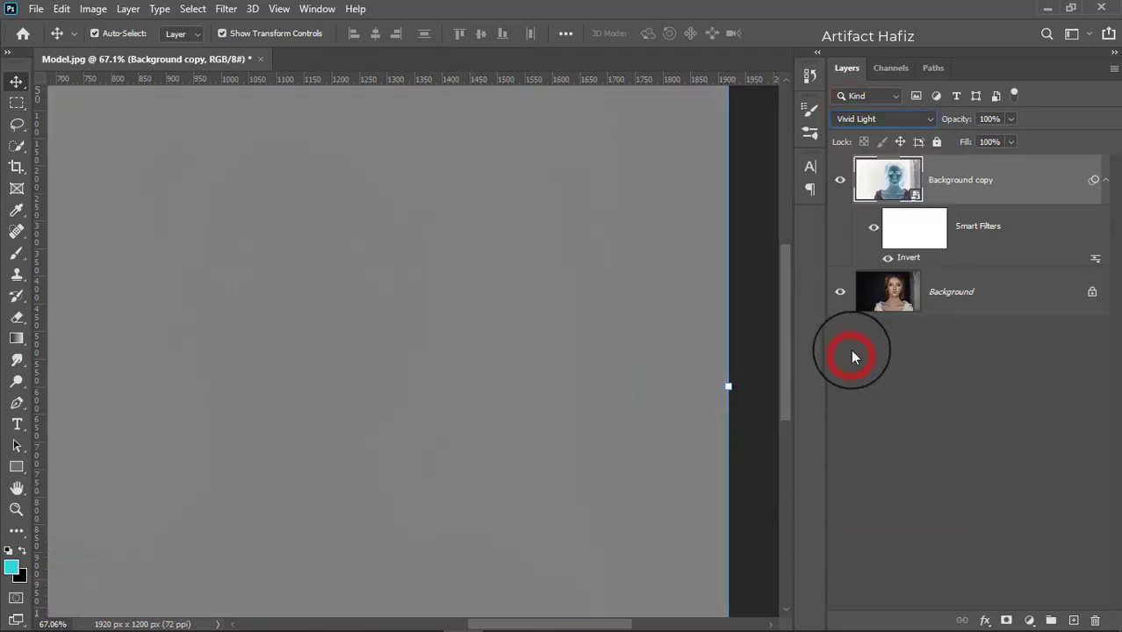
click(225, 10)
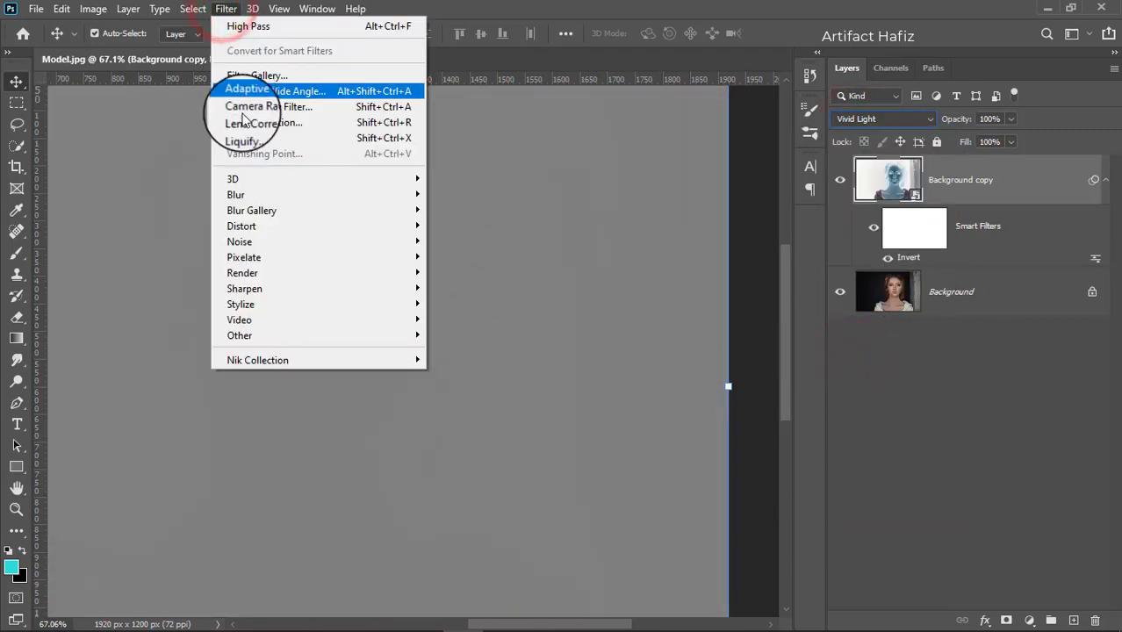
mouse_move(240, 335)
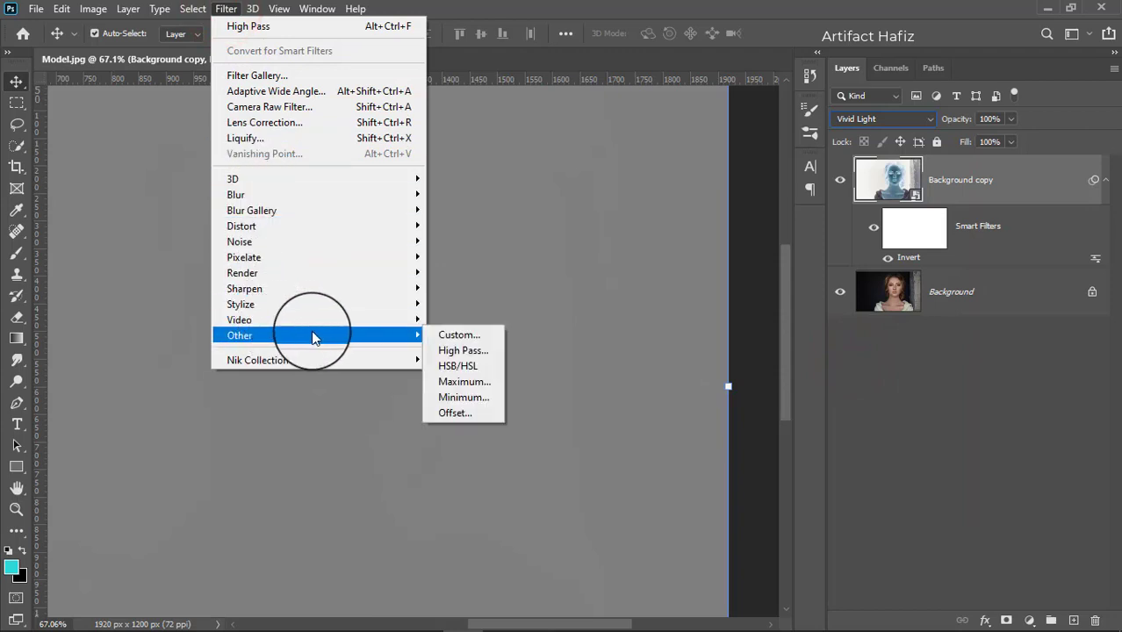
Step: Apply a 6.2-pixel High Pass smart filter, then toggle the layer to compare
click(465, 352)
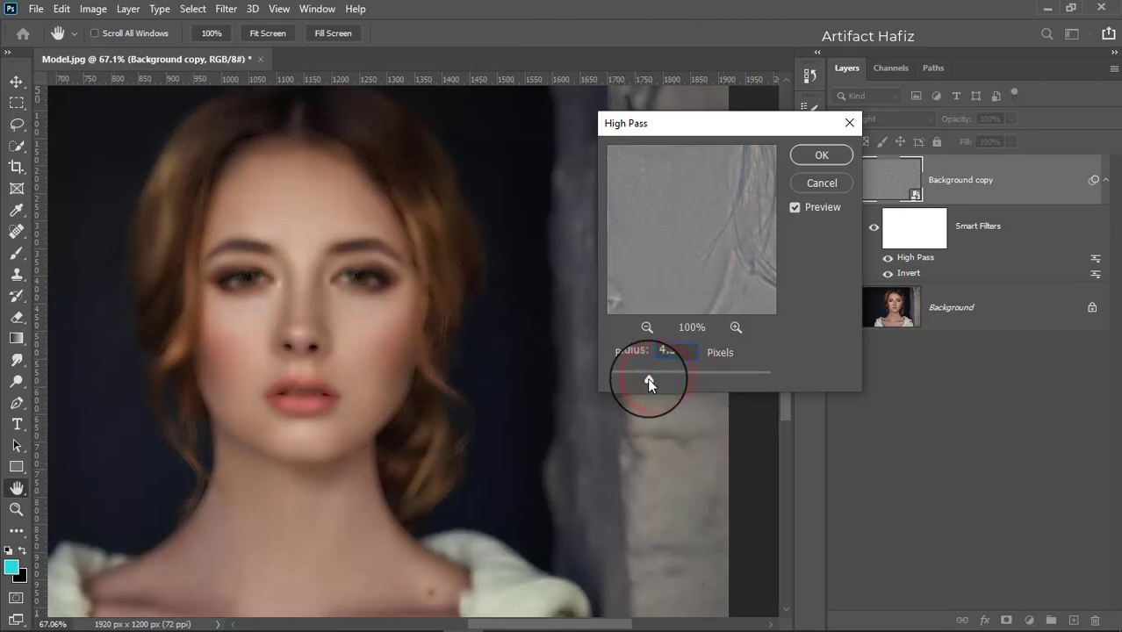
drag(653, 376, 660, 381)
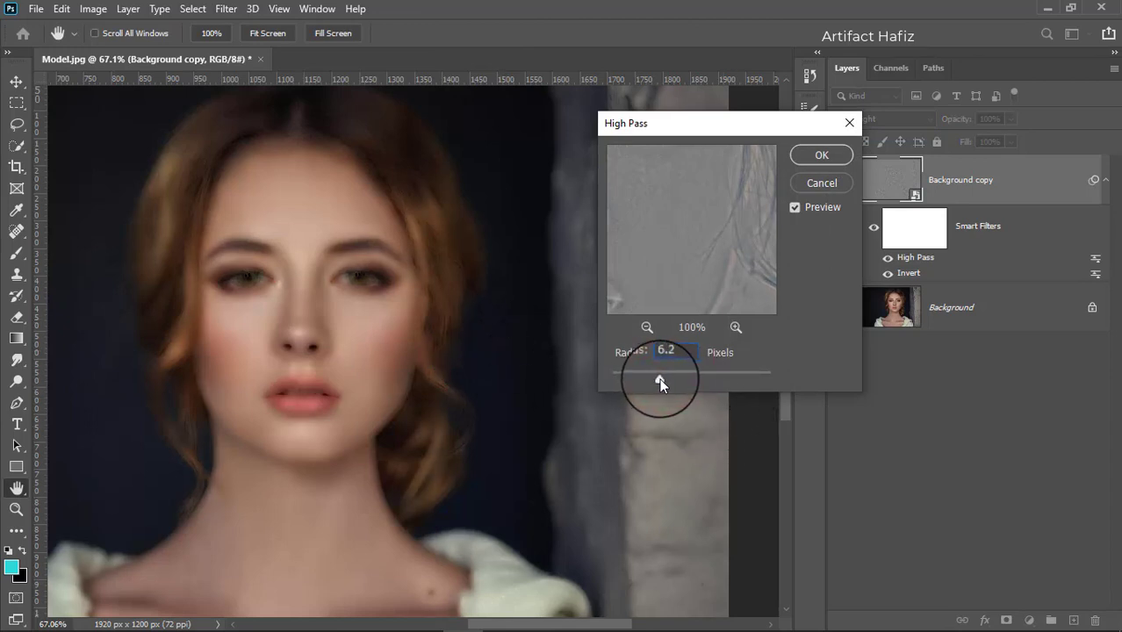
click(821, 156)
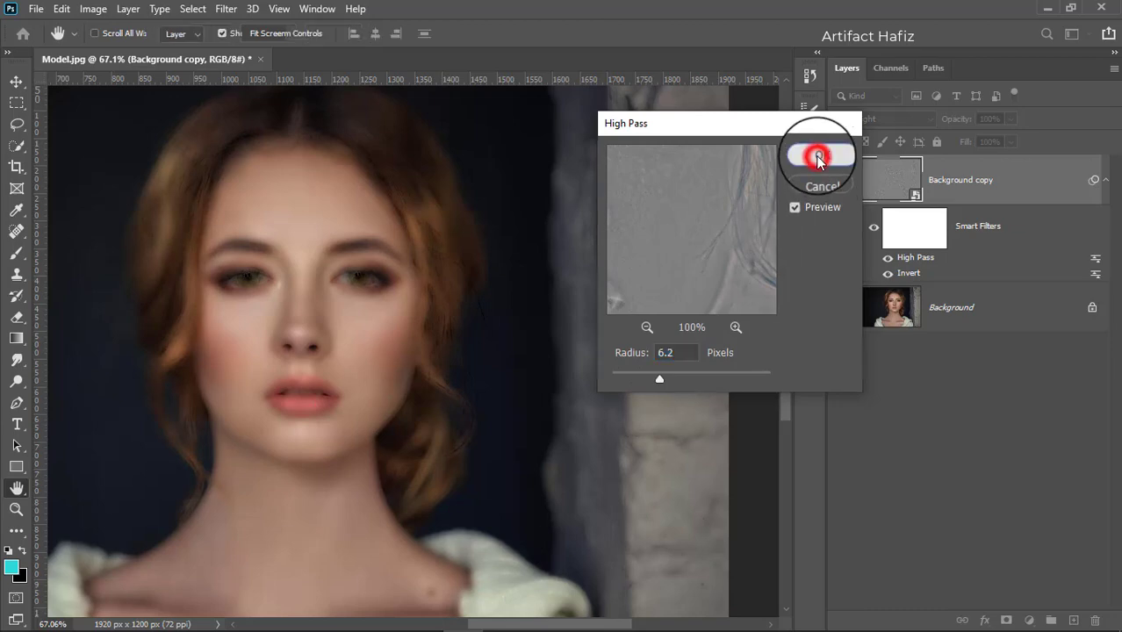
click(839, 181)
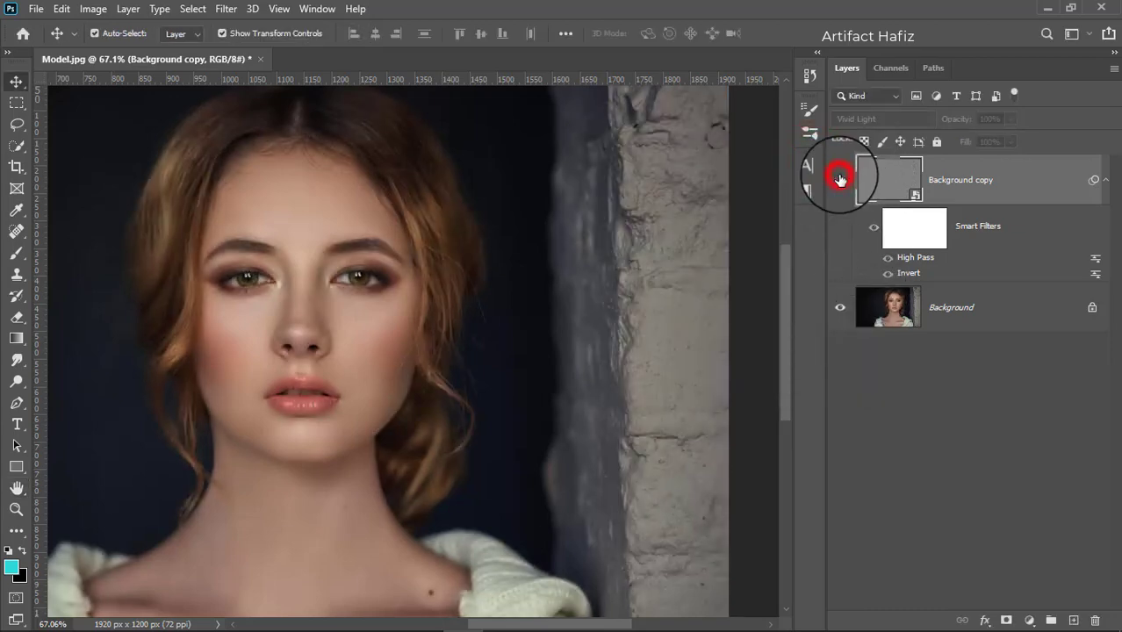
click(839, 181)
Step: Add a Gaussian Blur smart filter to Background copy, adjusting its radius to taste
click(226, 8)
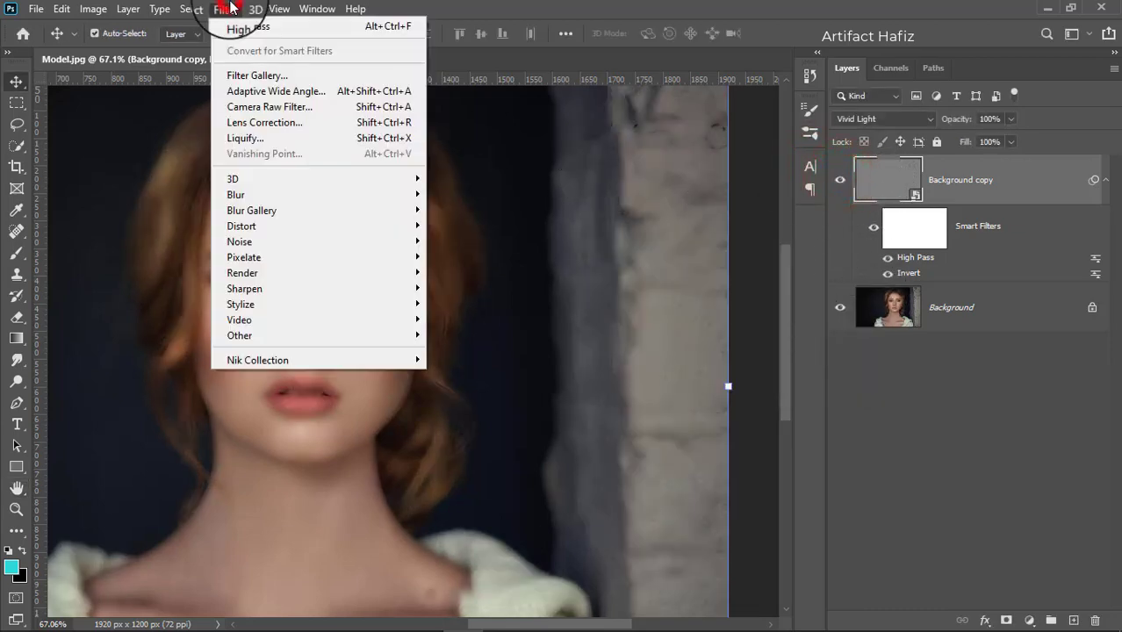
mouse_move(235, 194)
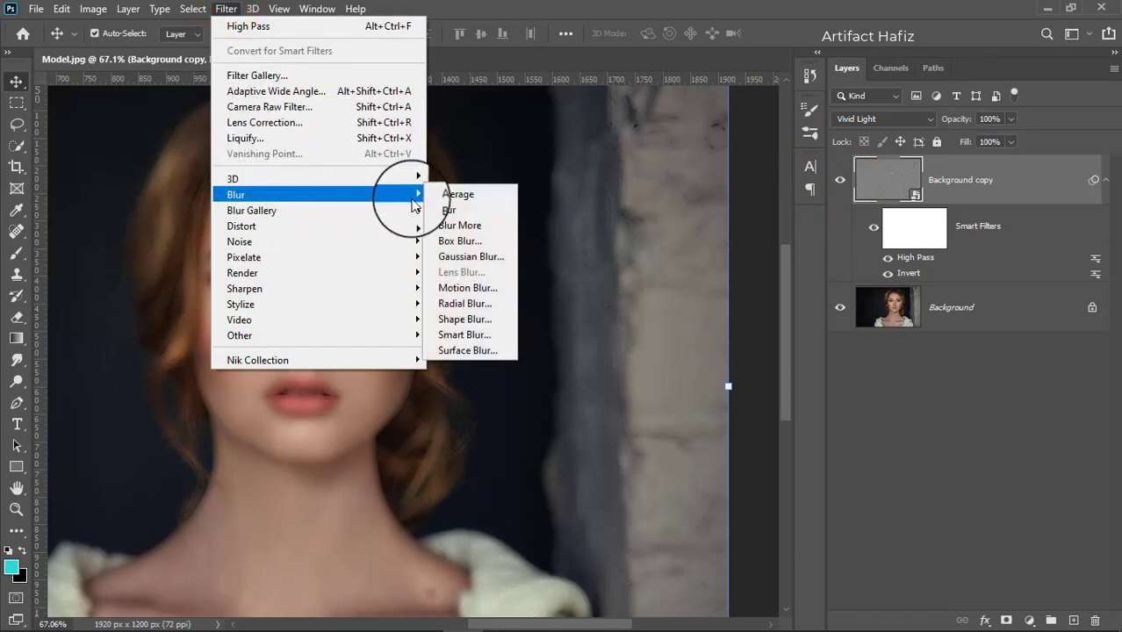
click(462, 260)
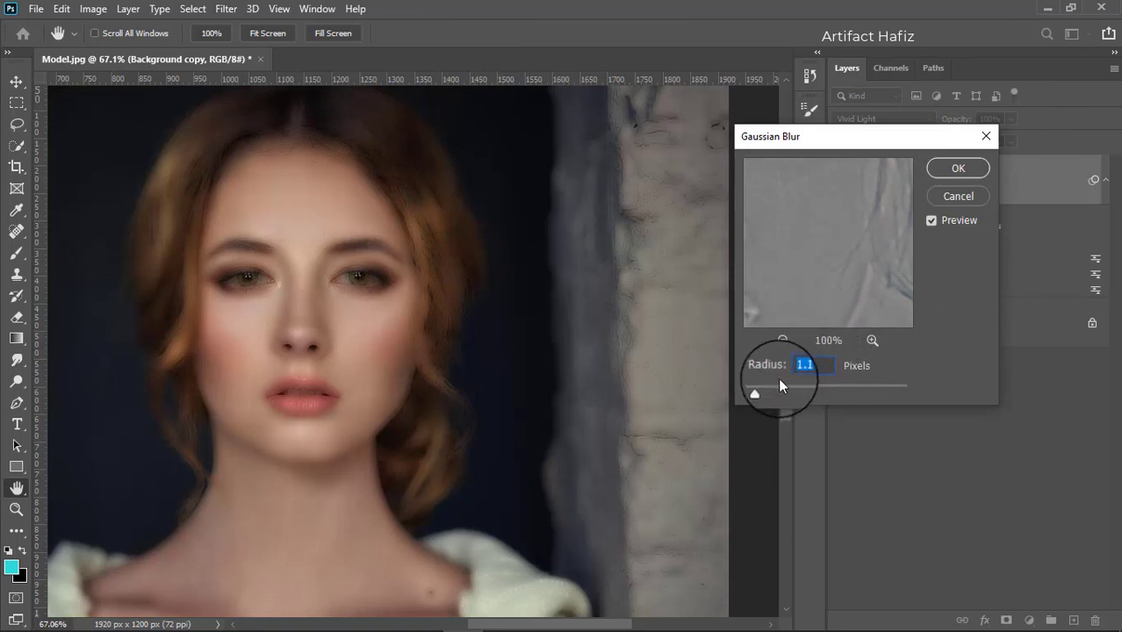
drag(756, 394, 787, 395)
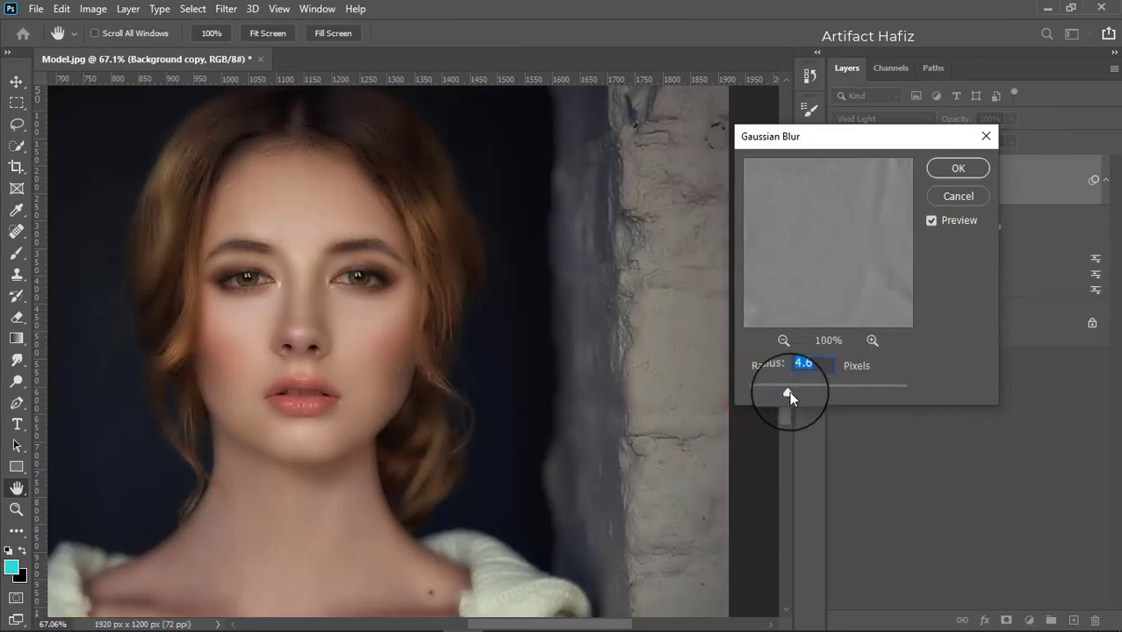
mouse_move(825, 397)
mouse_down()
mouse_move(848, 397)
mouse_move(778, 399)
mouse_up()
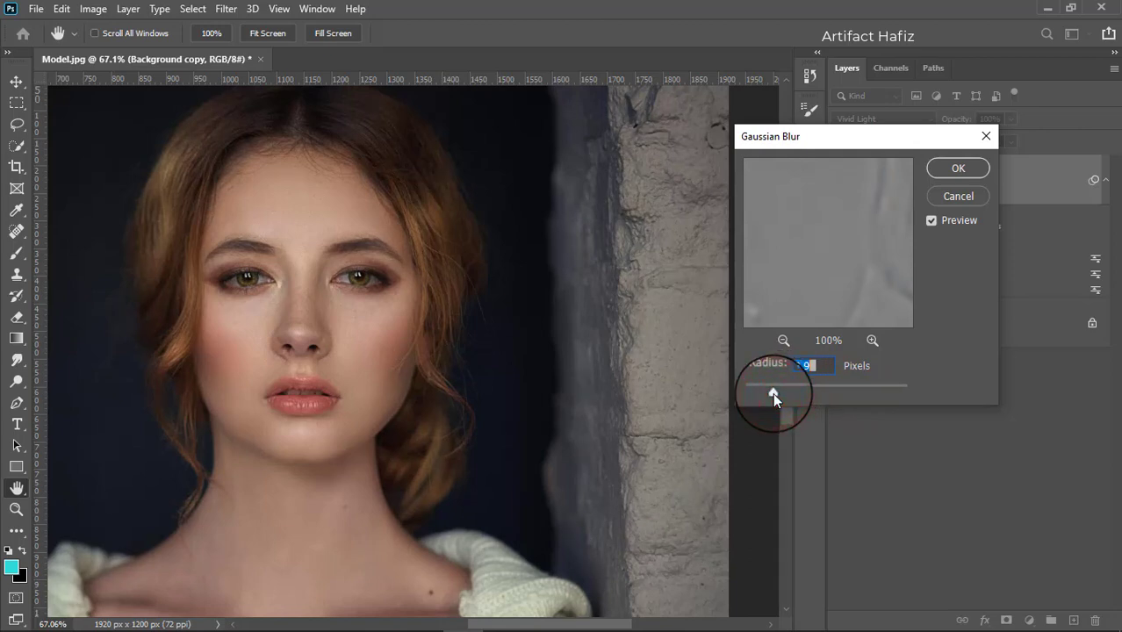
drag(773, 398, 776, 396)
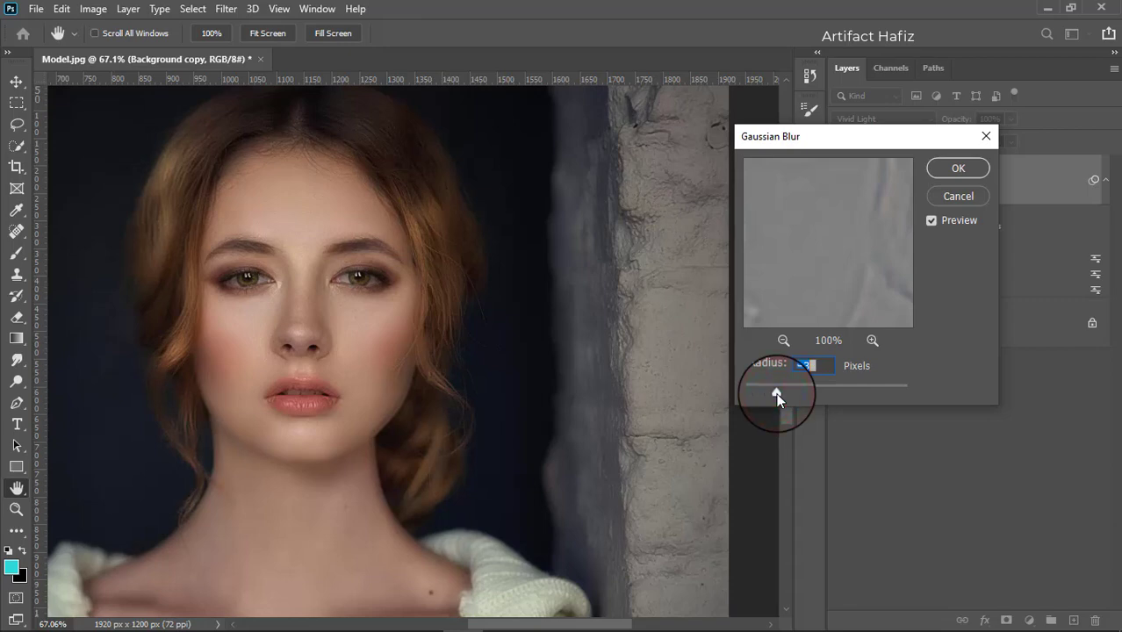
click(955, 167)
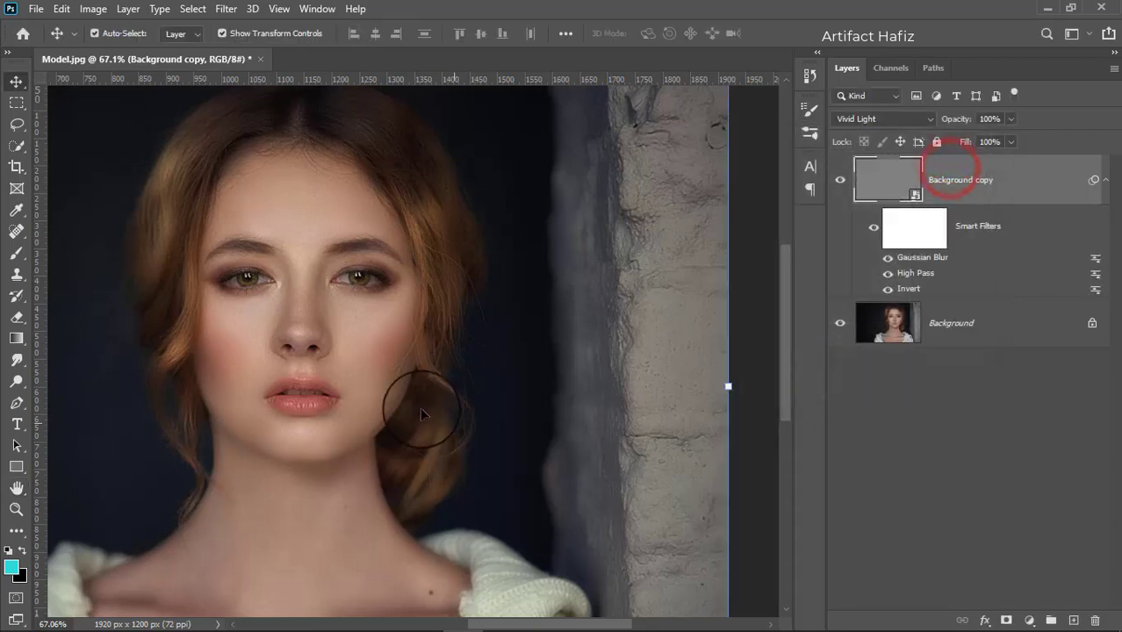
Step: Zoom in on the face and toggle Background copy twice to compare the smoothing
scroll(338, 383, up, 3)
scroll(312, 342, up, 2)
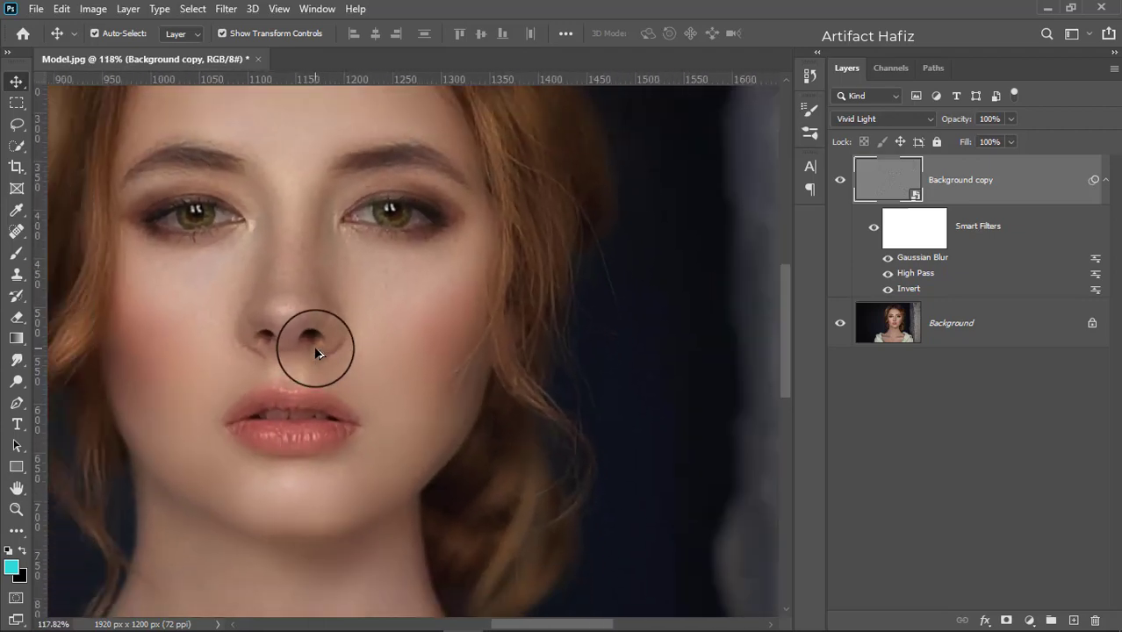
drag(313, 326, 474, 404)
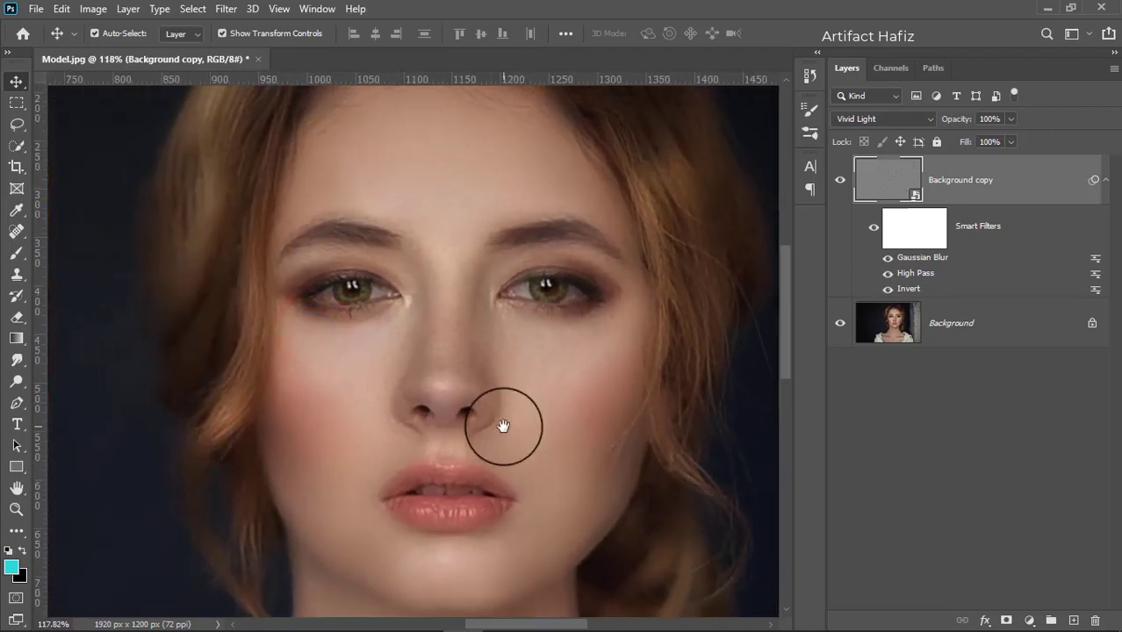
click(840, 179)
click(840, 179)
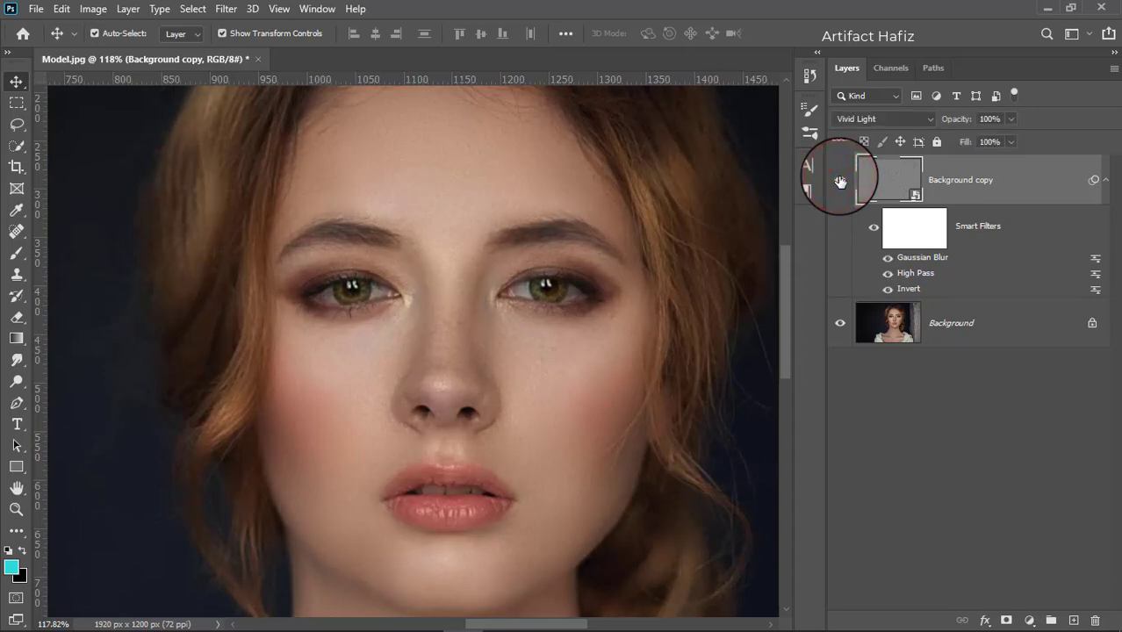
click(840, 179)
click(840, 179)
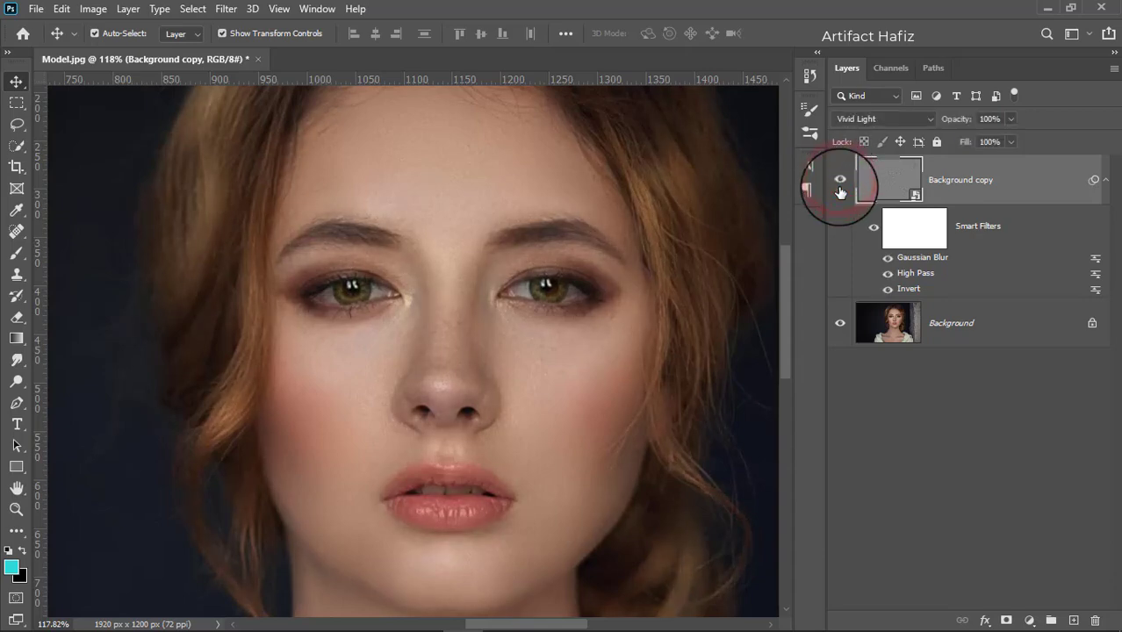
Step: Lower the Gaussian Blur smart filter radius to 2.3 pixels
double_click(910, 258)
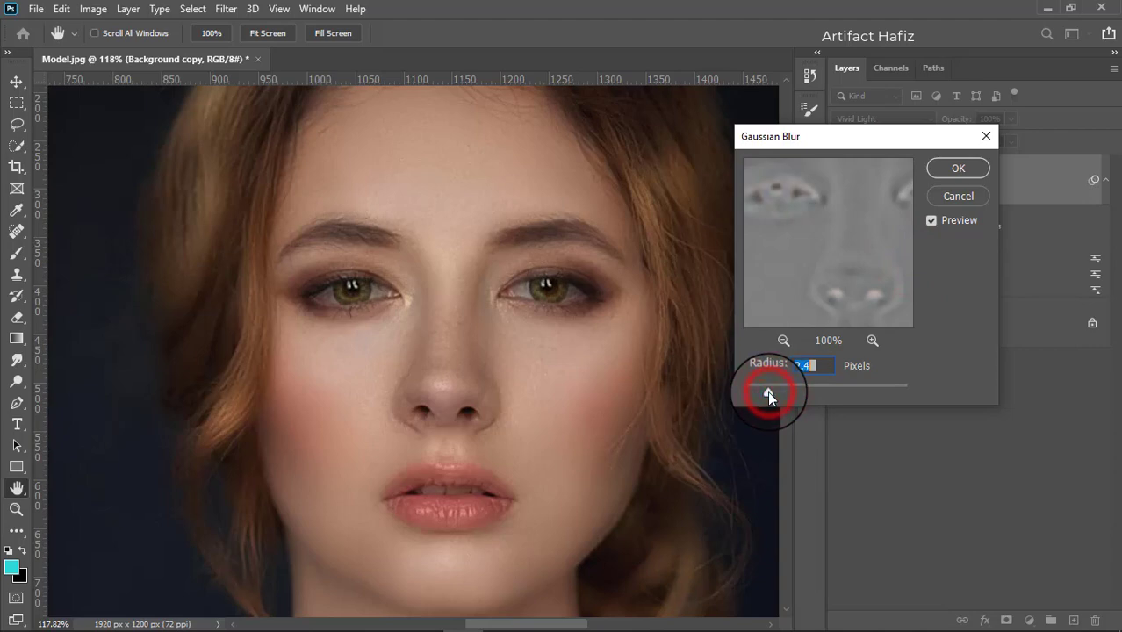
drag(770, 391, 766, 391)
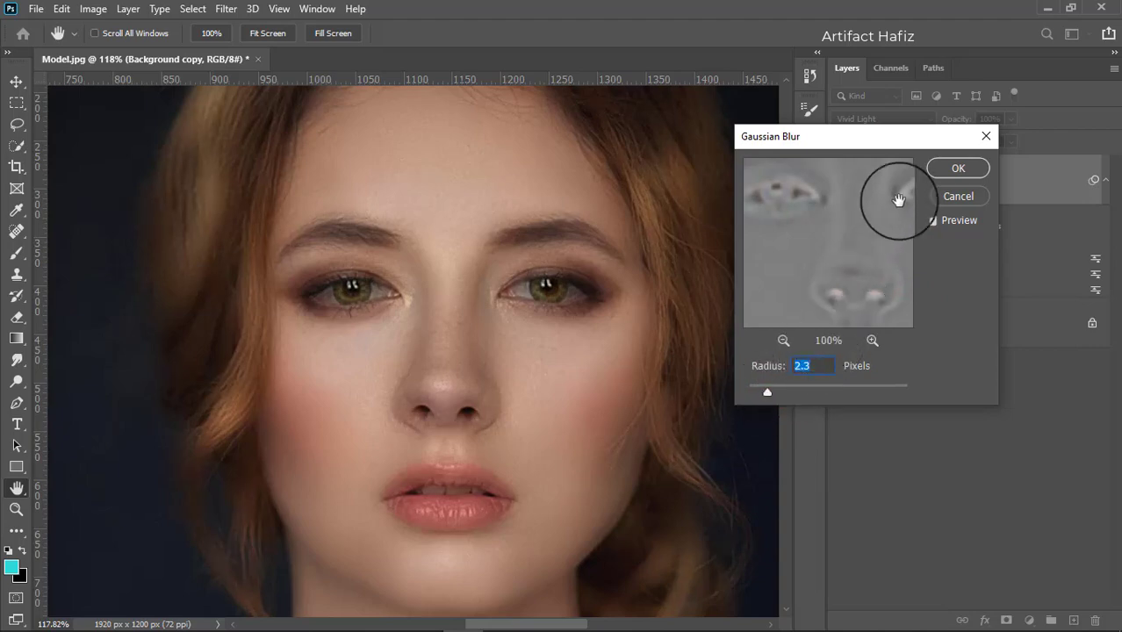
click(955, 172)
Step: Add an inverted black layer mask to Background copy to hide the smoothing
click(839, 180)
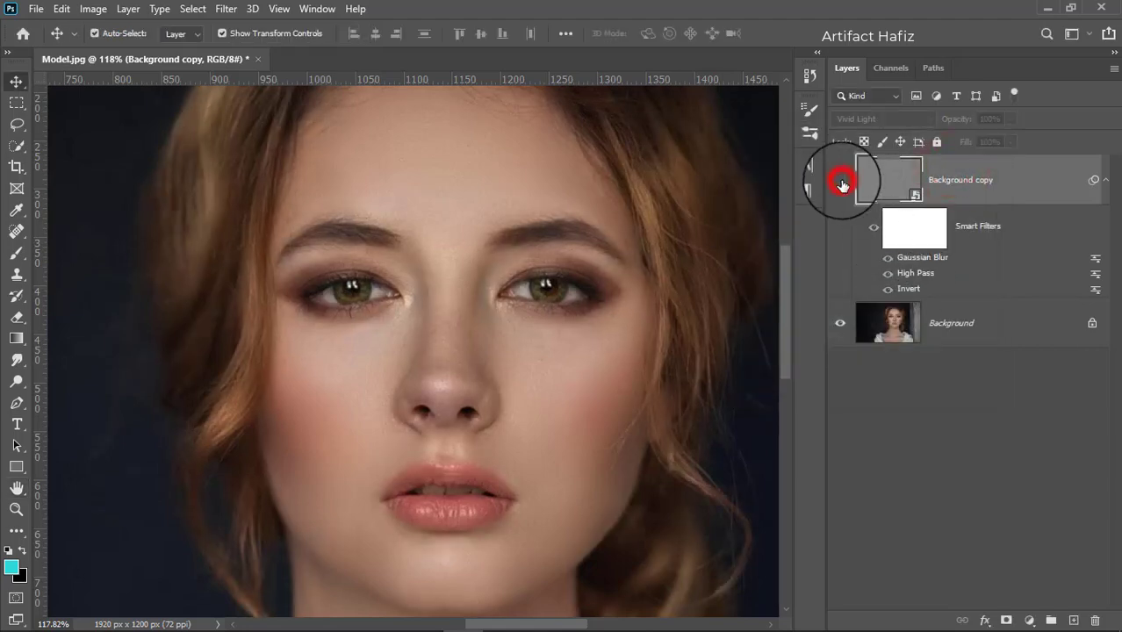
click(999, 182)
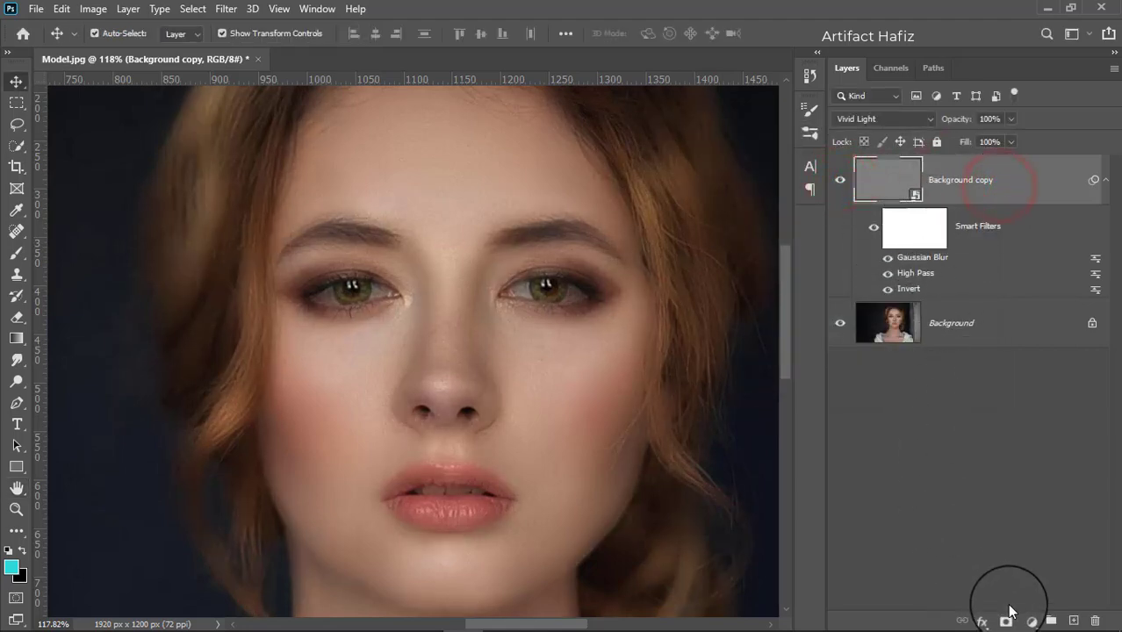
click(1007, 618)
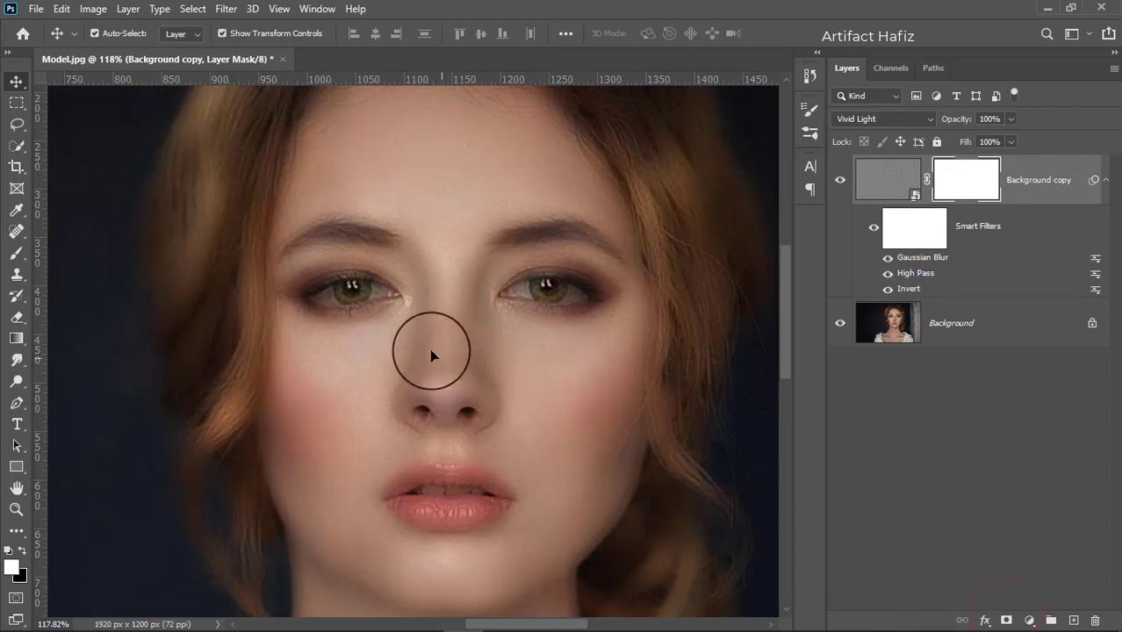
key(ctrl+i)
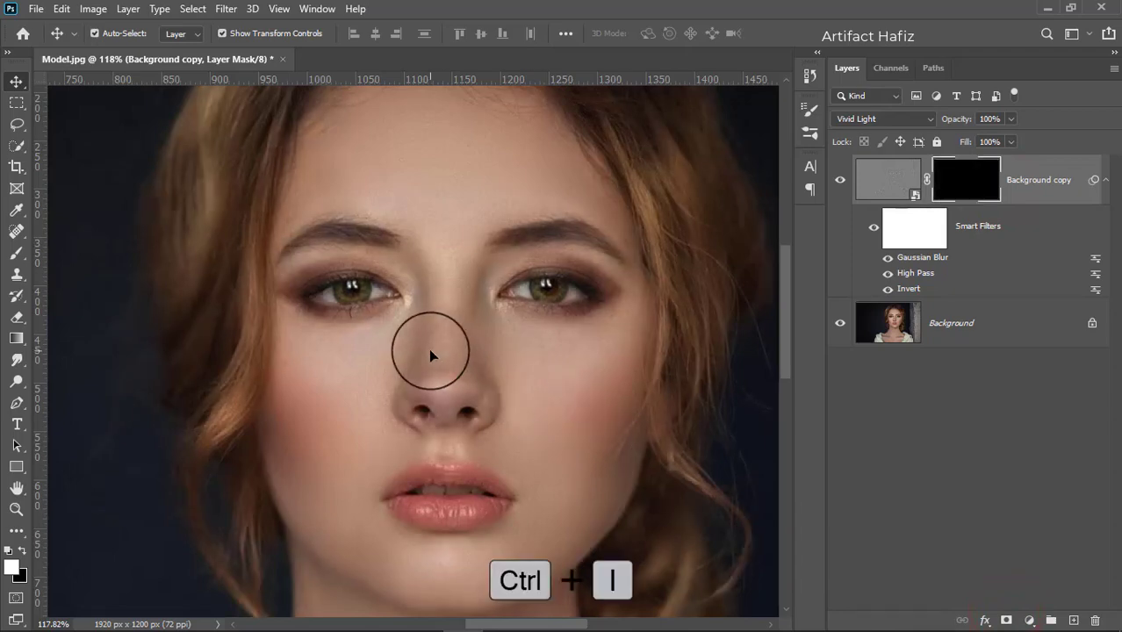
click(15, 253)
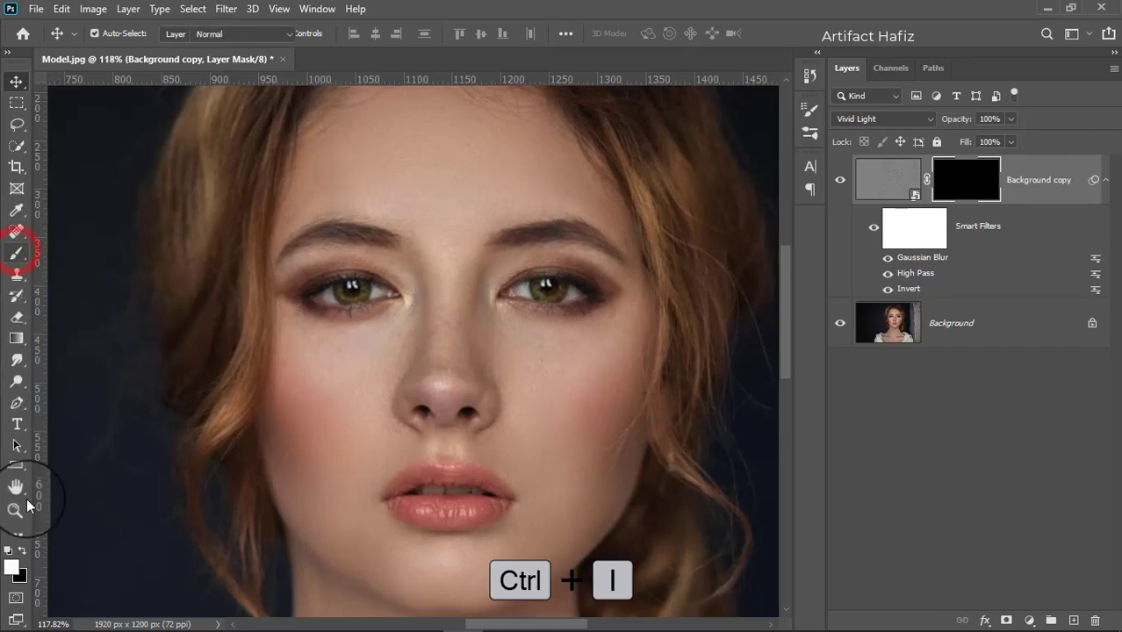
Step: Make white the foreground colour and paint the mask across the forehead up to the hairline
click(25, 553)
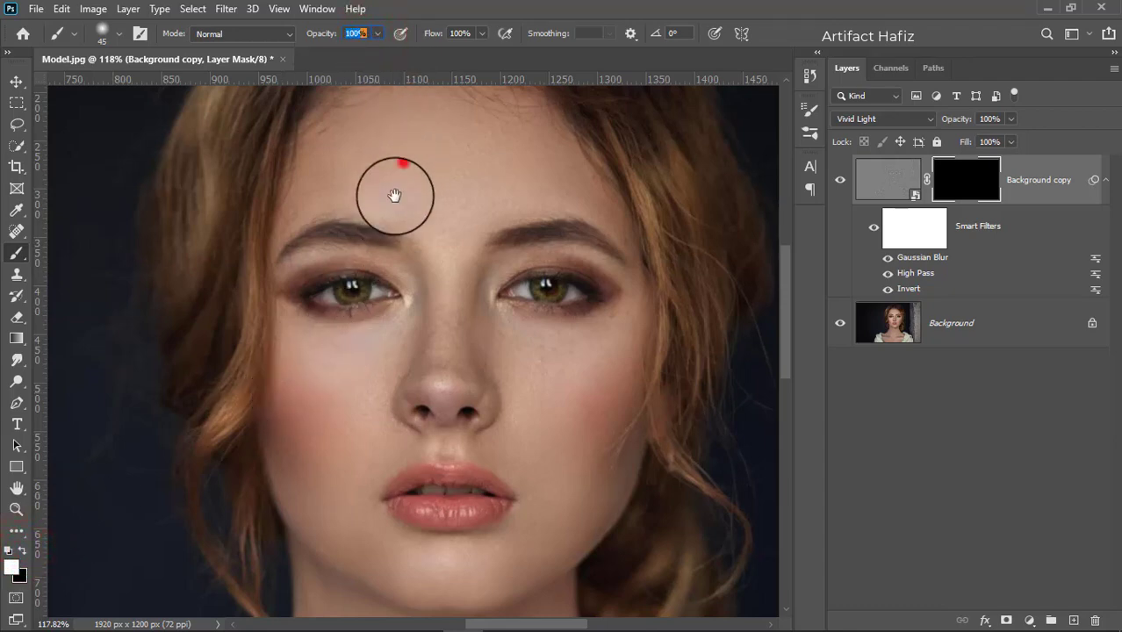
scroll(394, 194, up, 3)
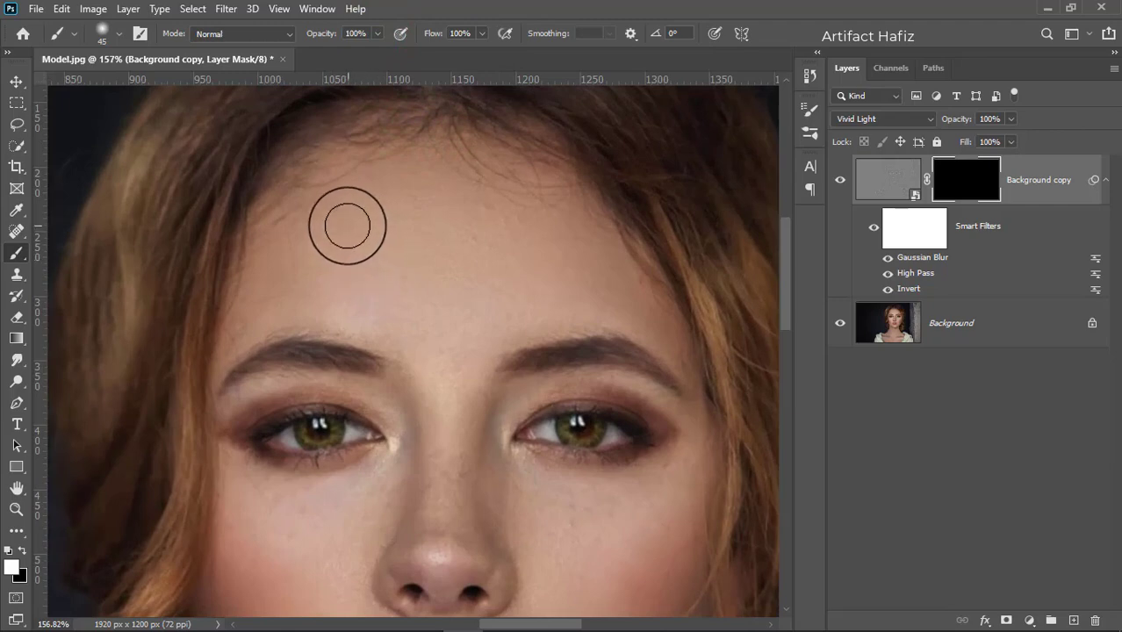
click(346, 226)
click(443, 180)
click(419, 187)
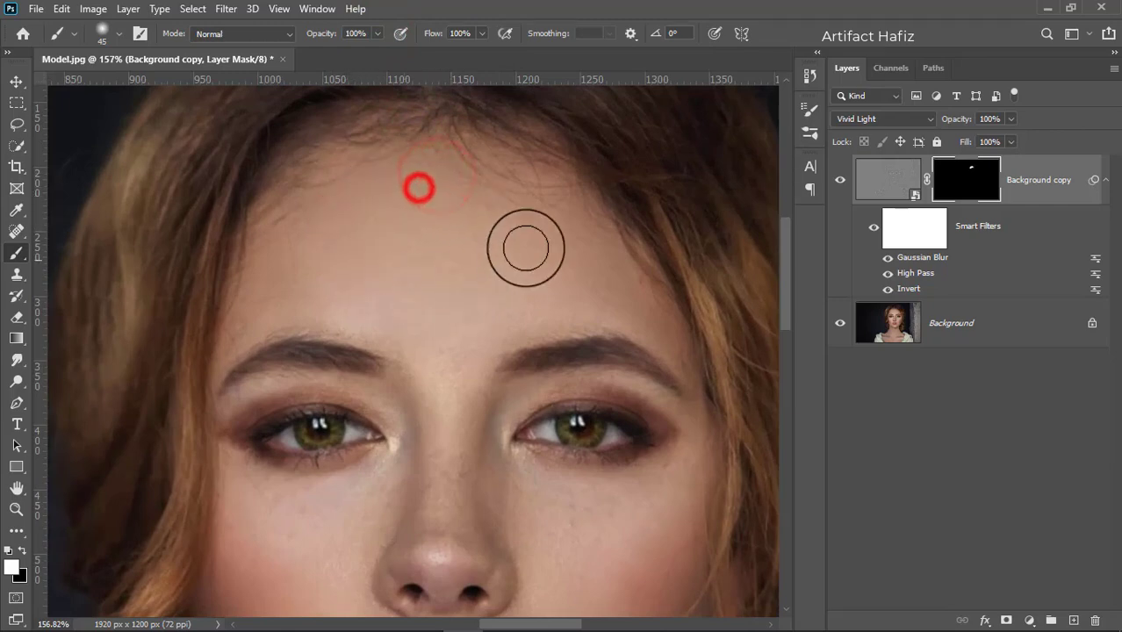
click(519, 250)
click(388, 261)
click(534, 215)
click(405, 204)
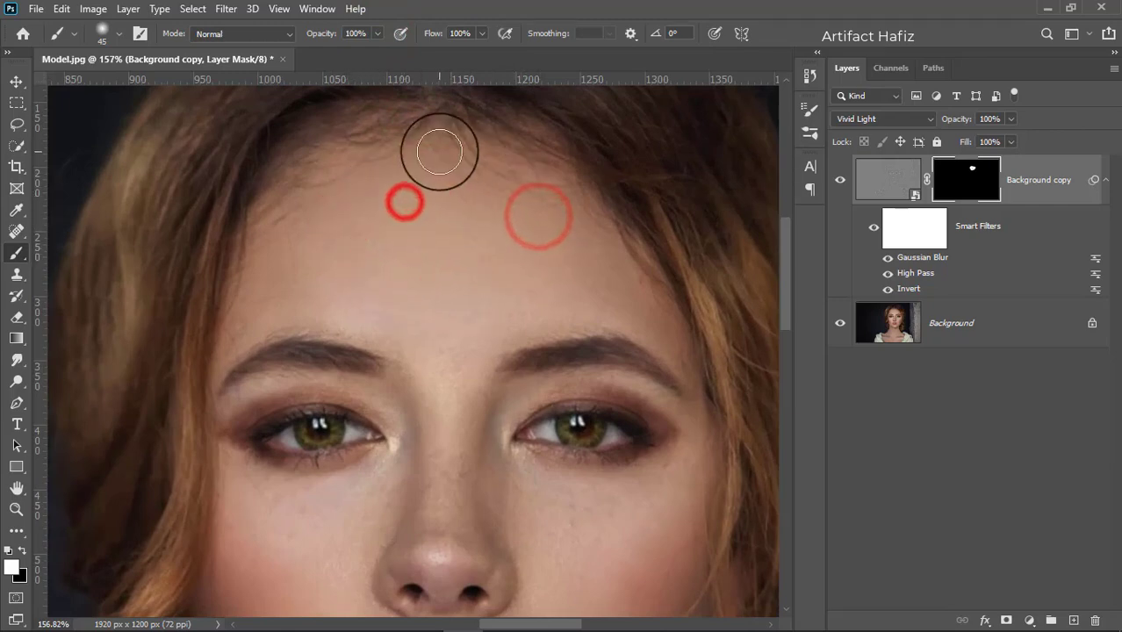
click(439, 152)
click(544, 200)
click(387, 159)
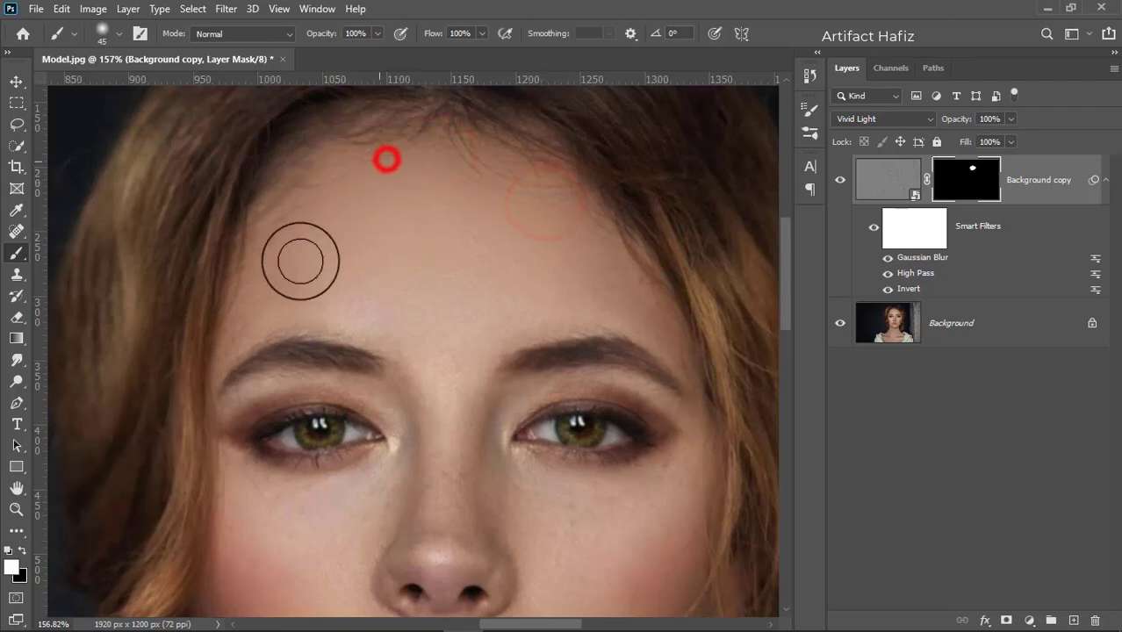
click(370, 175)
click(298, 246)
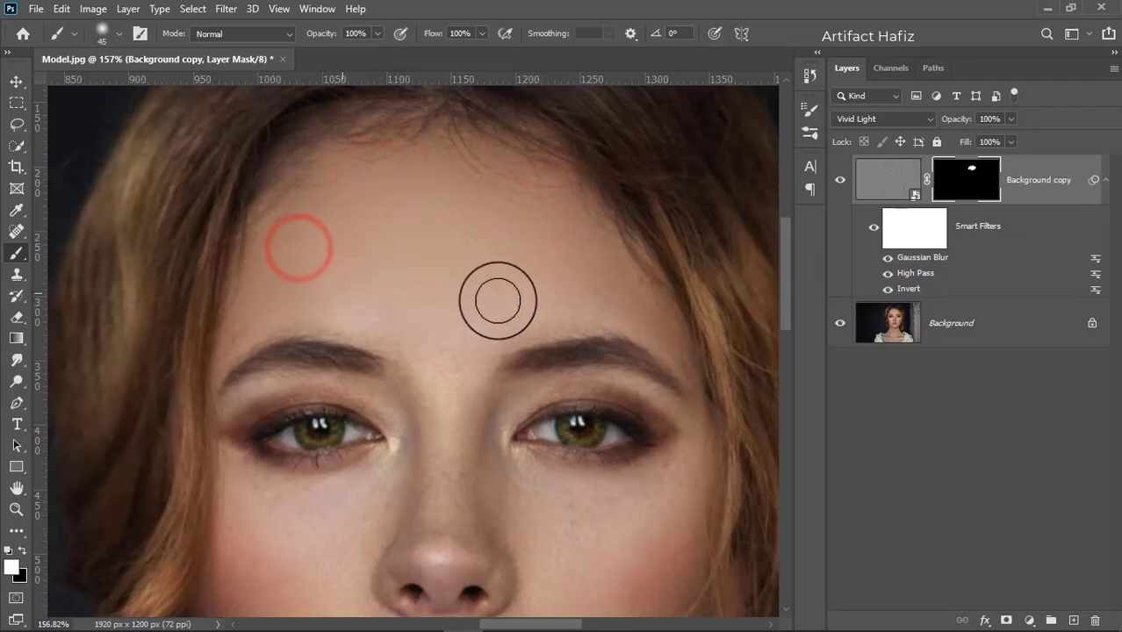
click(581, 288)
click(493, 207)
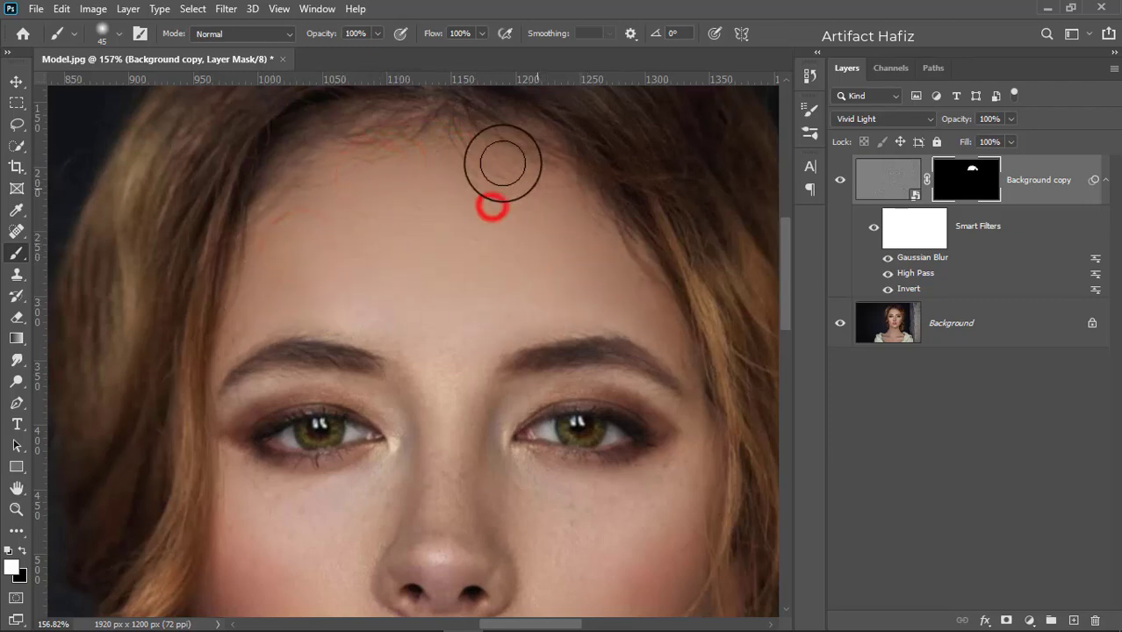
click(450, 221)
click(444, 321)
Step: Paint white down the nose bridge, over the right-hand cheek and along the jaw
drag(456, 340, 455, 220)
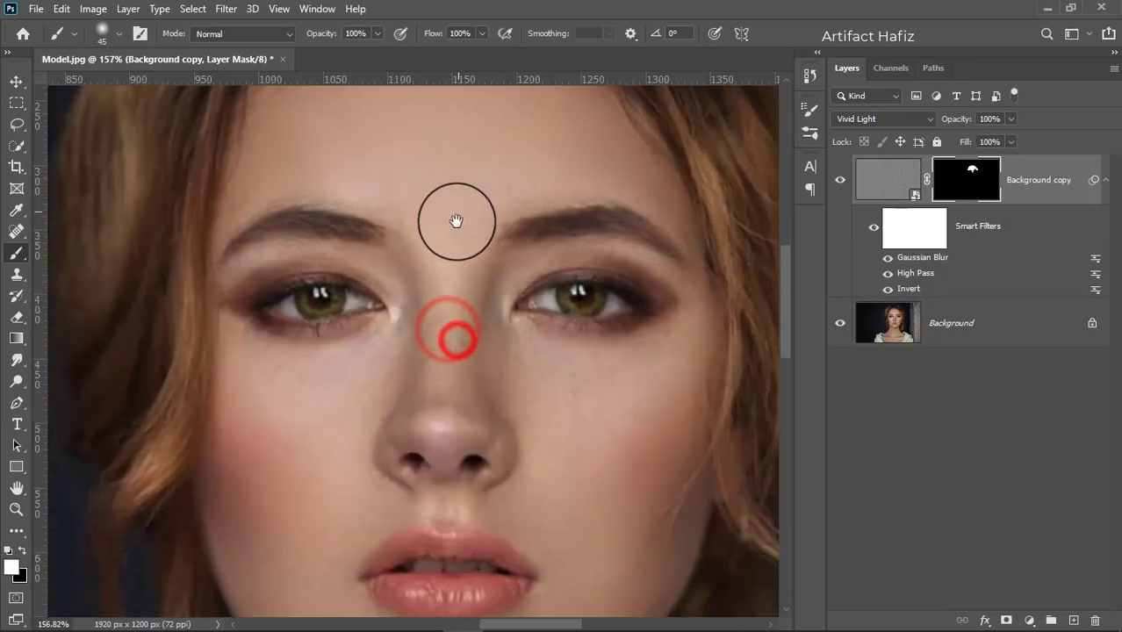
drag(446, 292, 439, 467)
drag(437, 315, 431, 446)
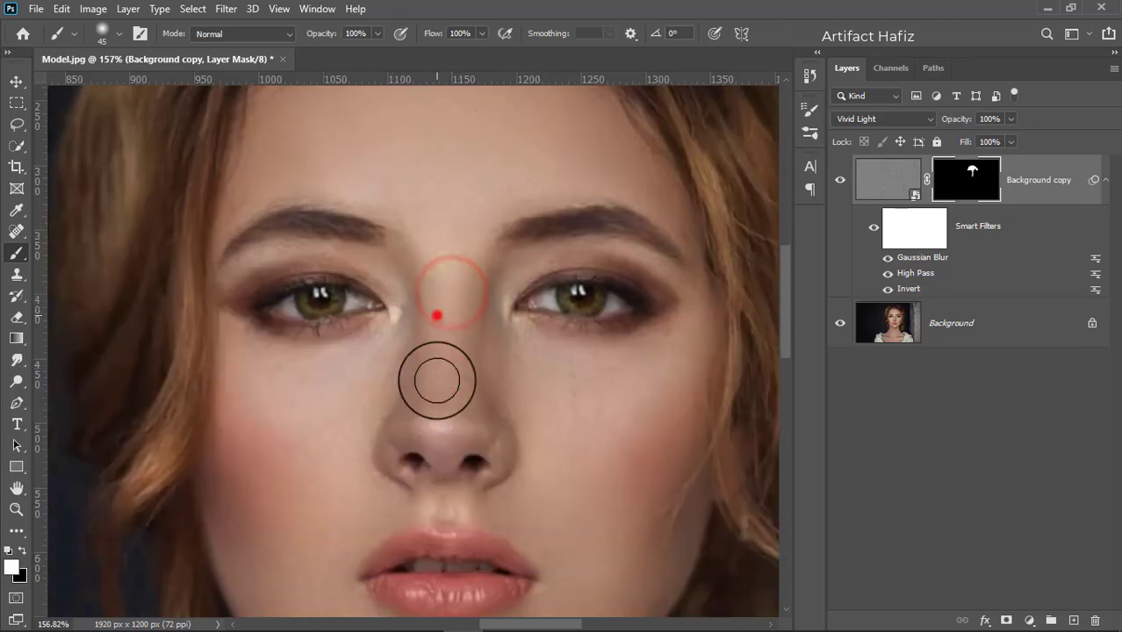
click(526, 344)
click(648, 371)
click(532, 362)
click(672, 355)
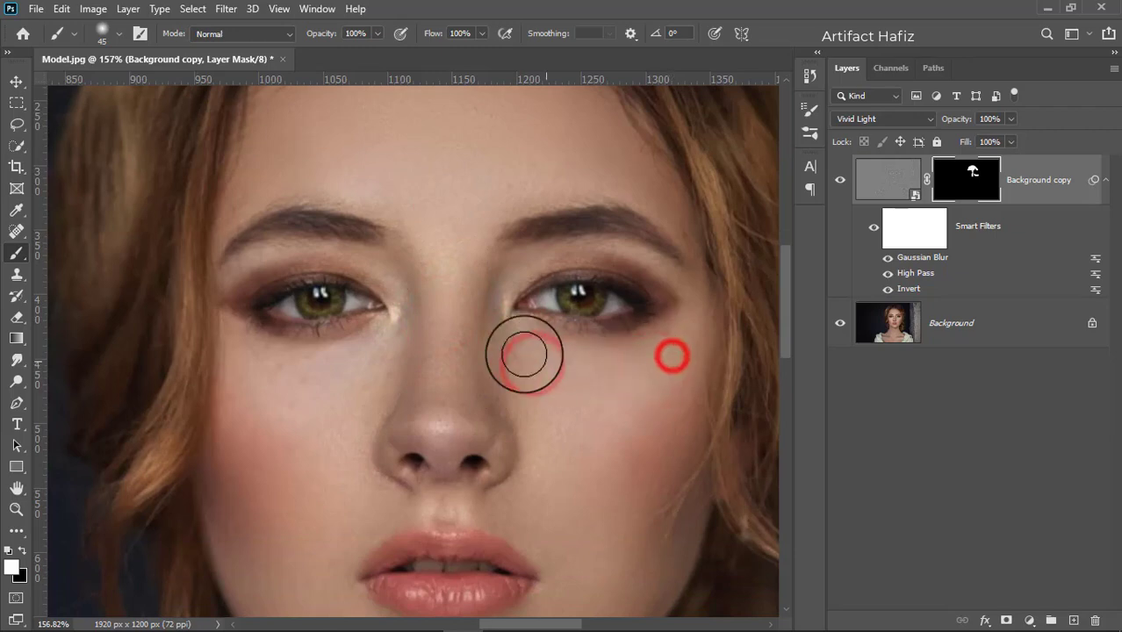
click(509, 344)
mouse_move(616, 401)
mouse_down()
mouse_move(581, 288)
mouse_move(637, 326)
mouse_up()
click(608, 259)
click(623, 294)
click(638, 343)
click(615, 424)
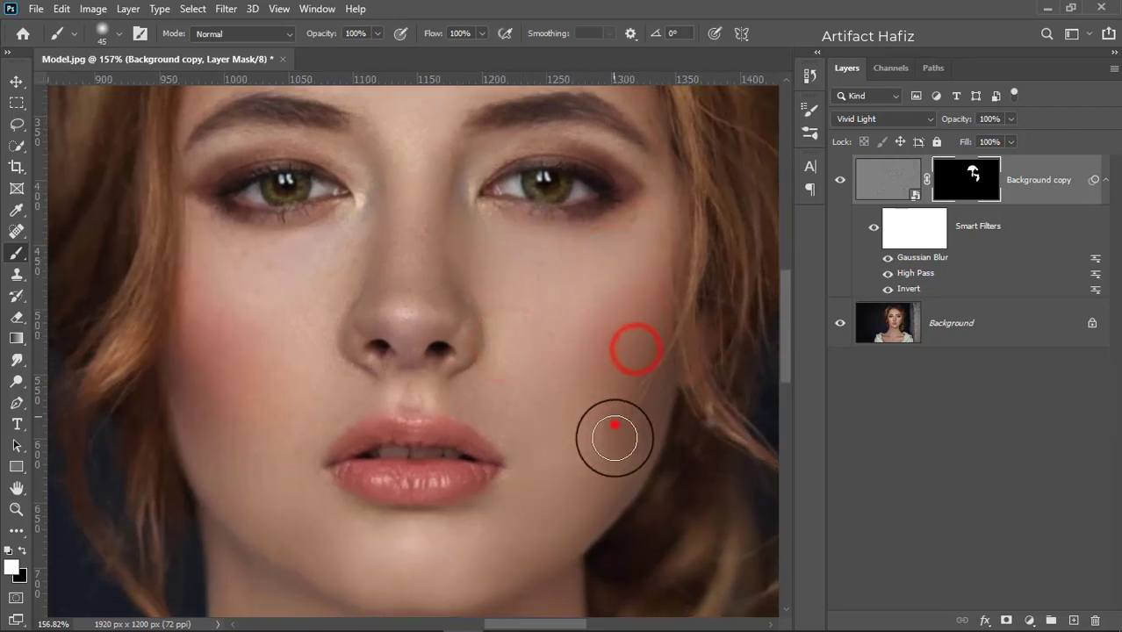
click(576, 476)
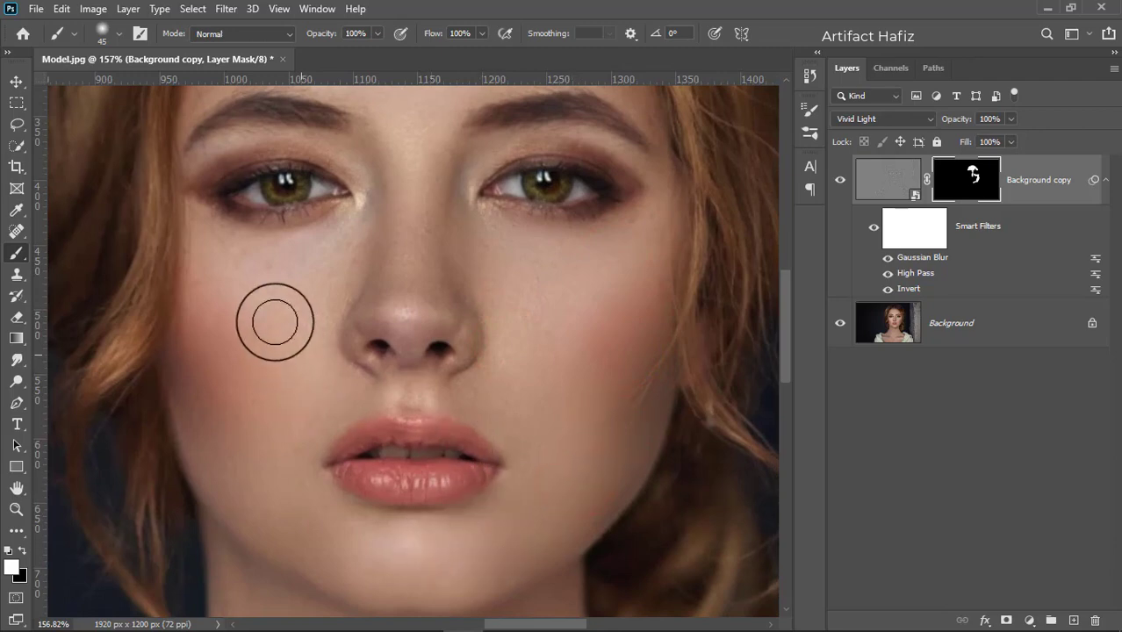
Step: Paint white over the left-hand cheek, across the chin and under the left-hand eye
click(228, 298)
click(202, 300)
click(232, 400)
click(238, 451)
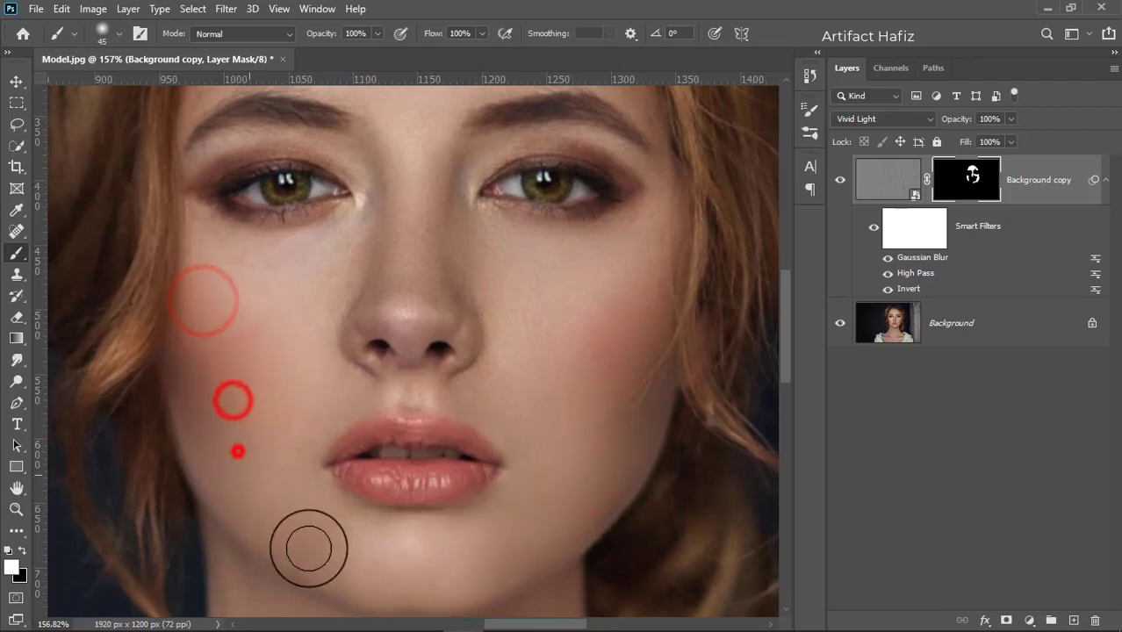
click(287, 513)
click(463, 551)
click(369, 564)
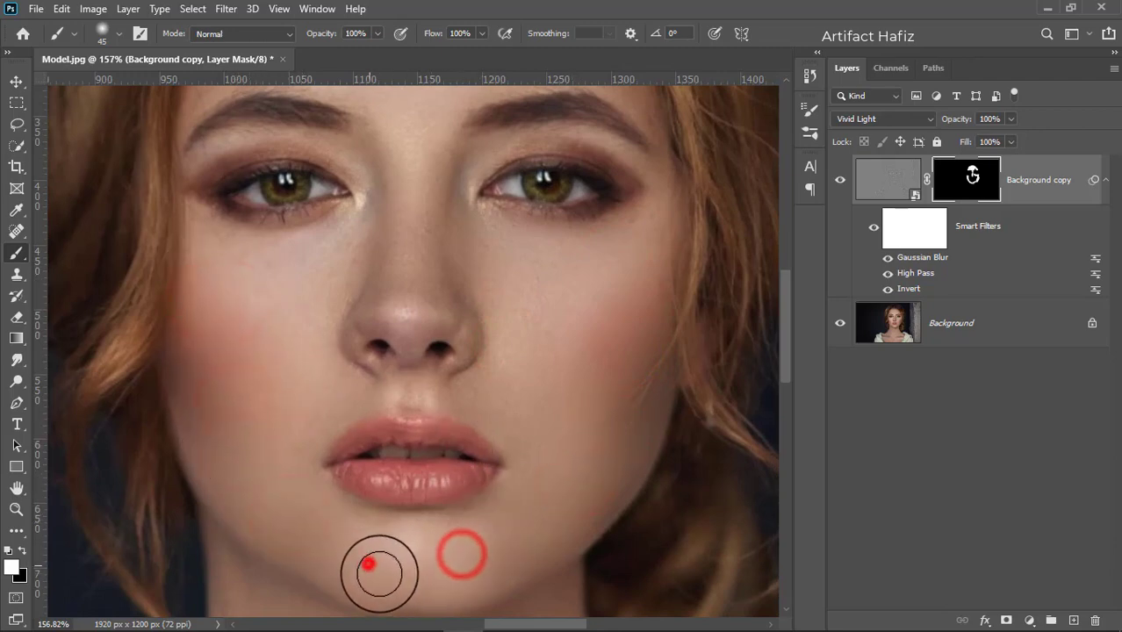
click(464, 579)
click(338, 525)
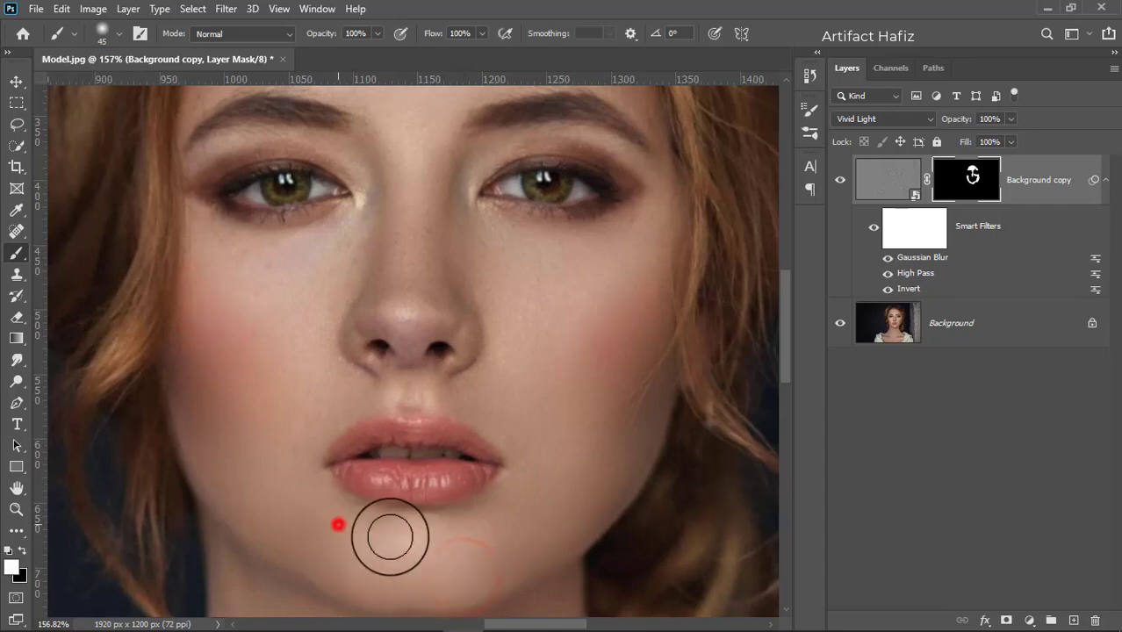
click(474, 534)
click(294, 487)
click(285, 430)
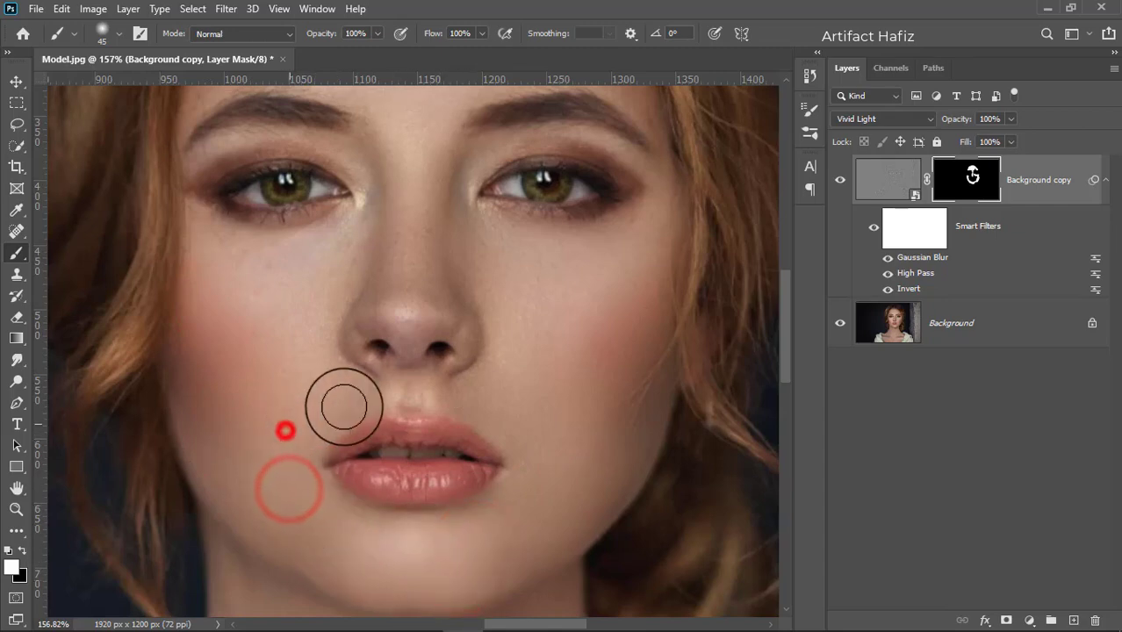
click(326, 403)
click(298, 311)
click(318, 269)
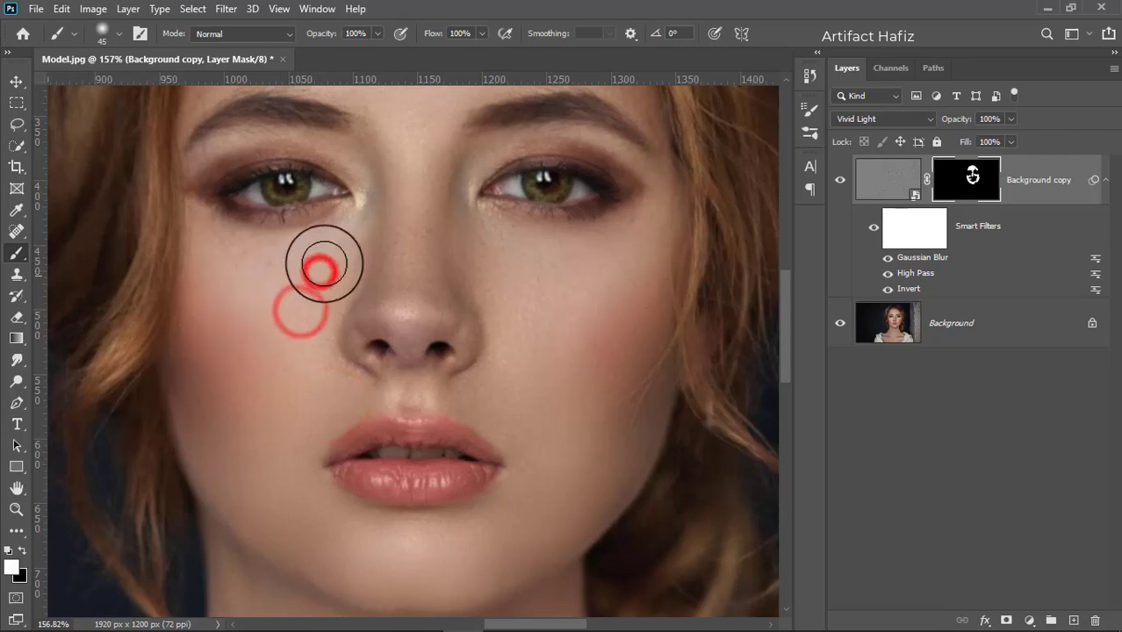
click(288, 252)
click(267, 256)
click(219, 252)
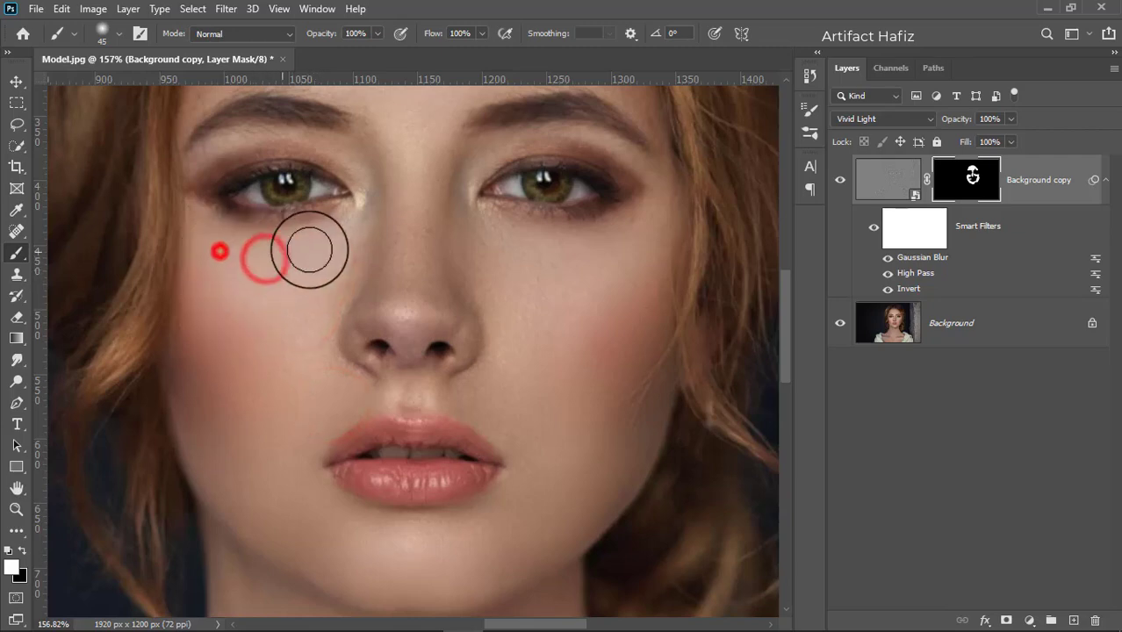
click(365, 213)
click(368, 248)
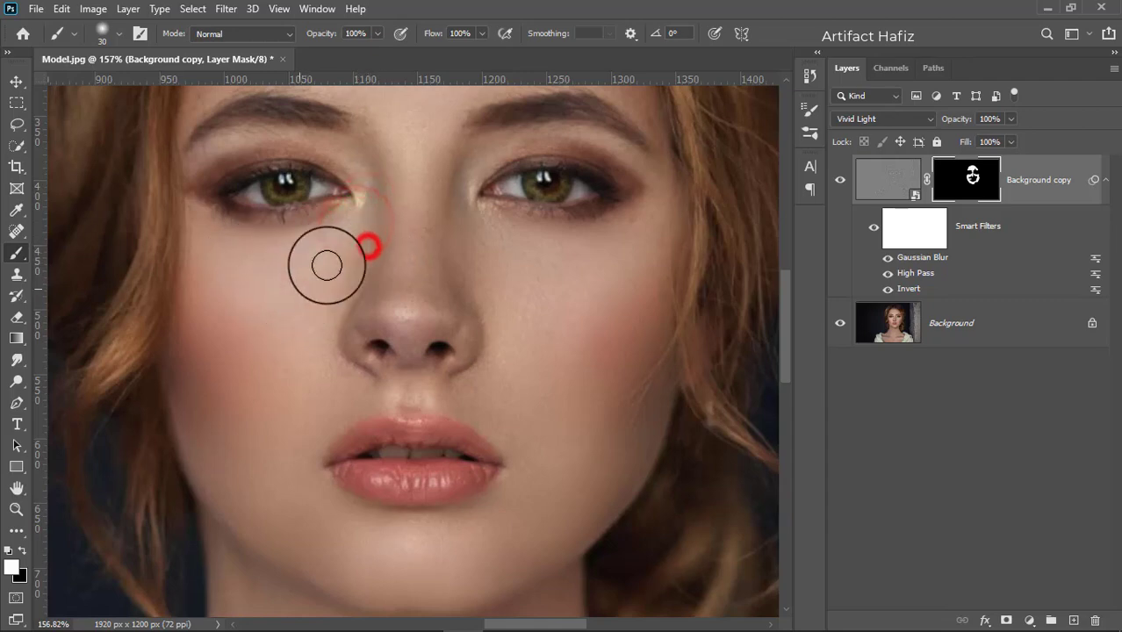
Step: Paint white beside the nose, above the upper lip and along the nose bridge
click(329, 300)
click(316, 323)
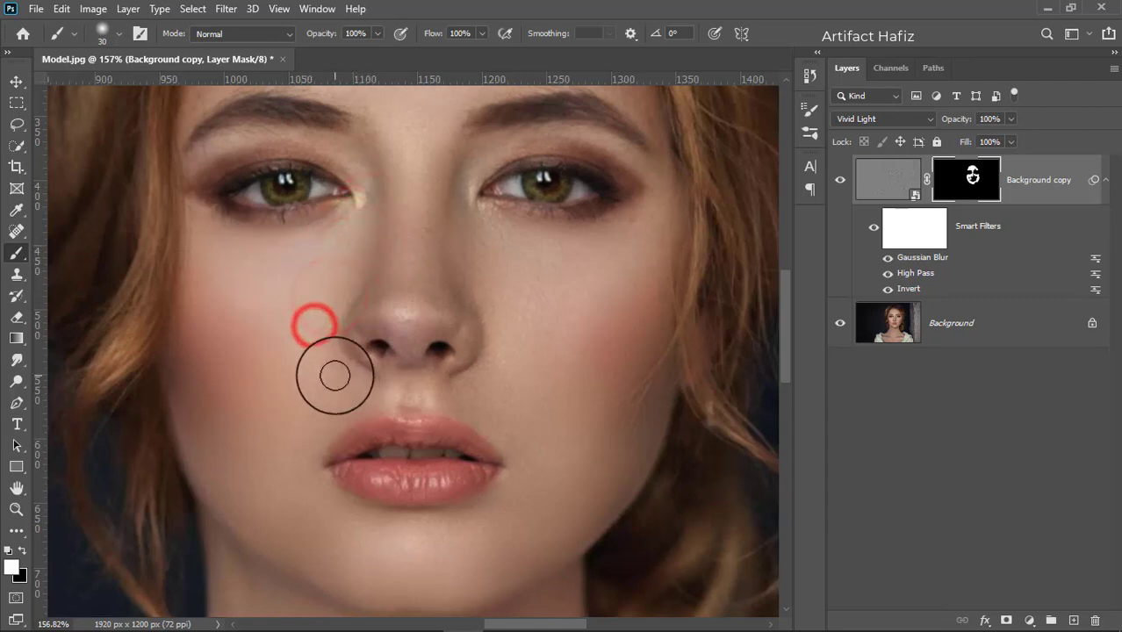
click(335, 376)
click(488, 370)
click(467, 399)
click(493, 412)
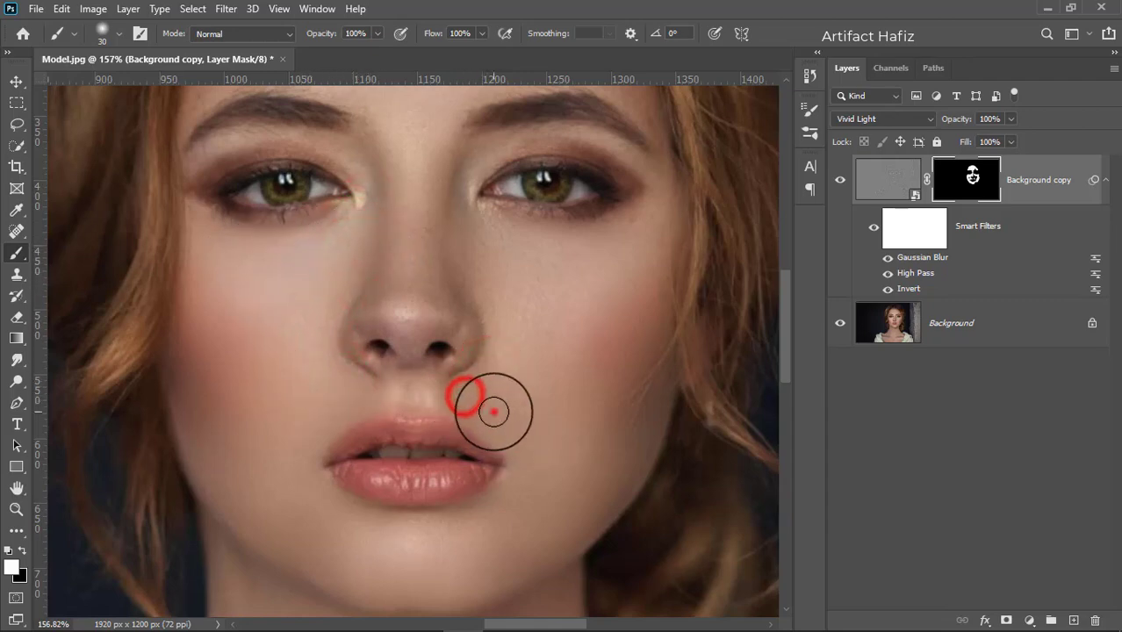
click(508, 327)
click(466, 261)
click(451, 226)
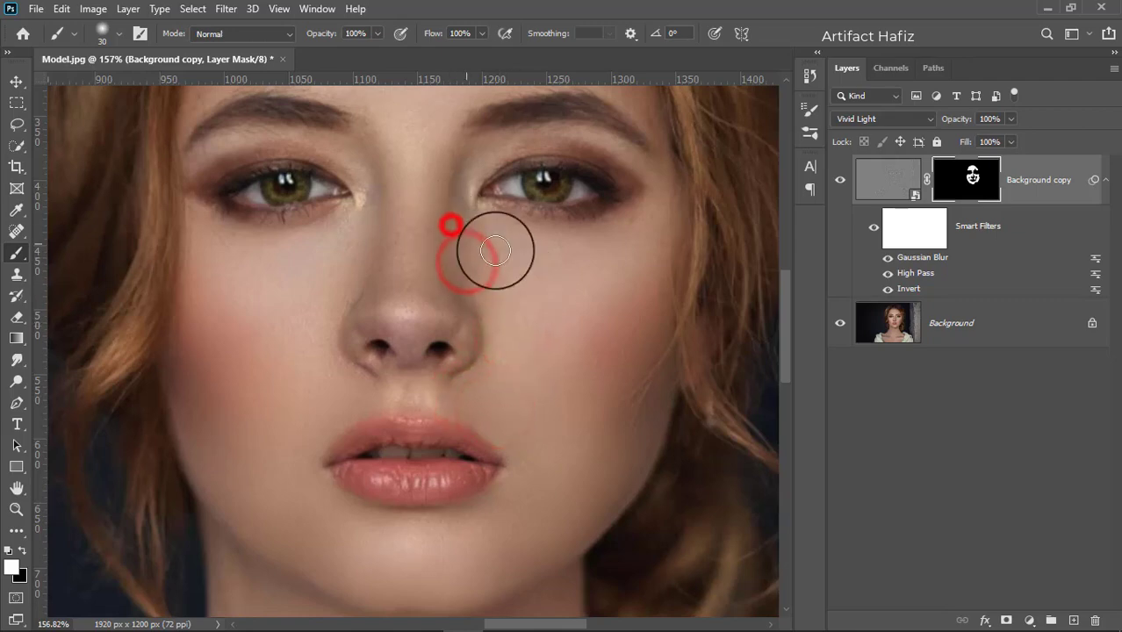
click(479, 230)
click(494, 230)
click(412, 189)
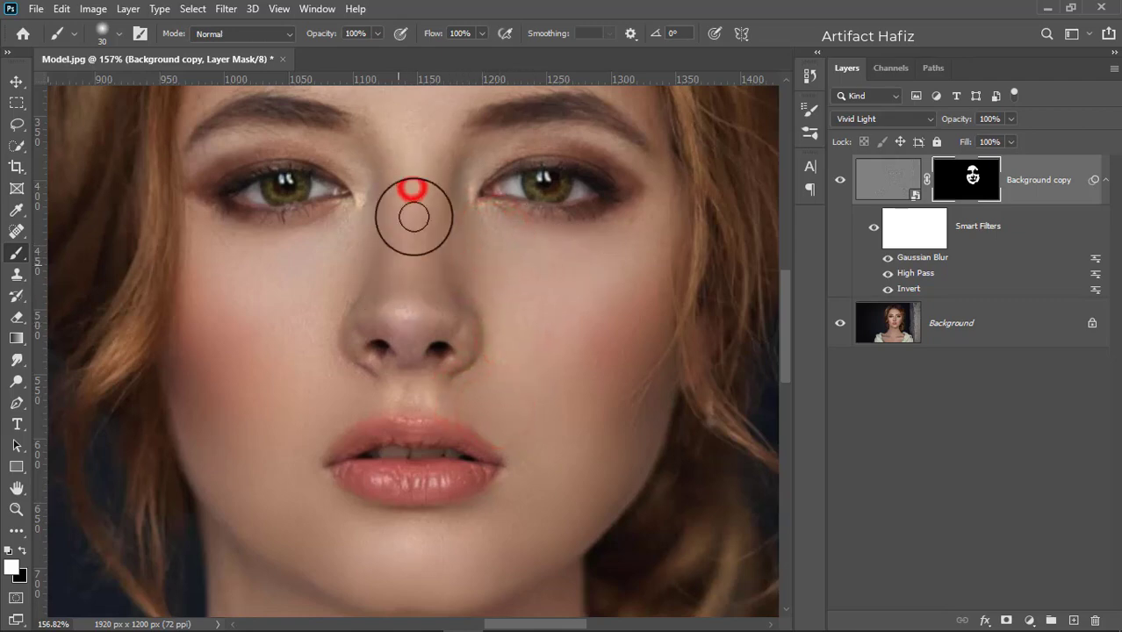
click(424, 218)
click(479, 227)
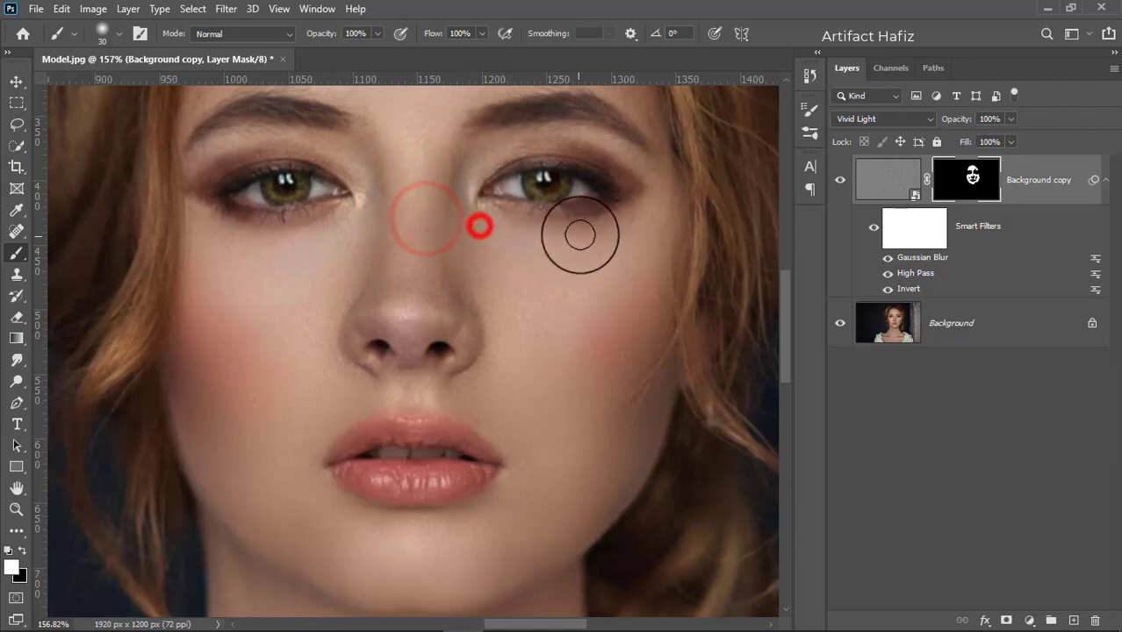
Step: With a larger brush, paint the right-hand cheek below the eye and around the lips
click(580, 235)
click(651, 204)
click(642, 300)
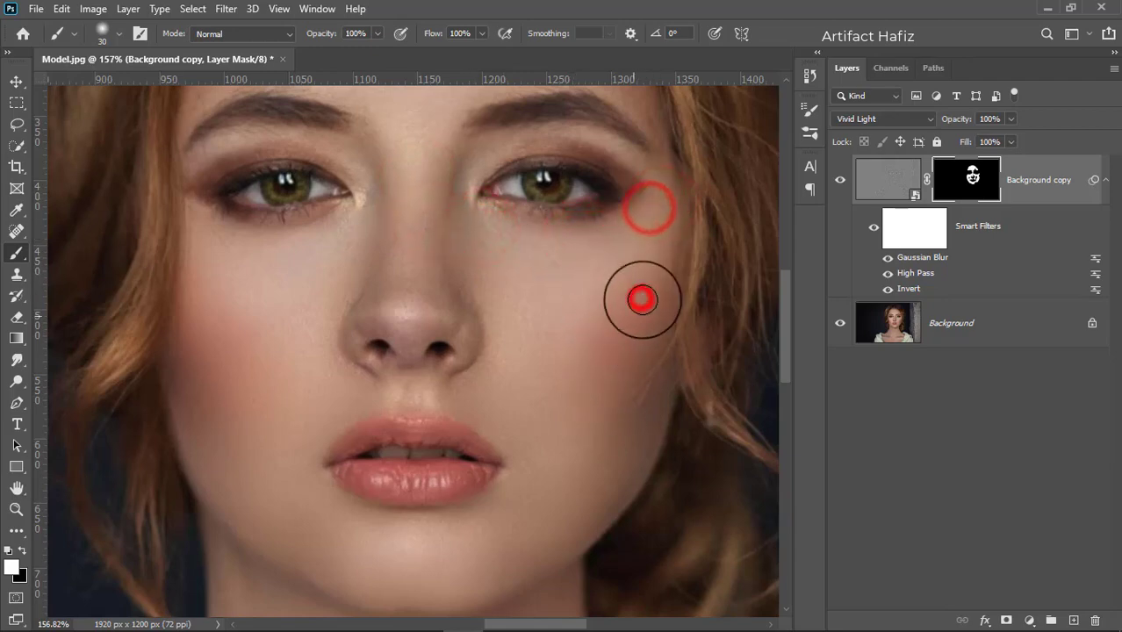
click(656, 270)
click(646, 321)
key(bracketright)
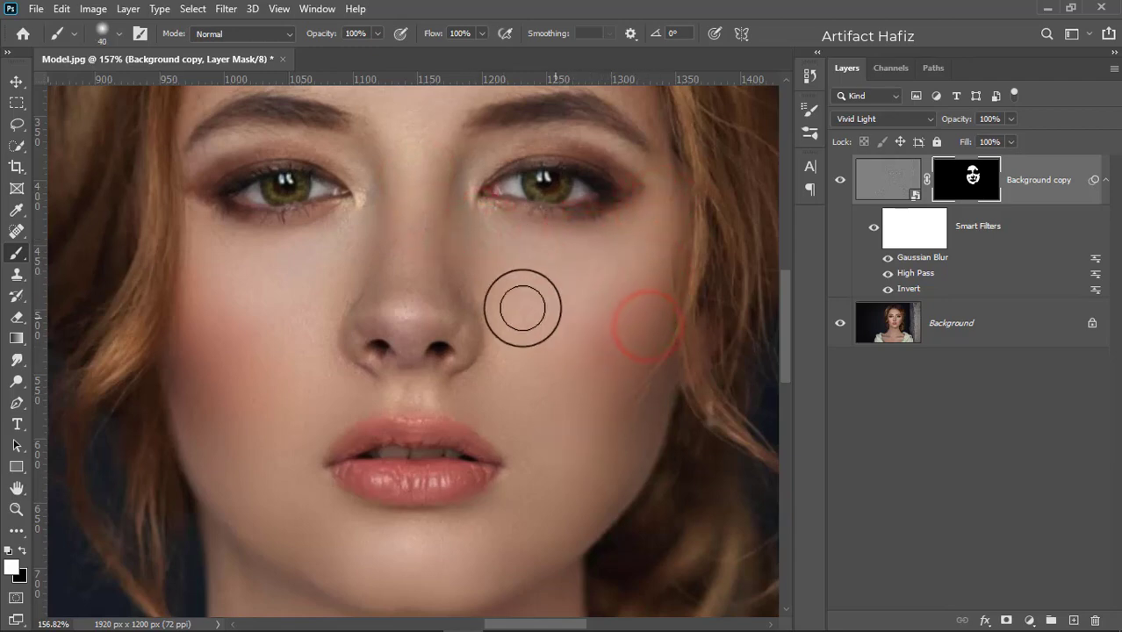
click(522, 308)
key(bracketright)
click(492, 384)
click(511, 387)
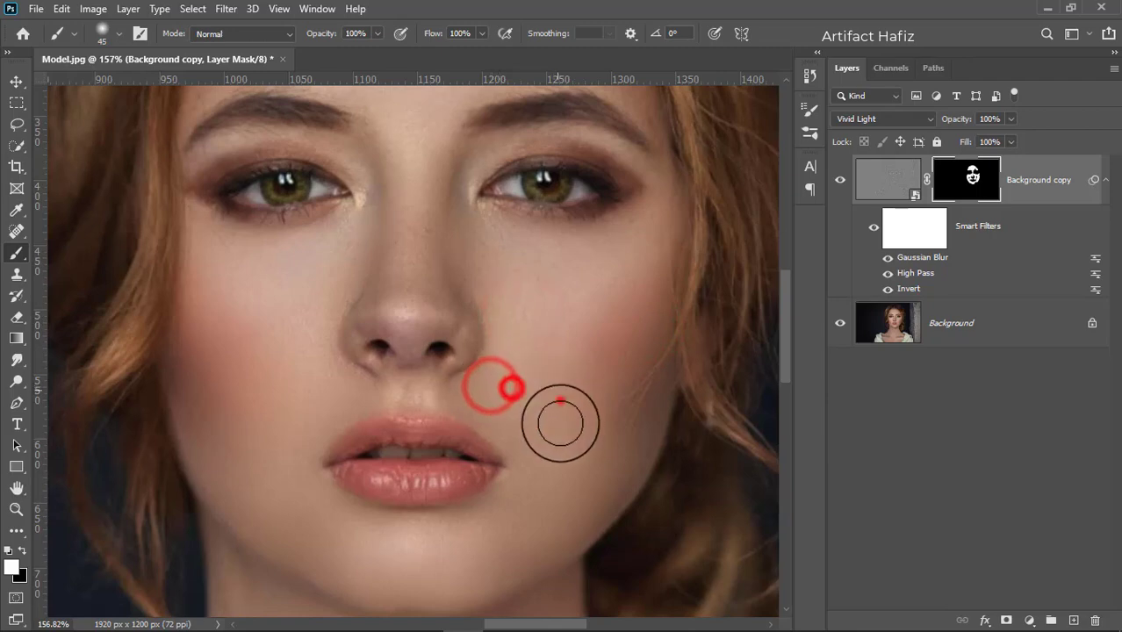
click(561, 401)
Step: Enlarge the white brush to 60 and paint the mask over the neck toward the right collarbone
drag(469, 514, 493, 302)
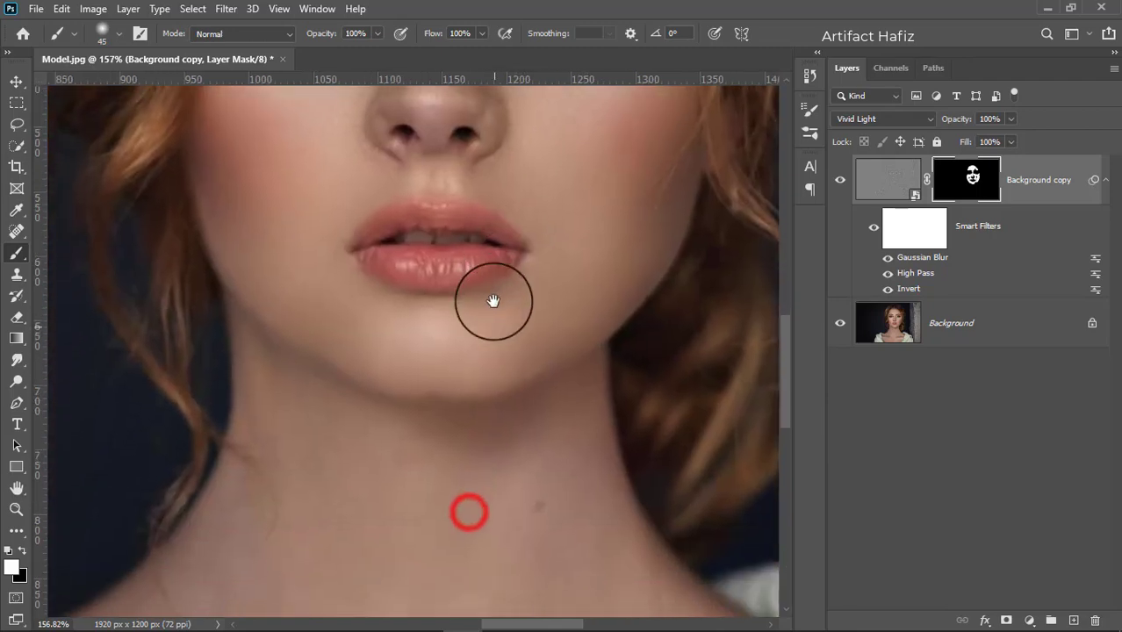
drag(424, 461, 435, 325)
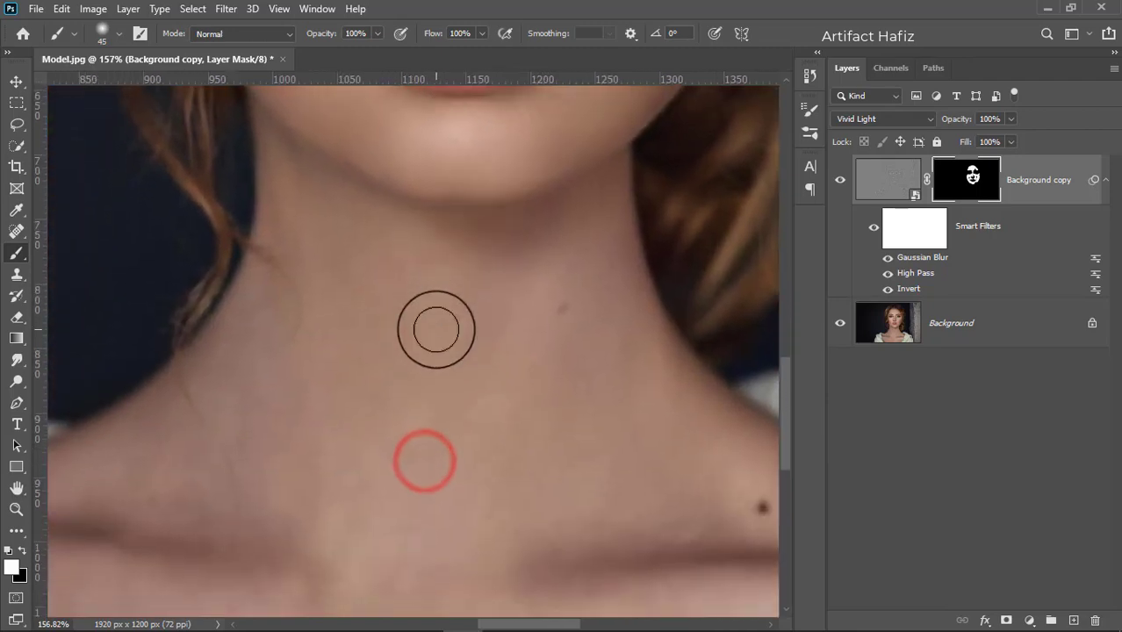
click(313, 238)
key(bracketright)
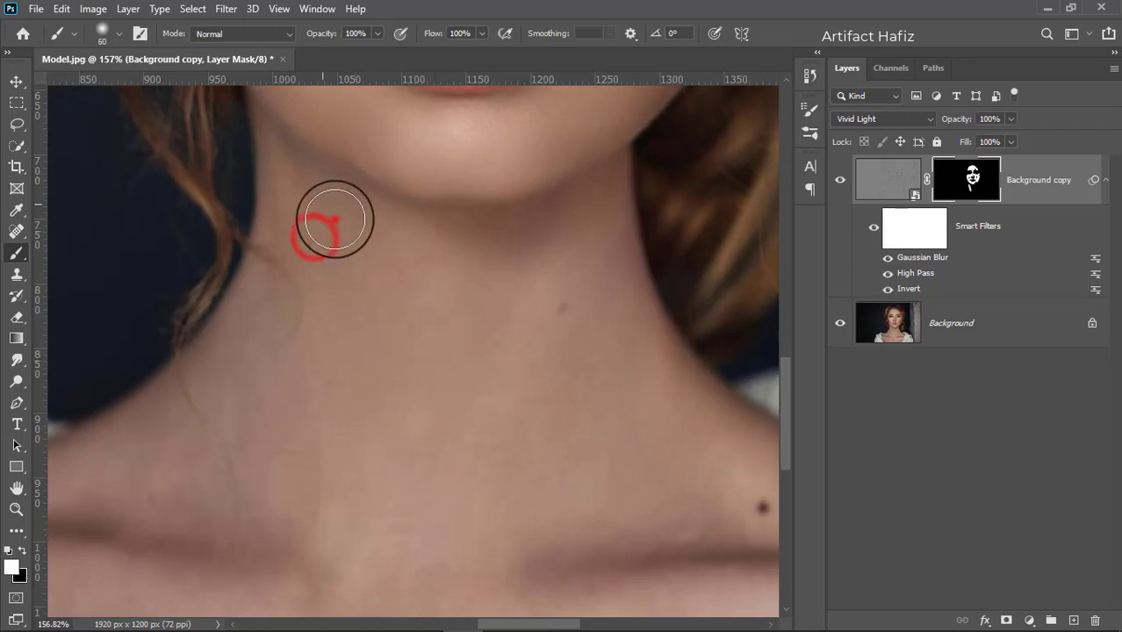
click(332, 217)
click(378, 284)
click(528, 308)
click(575, 309)
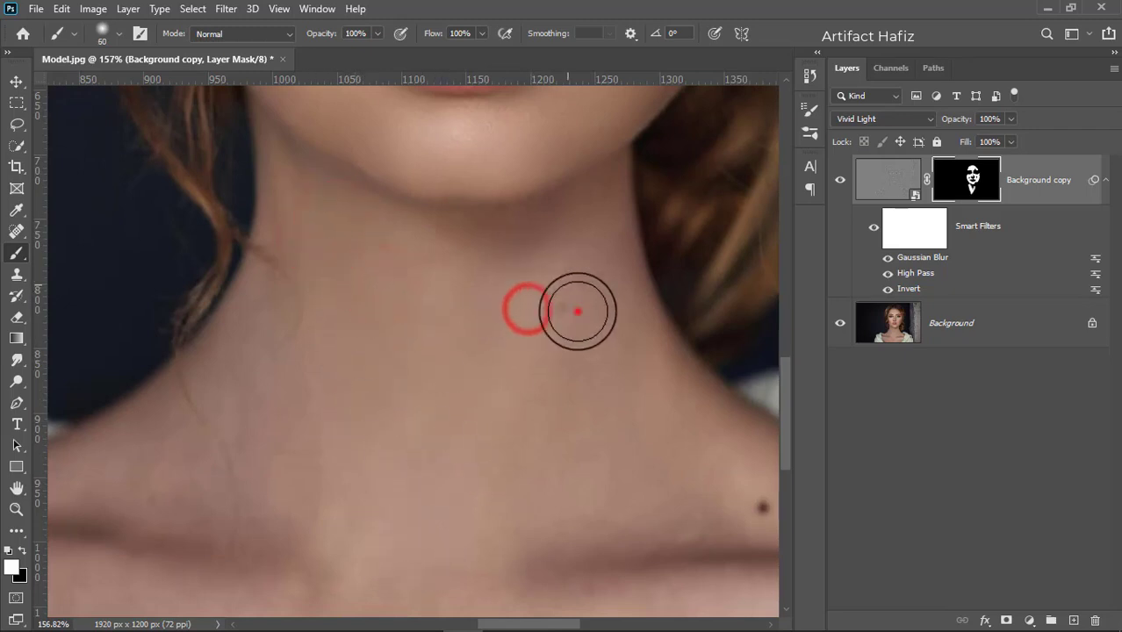
click(590, 370)
click(607, 427)
click(609, 450)
click(646, 493)
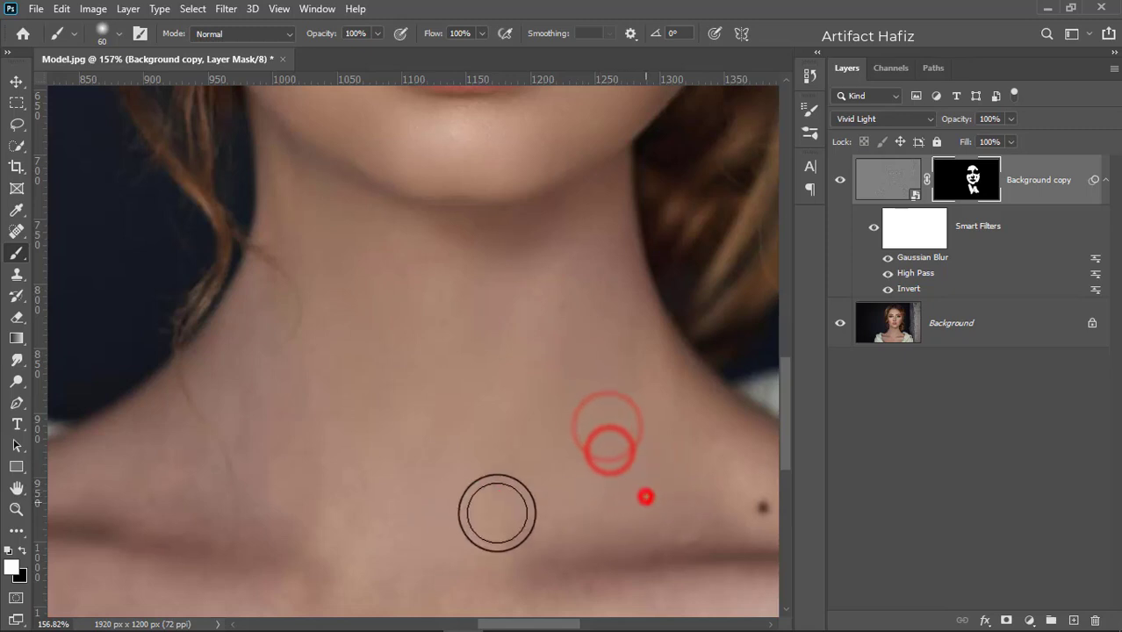
Step: Paint white over the left side of the neck, the left collarbone and remaining neck spots
click(468, 327)
click(401, 322)
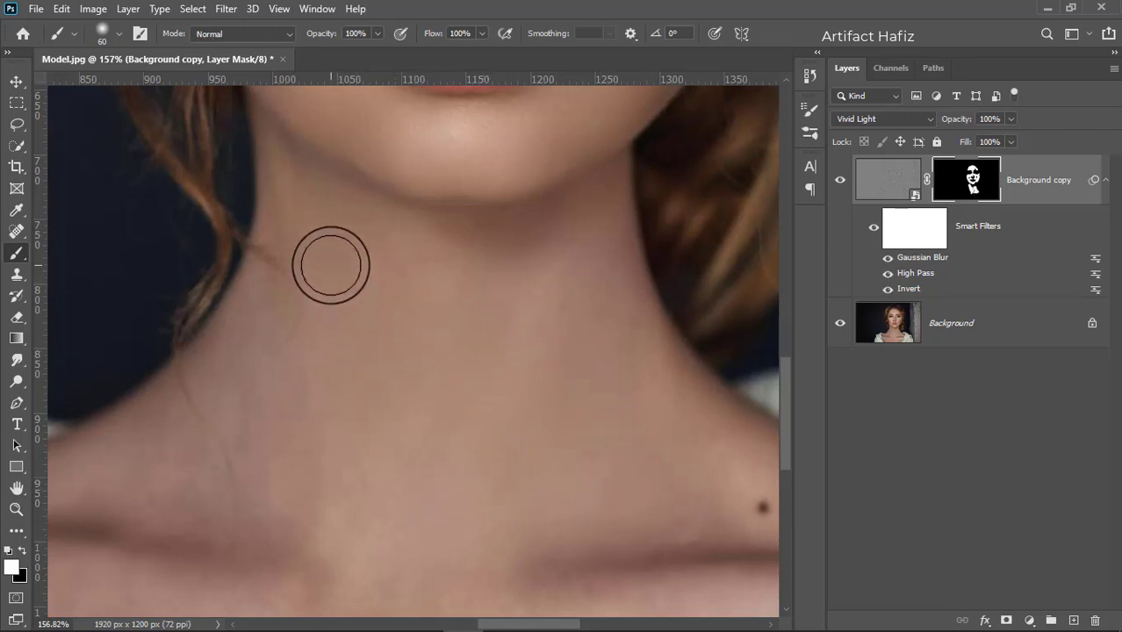
click(302, 272)
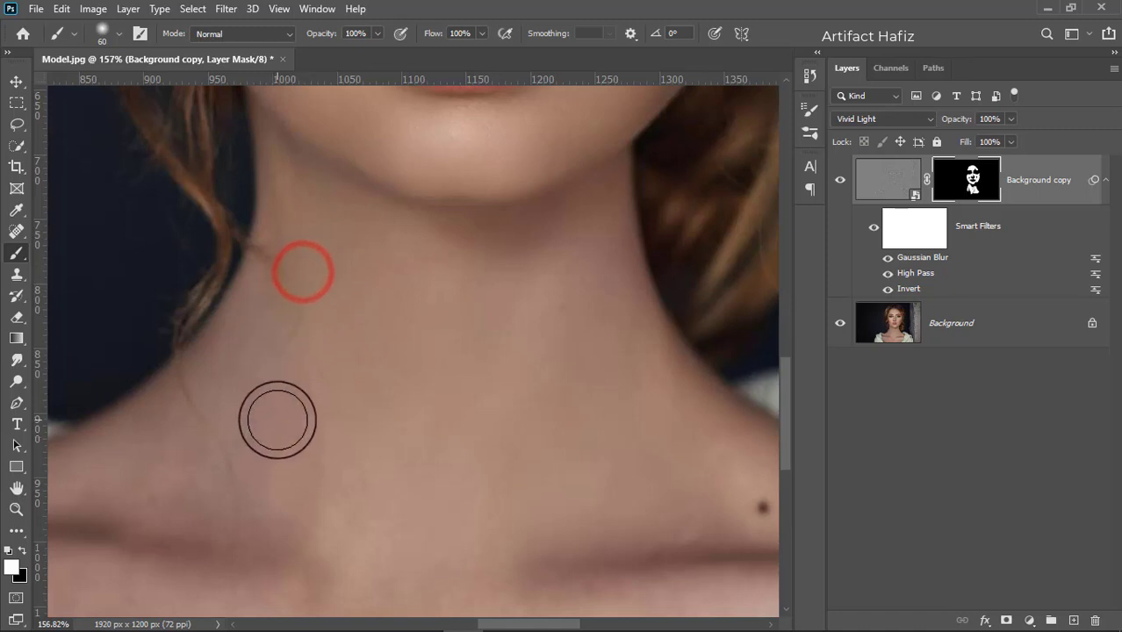
click(102, 460)
click(153, 481)
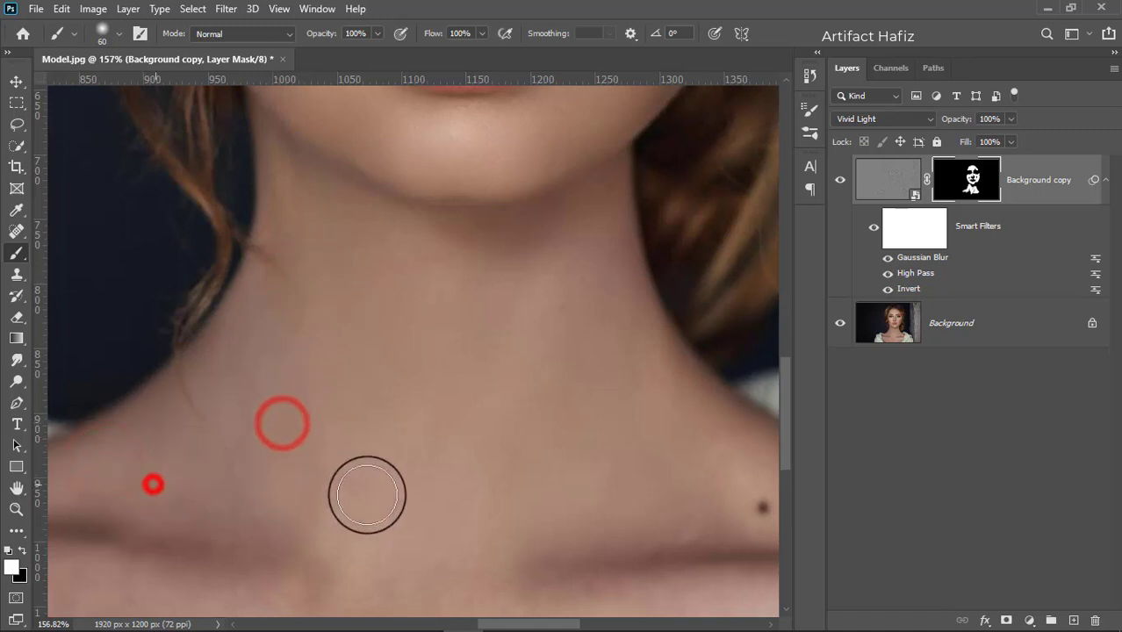
click(413, 483)
click(311, 459)
click(575, 328)
drag(497, 455, 509, 358)
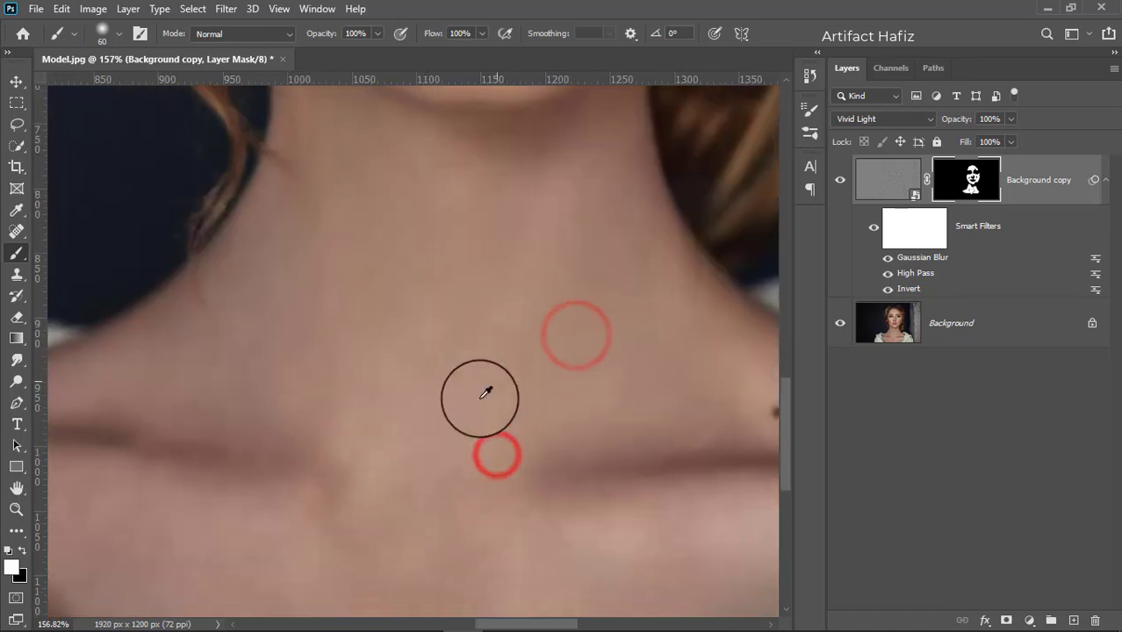
scroll(481, 390, down, 3)
scroll(481, 393, down, 2)
scroll(476, 400, down, 1)
scroll(457, 426, up, 1)
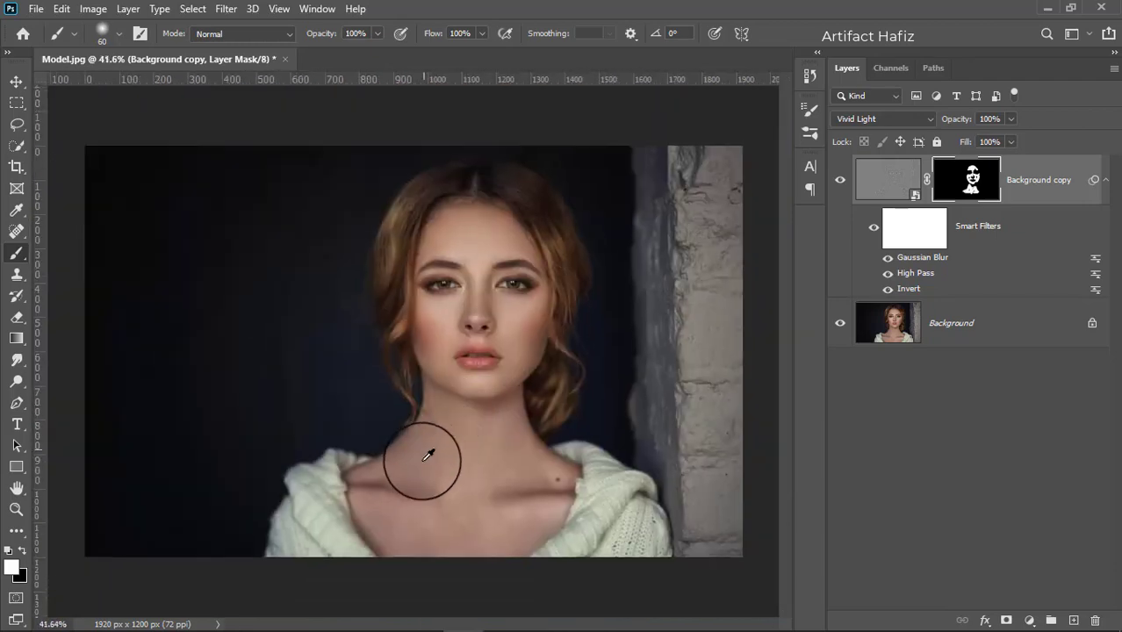
scroll(443, 461, up, 1)
scroll(453, 483, up, 2)
scroll(458, 494, up, 1)
drag(481, 483, 478, 430)
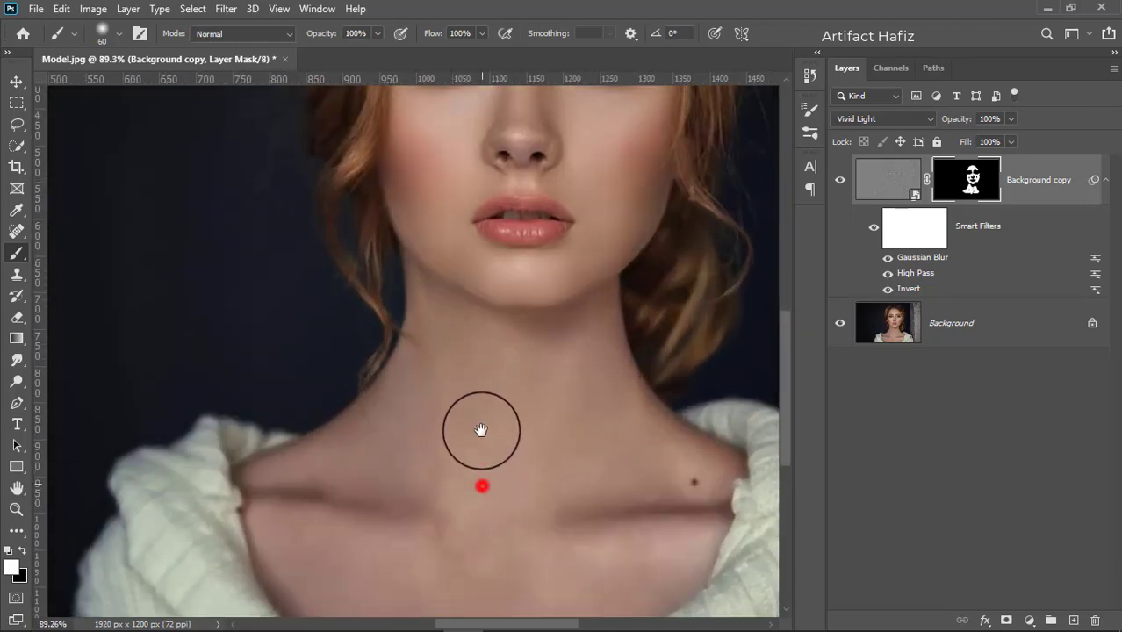
Step: Paint black with a 175px brush to hide smoothing on parts of the neck
click(23, 549)
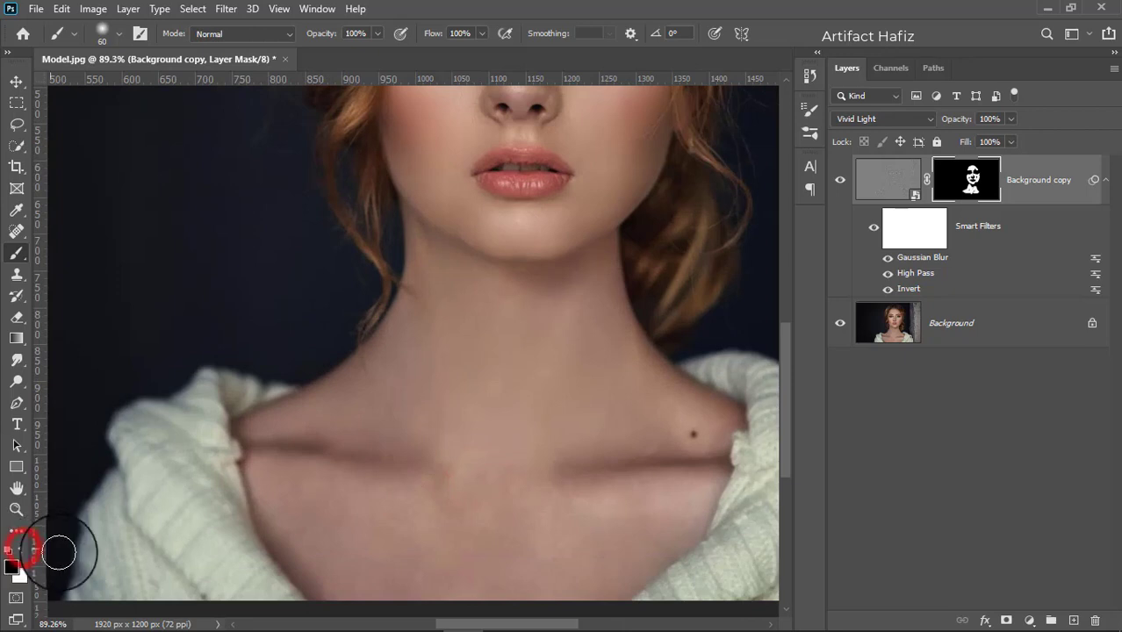
key(bracketright)
key(bracketright)
key(bracketright)
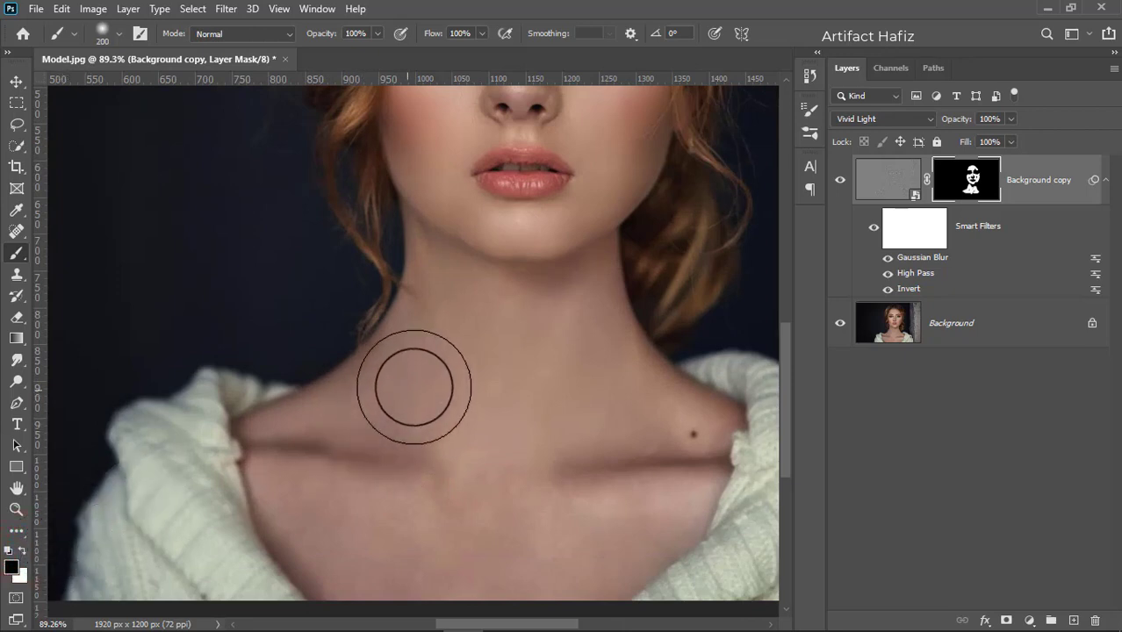
drag(421, 379, 462, 392)
click(540, 396)
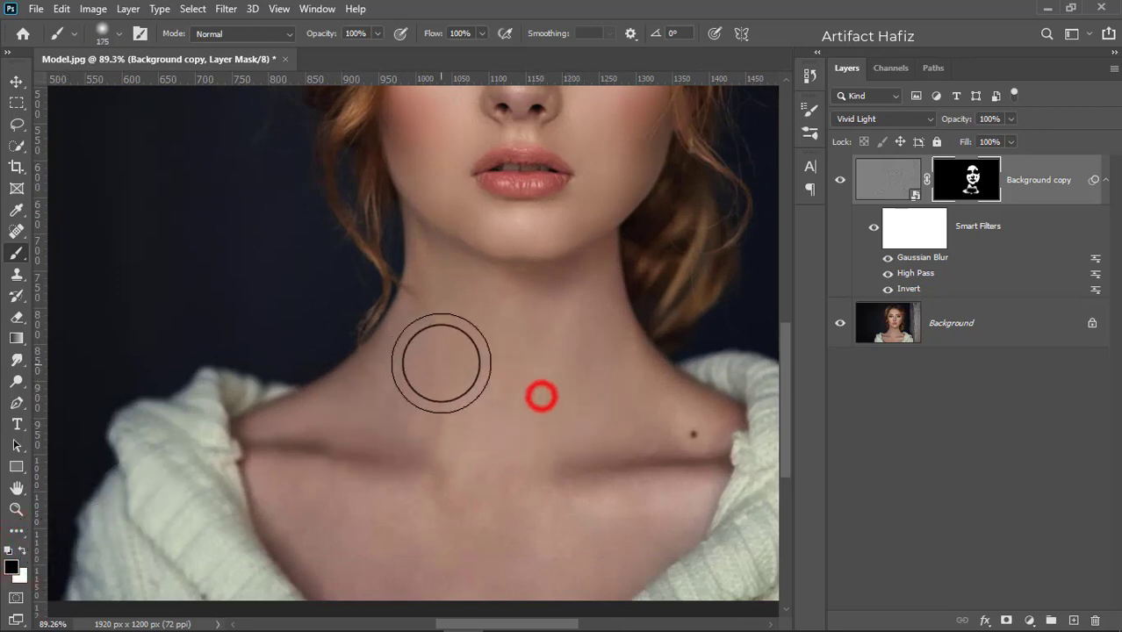
click(441, 364)
click(543, 353)
Step: Paint white at 100px along both collarbones to reveal smoothing there
click(23, 549)
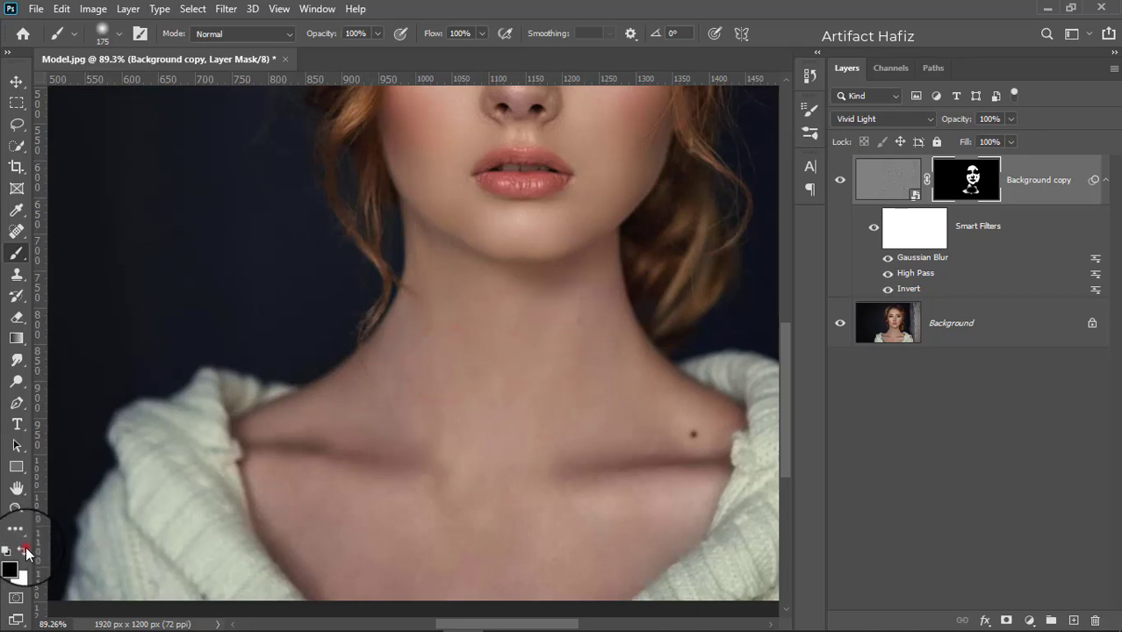
key(bracketleft)
key(bracketleft)
key(bracketleft)
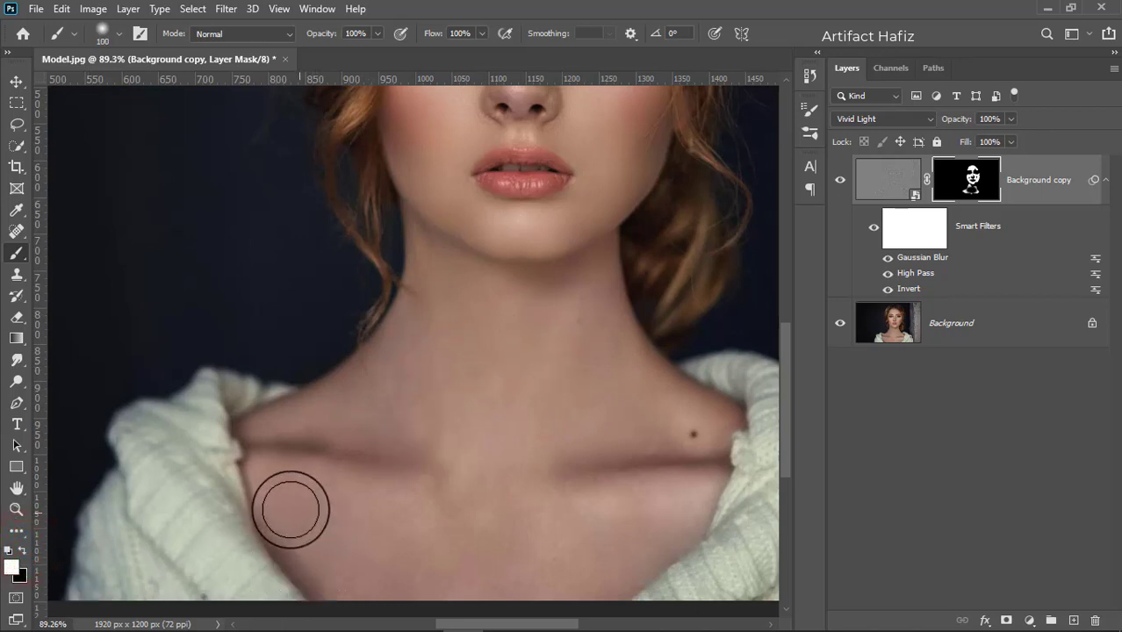
click(290, 509)
click(672, 524)
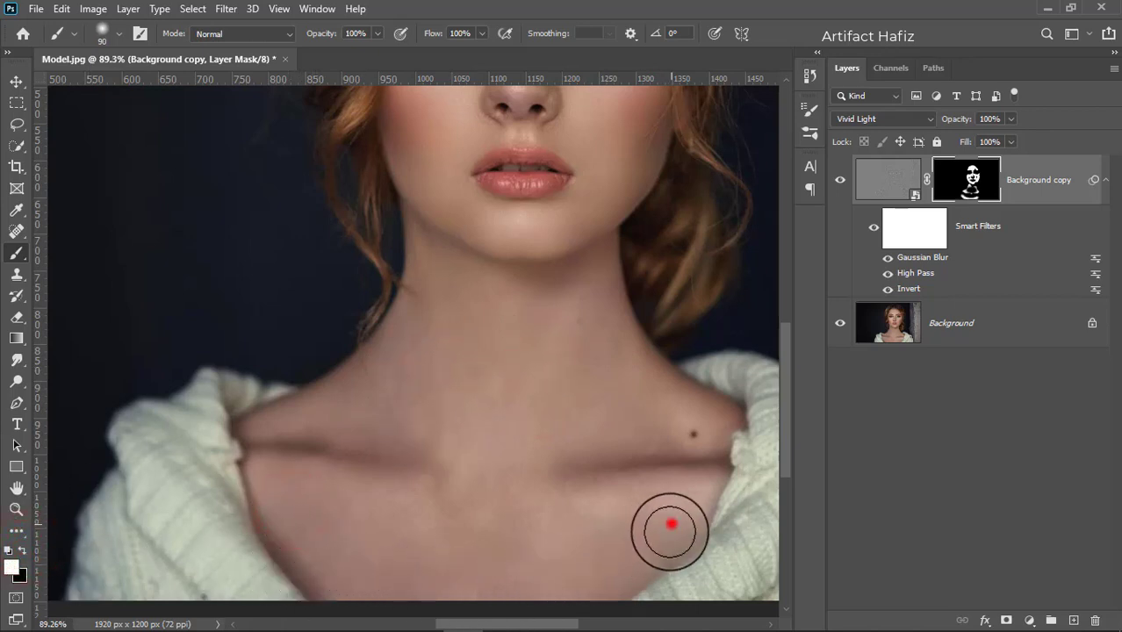
click(546, 532)
click(300, 506)
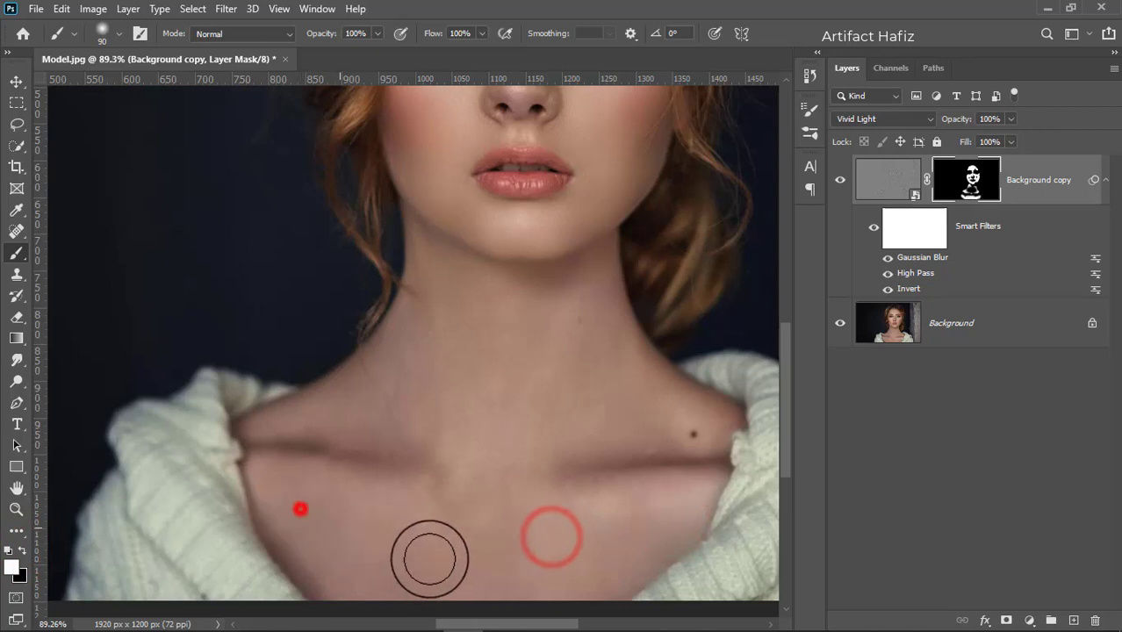
click(360, 514)
click(594, 539)
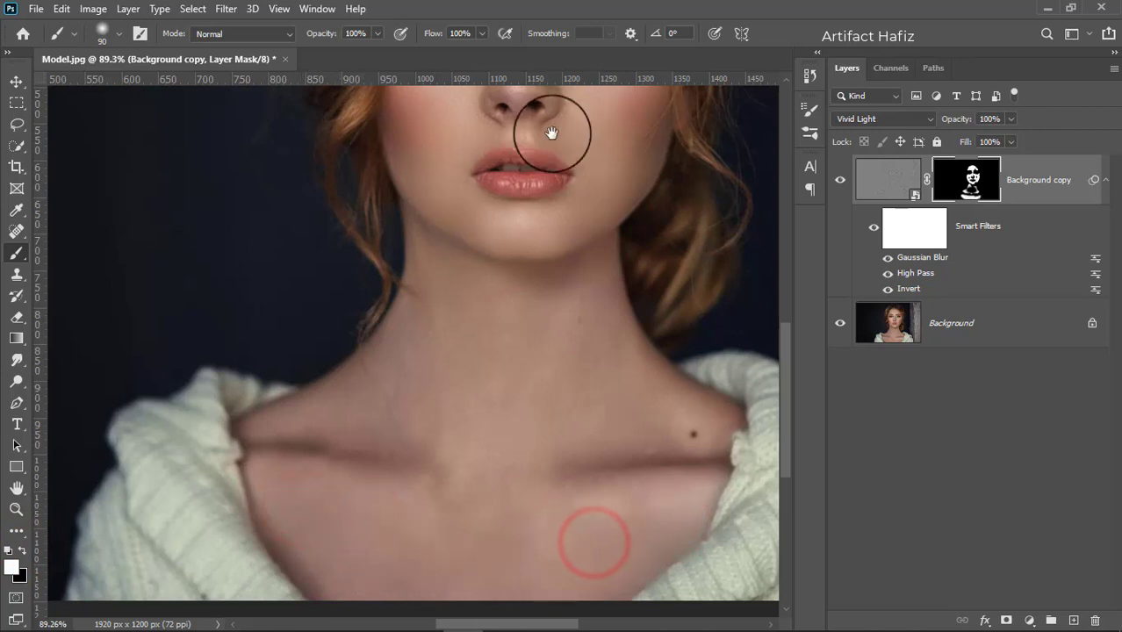
Step: Show the Background copy smoothing layer and target its image thumbnail instead of the mask
drag(551, 120, 478, 316)
scroll(450, 400, up, 3)
scroll(508, 368, up, 1)
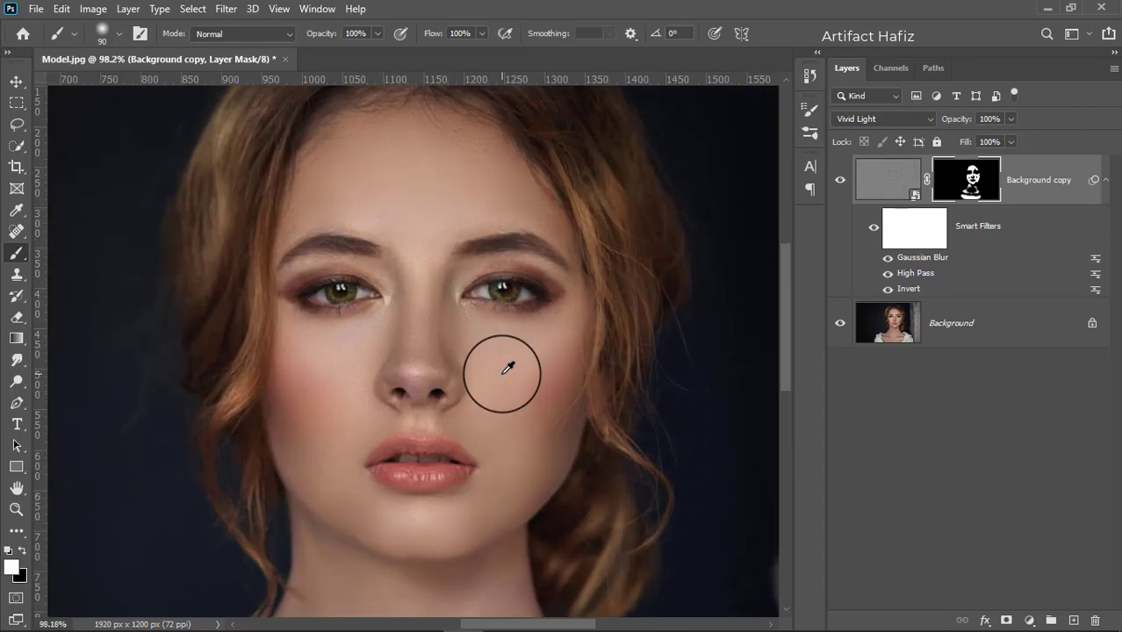
scroll(509, 369, up, 1)
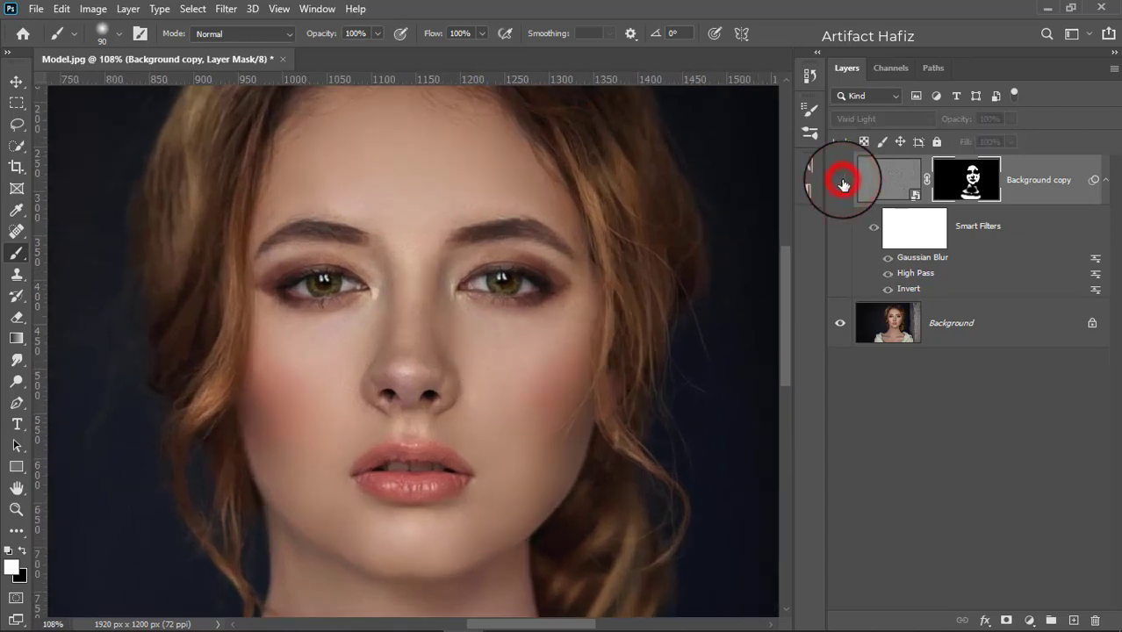
click(843, 182)
scroll(474, 279, down, 2)
scroll(501, 303, down, 2)
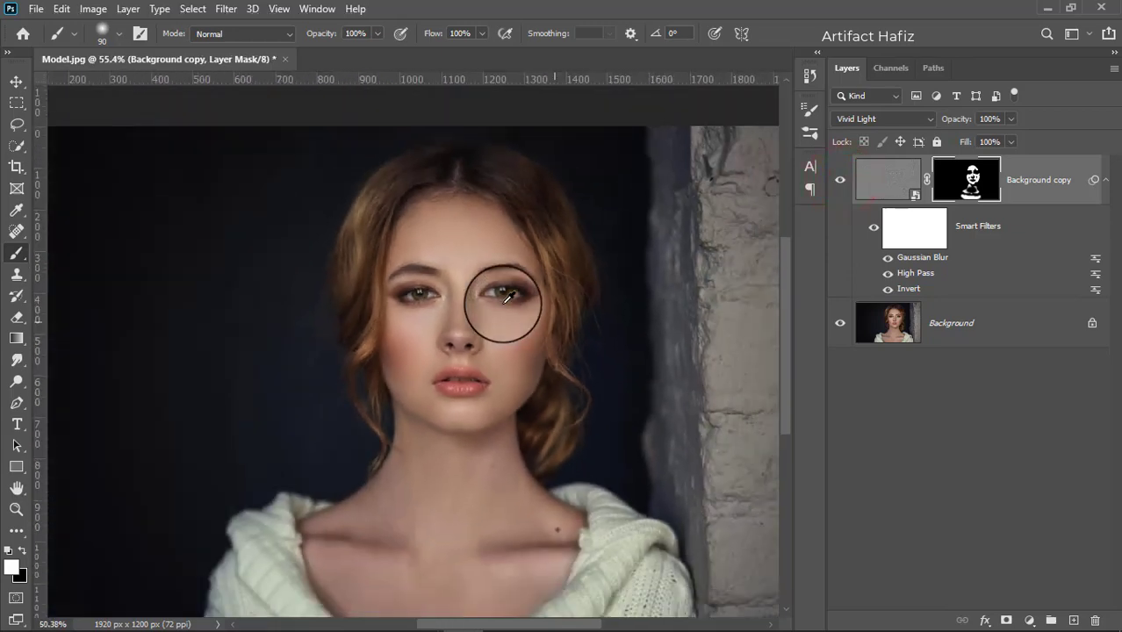
scroll(507, 298, down, 1)
scroll(508, 299, up, 1)
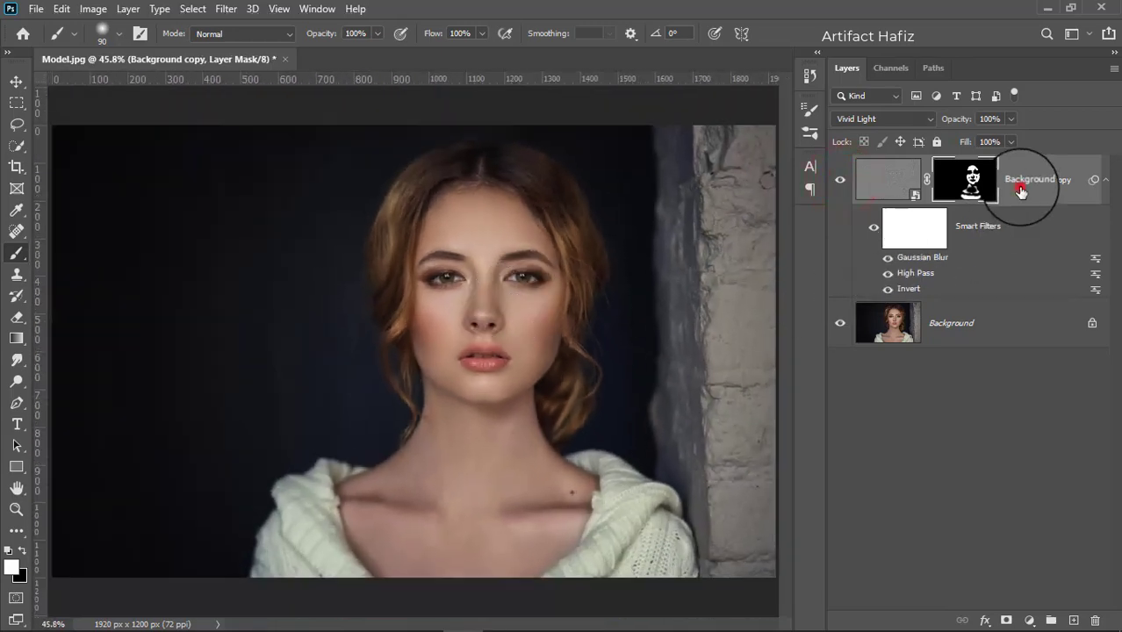
click(1020, 187)
Step: Add a Color Lookup layer using Soft_Warming at 10% opacity
click(1029, 620)
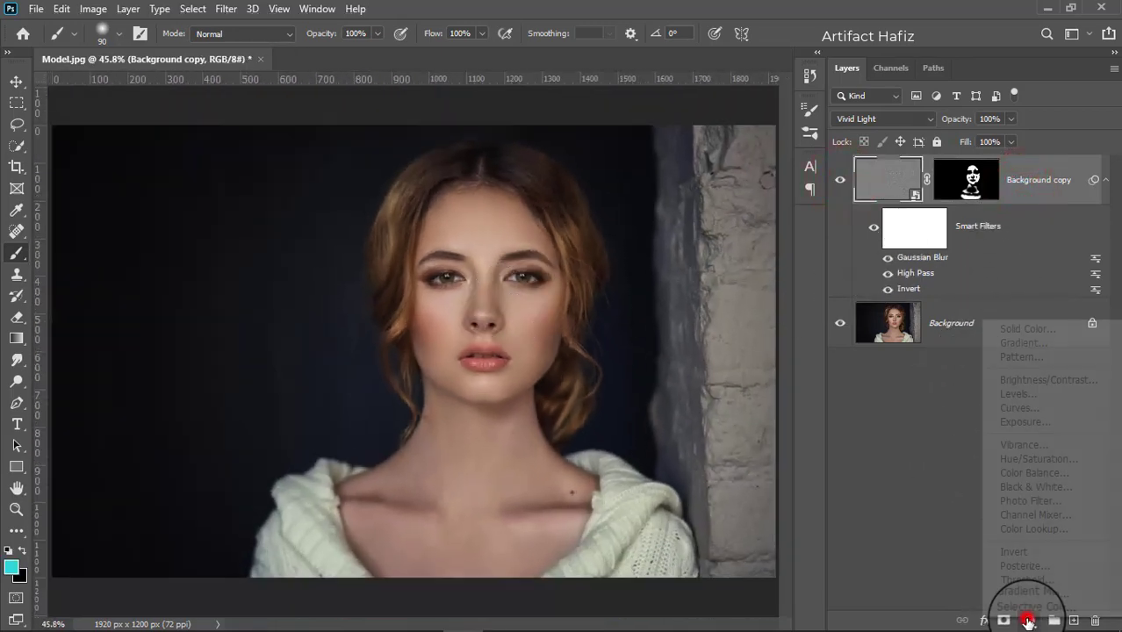
click(1025, 529)
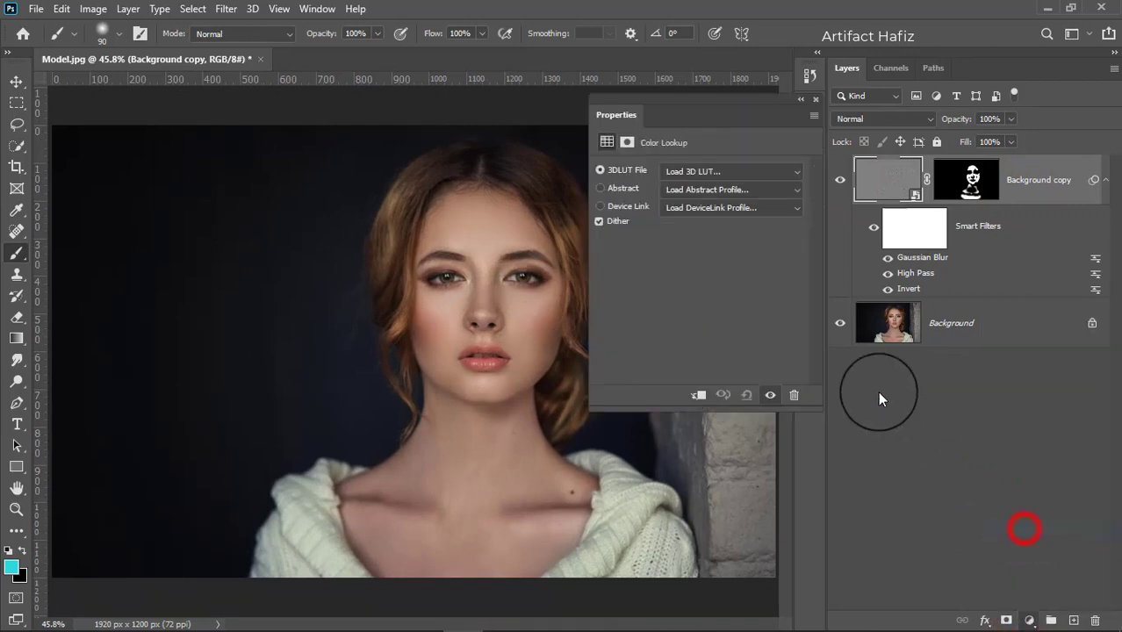
click(720, 171)
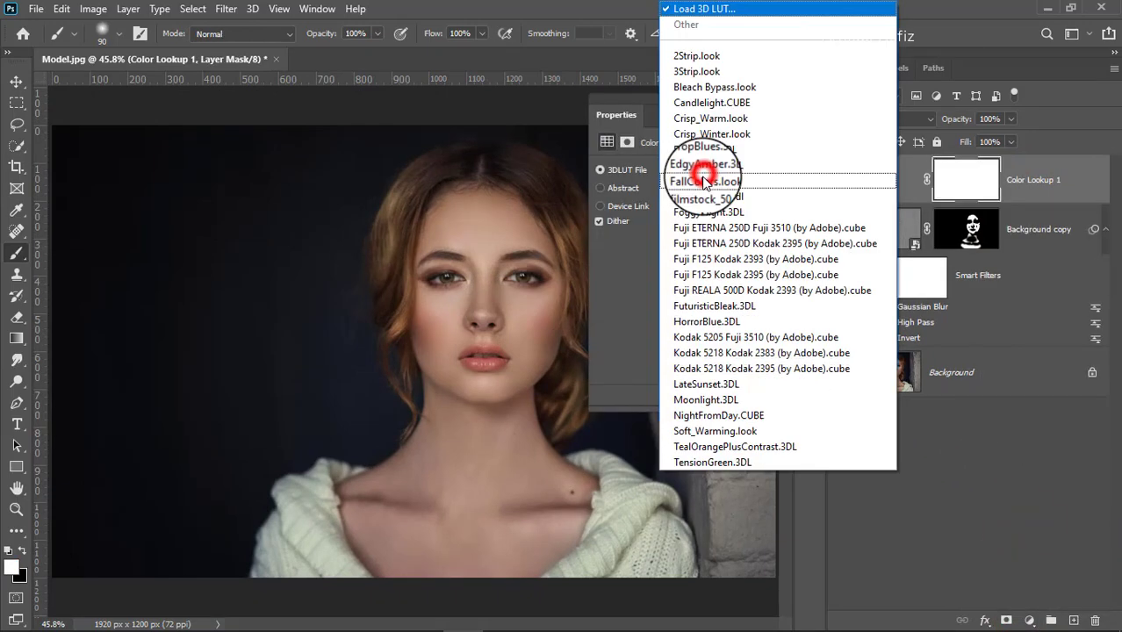
click(717, 430)
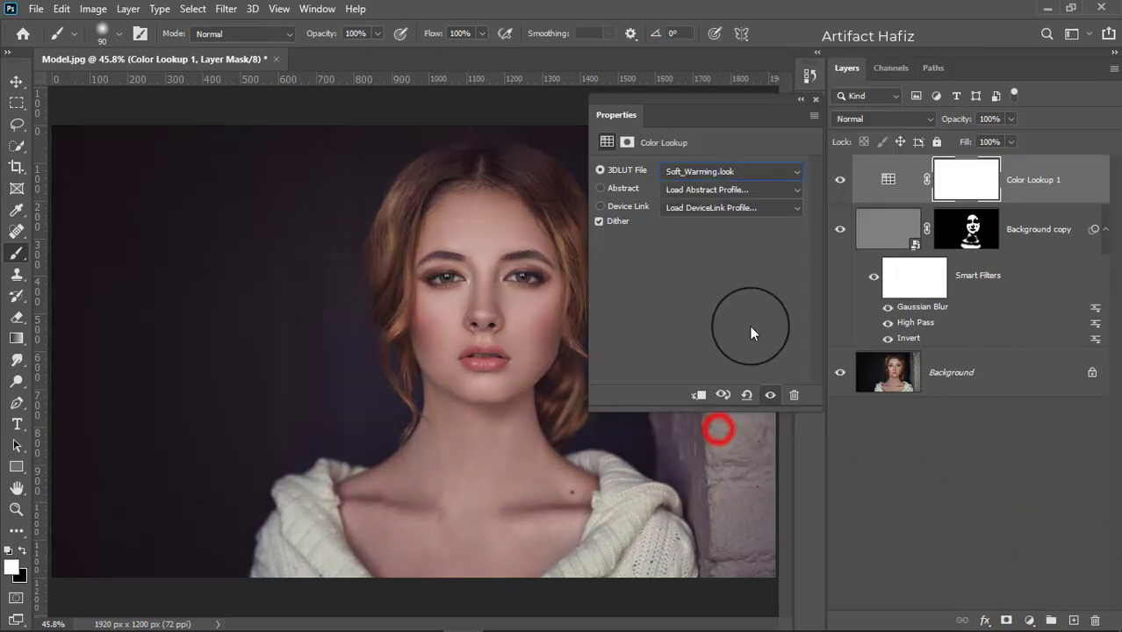
click(815, 100)
click(1034, 183)
click(1004, 118)
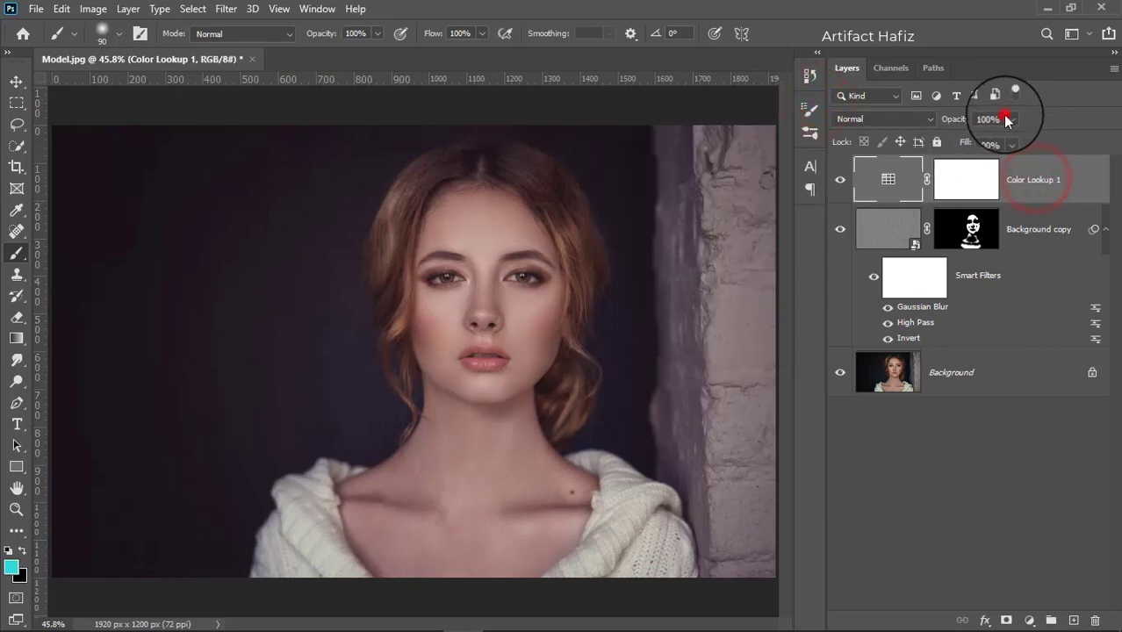
click(1010, 118)
drag(947, 141, 946, 139)
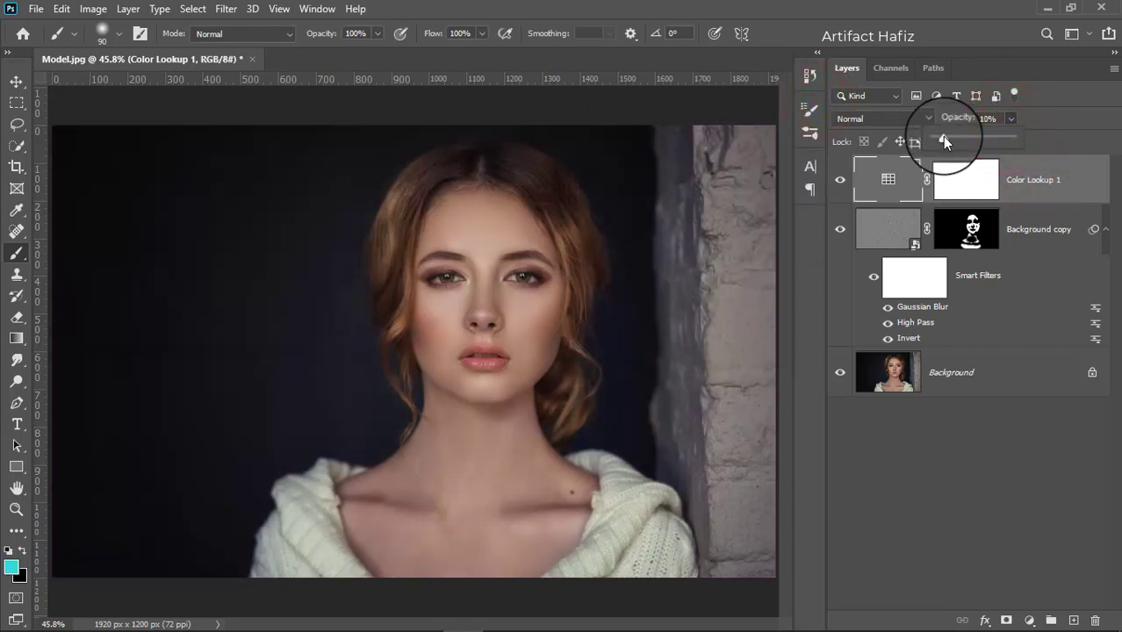
click(1033, 179)
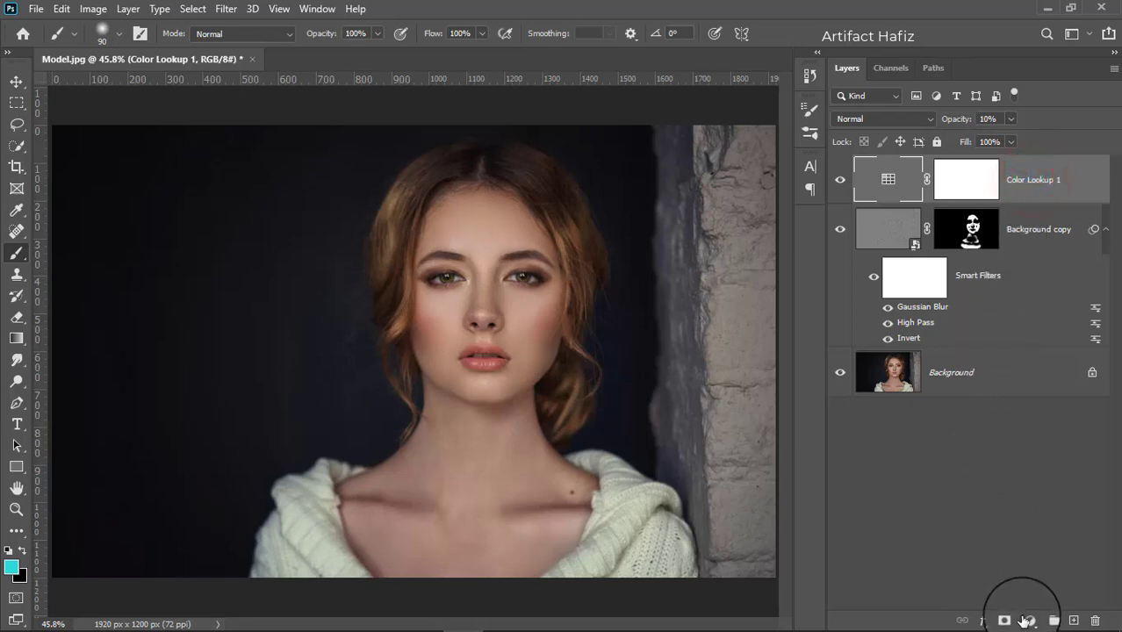
Step: Add a second Color Lookup layer using Crisp_Warm at 5% opacity
click(1024, 621)
click(1028, 524)
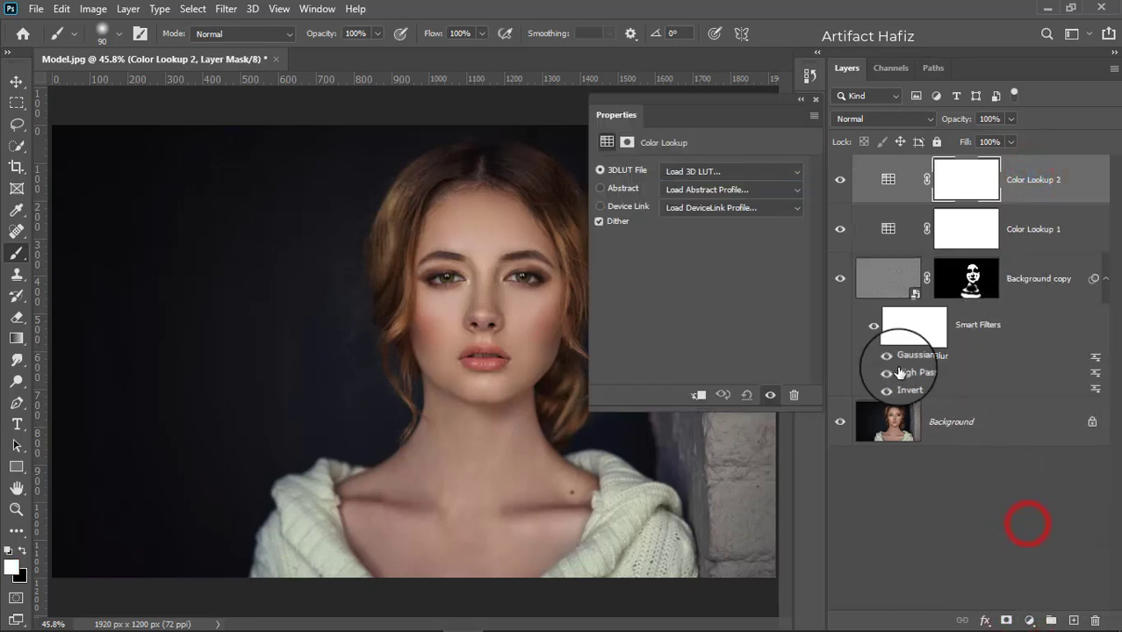
click(711, 171)
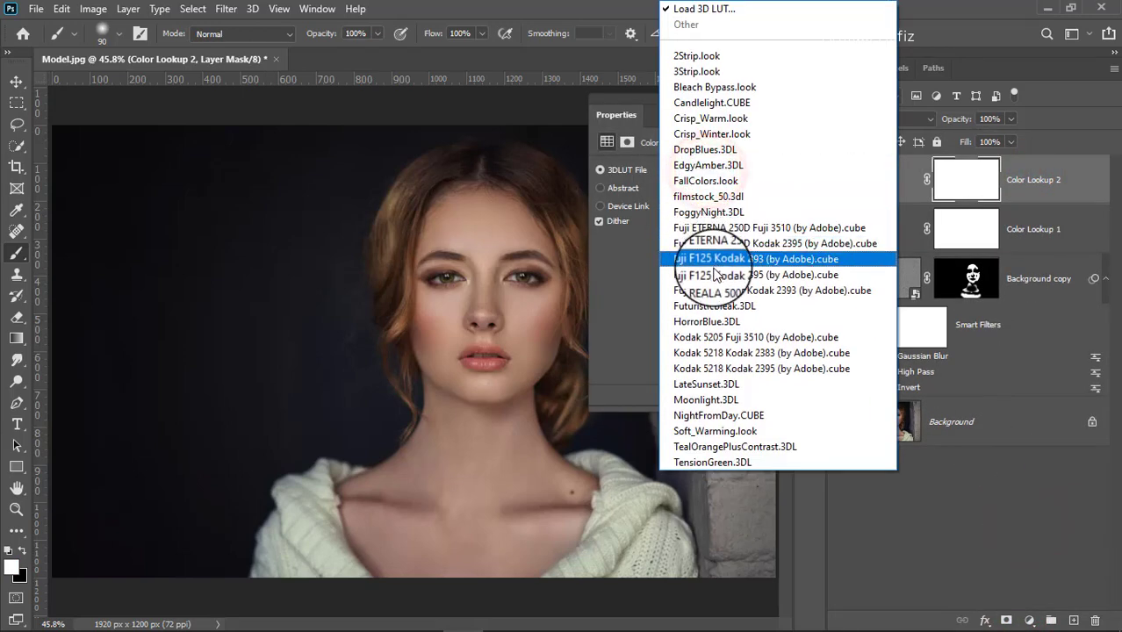
click(707, 119)
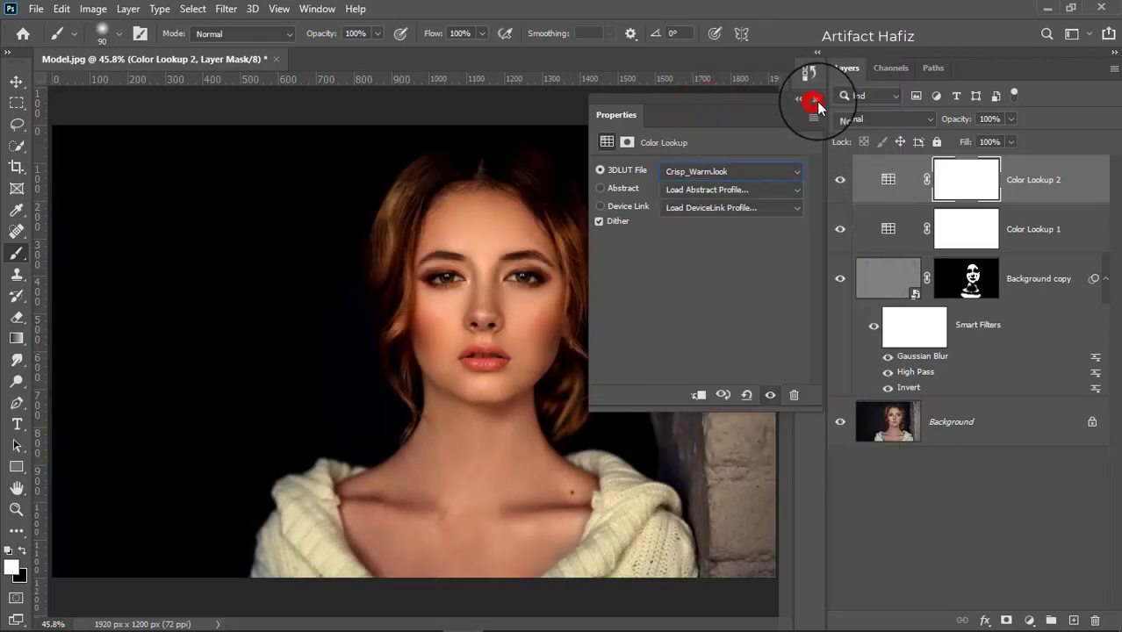
click(814, 103)
click(1027, 176)
mouse_move(1009, 118)
mouse_down()
mouse_move(970, 143)
mouse_move(937, 146)
mouse_up()
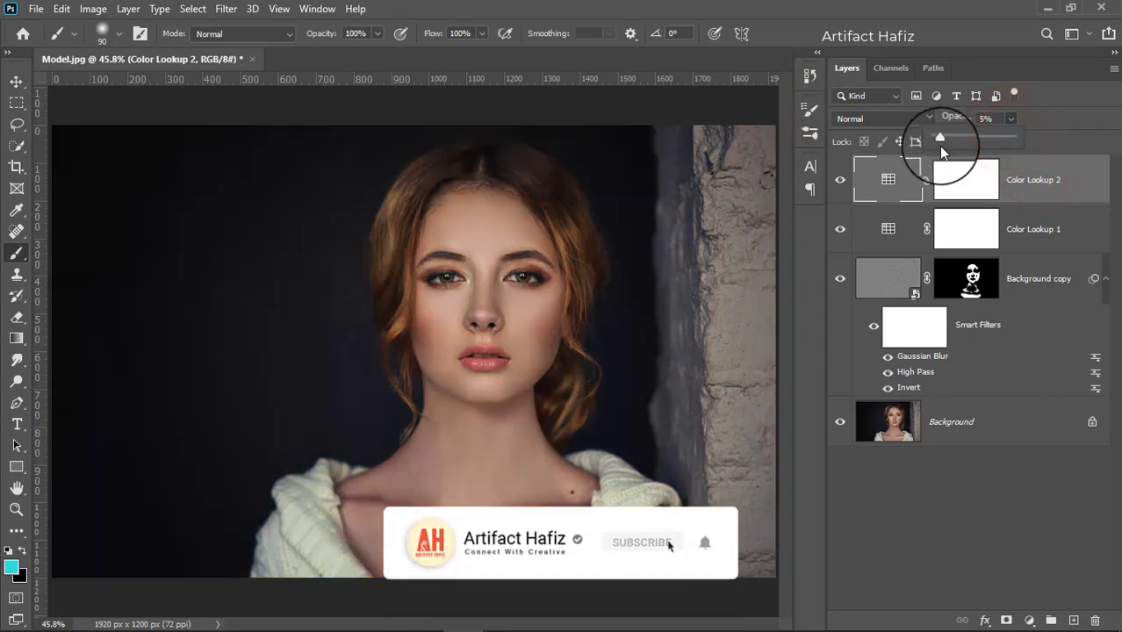
click(1050, 176)
Step: Add a third Color Lookup layer using FoggyNight.3DL at 5% opacity
click(1028, 620)
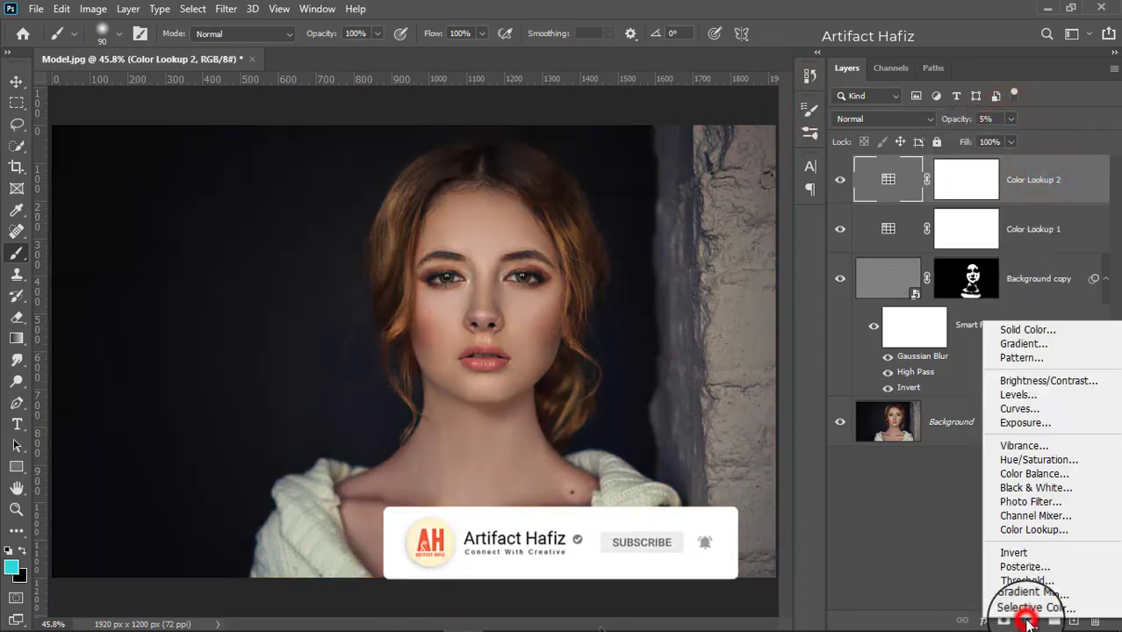
click(1027, 531)
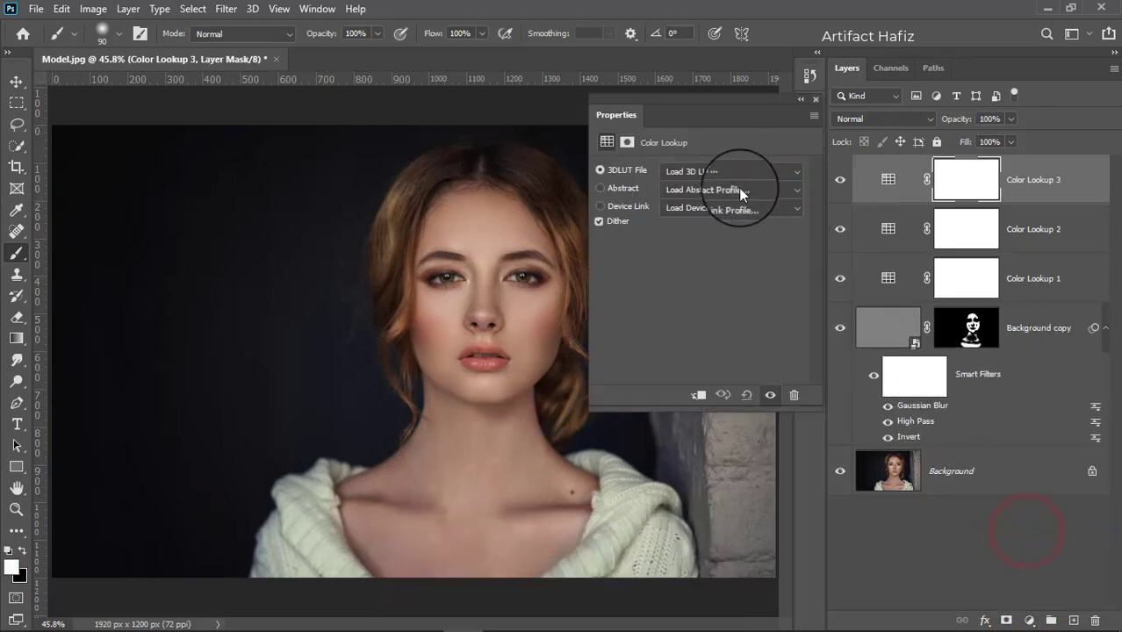
click(772, 171)
click(716, 212)
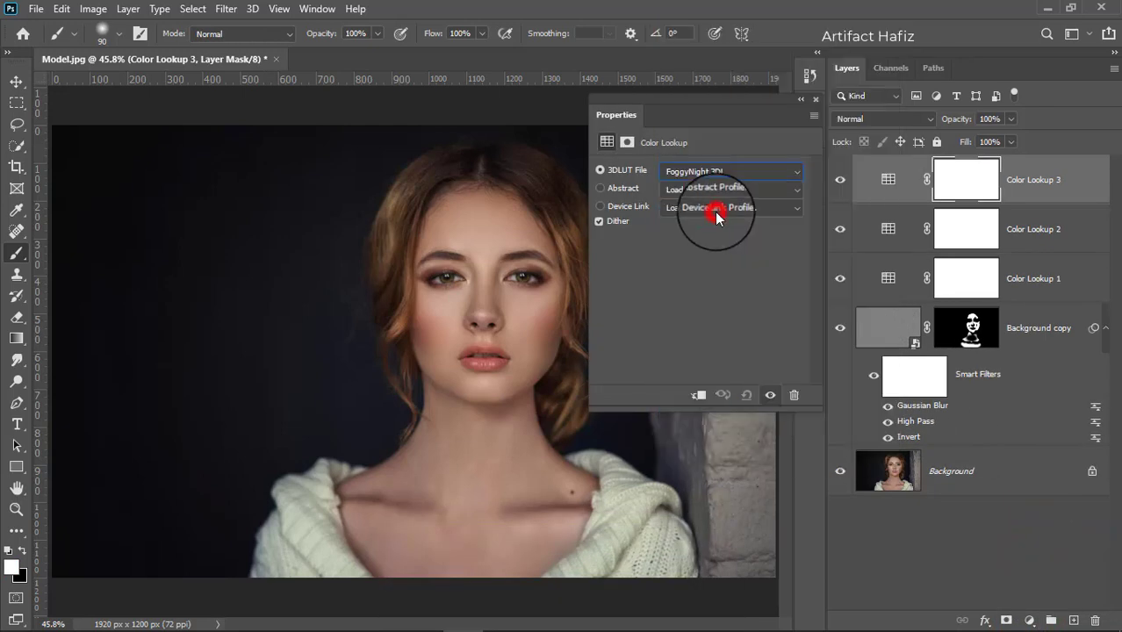
click(813, 101)
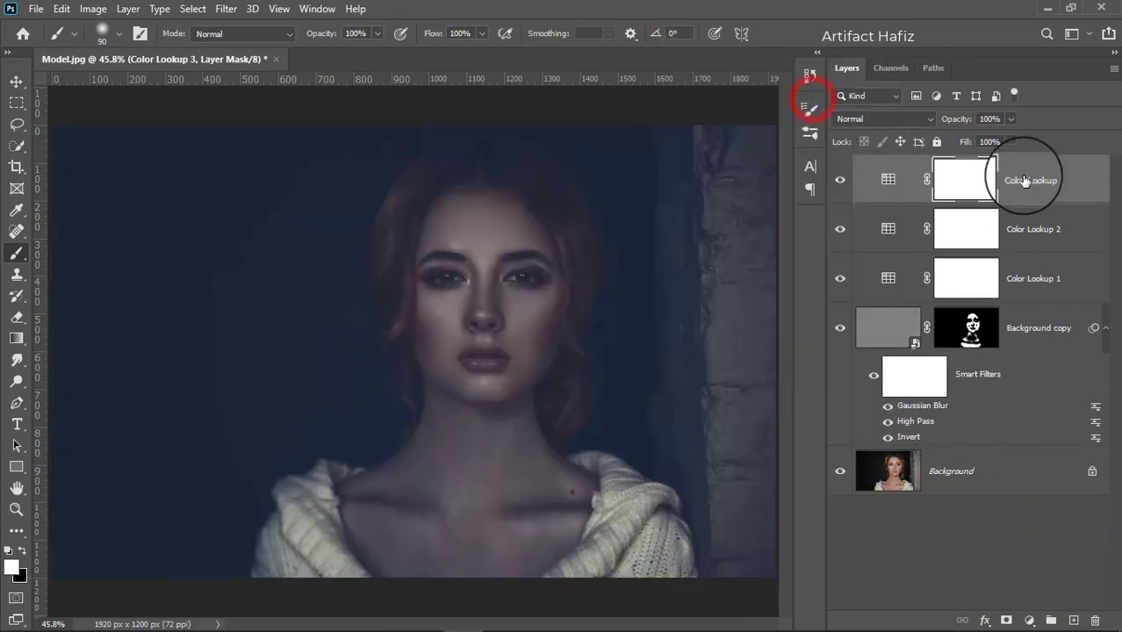
click(1022, 169)
drag(1008, 129, 938, 146)
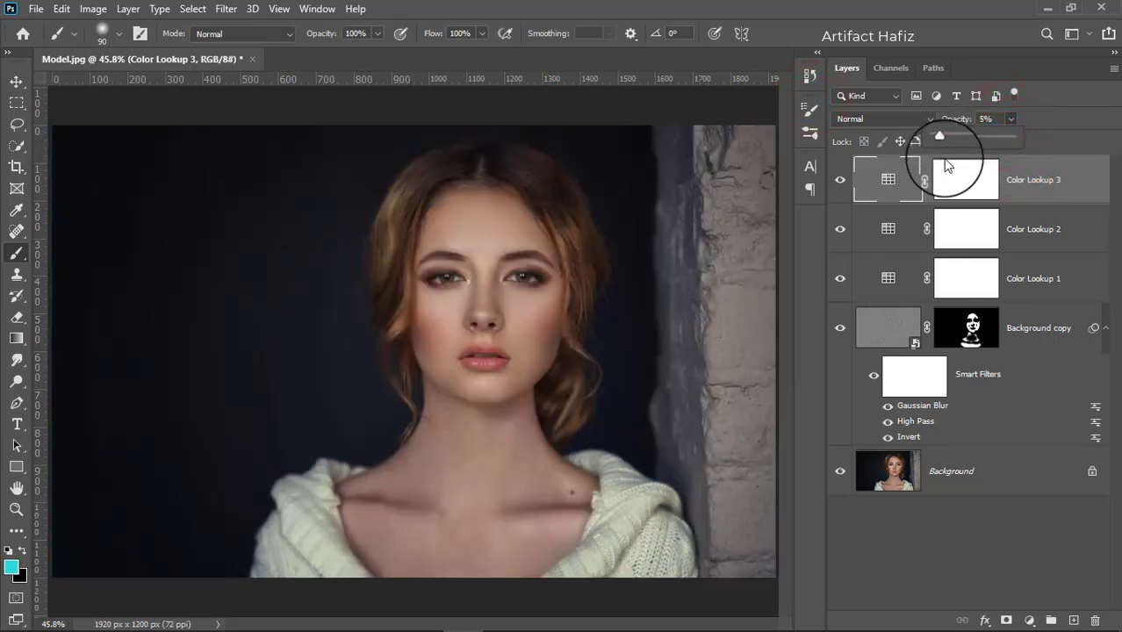
click(1046, 183)
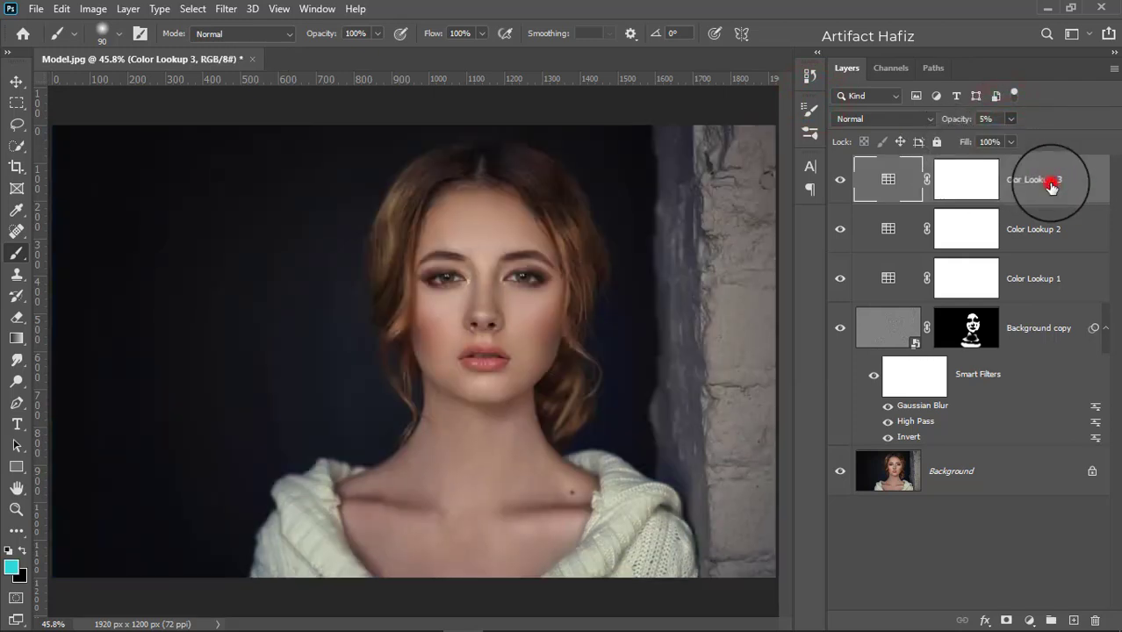
click(1031, 617)
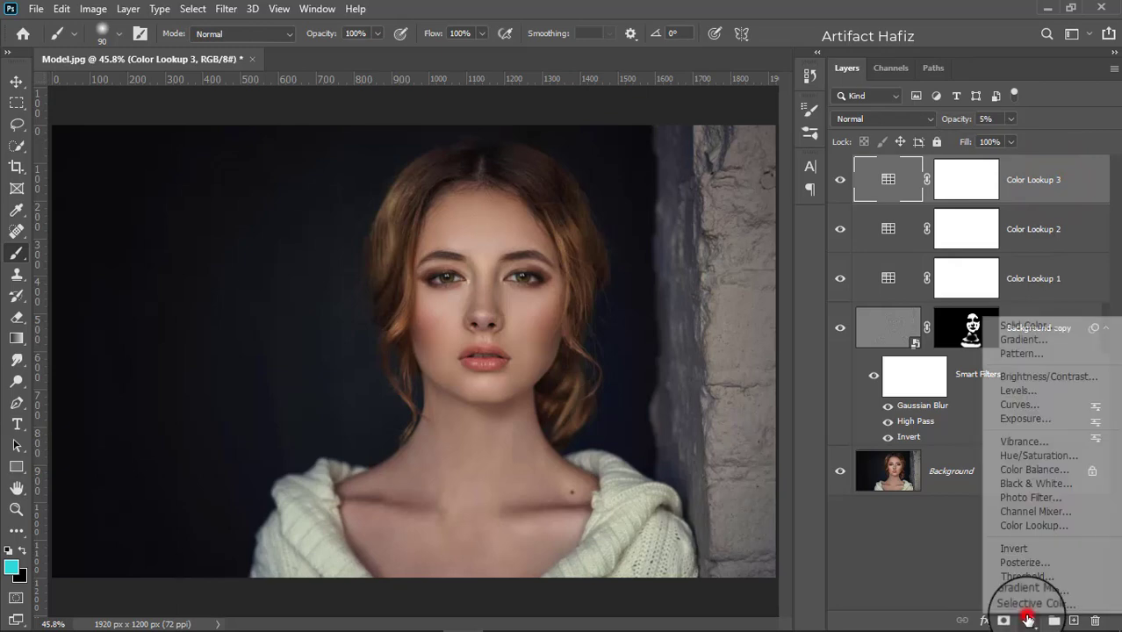
Step: Add a Curves adjustment and lift the curve with a control point, comparing it on and off
click(1036, 408)
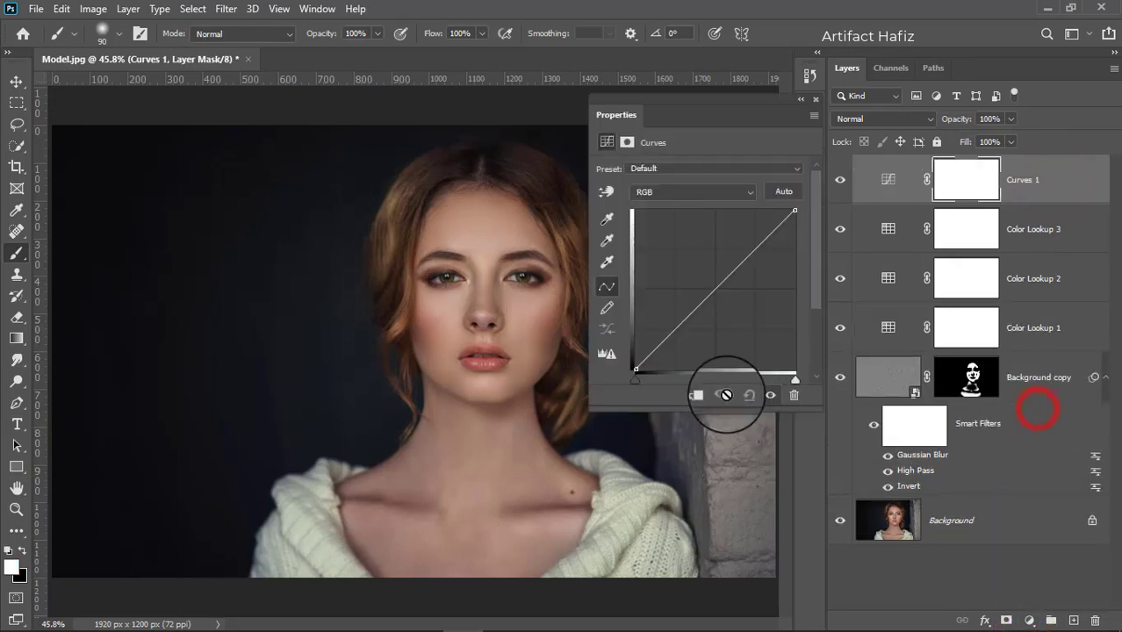
click(674, 333)
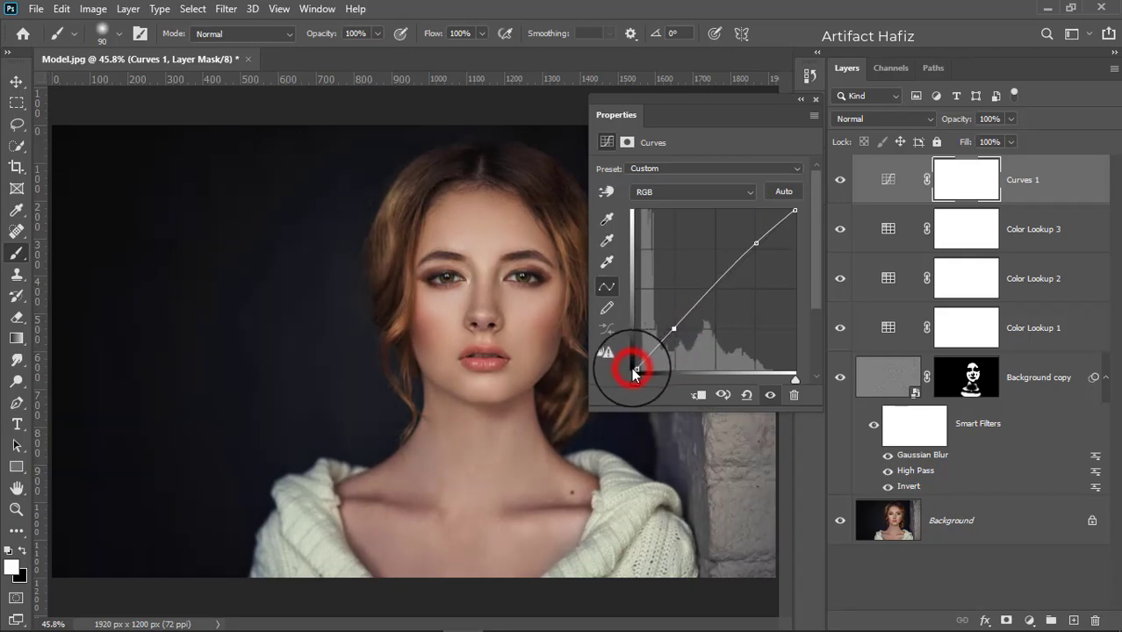
drag(636, 373, 634, 367)
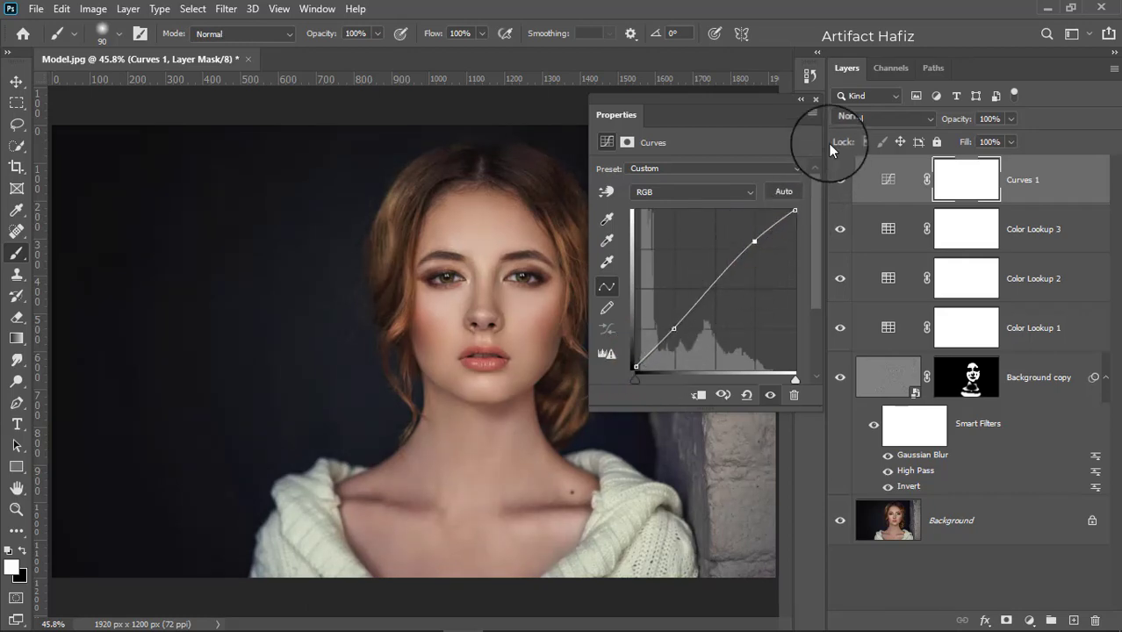
click(815, 99)
click(840, 180)
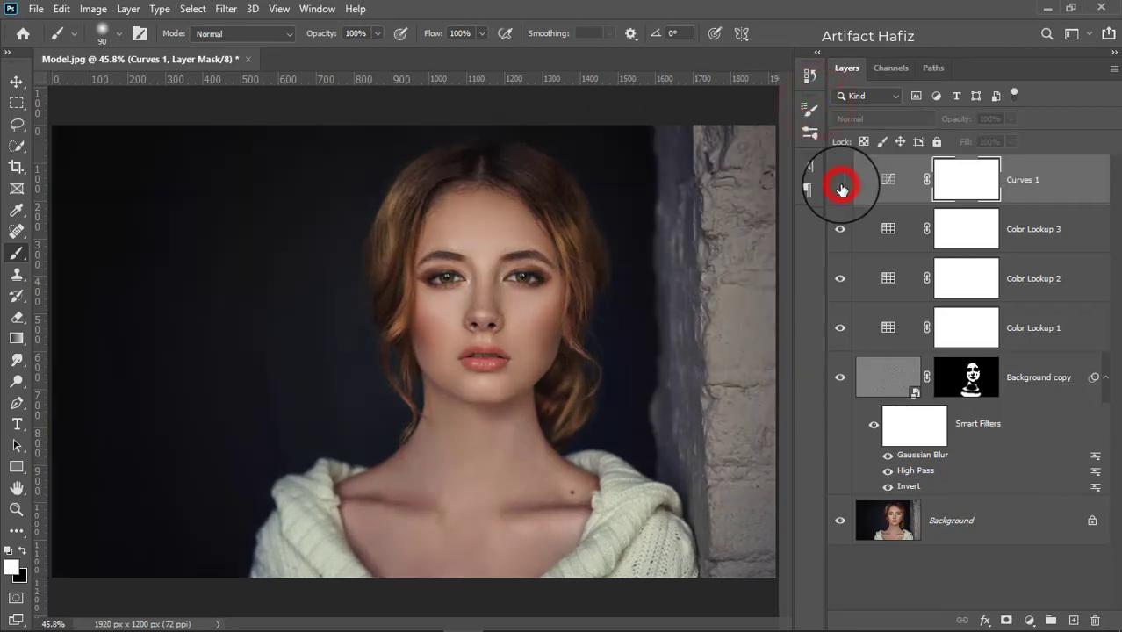
click(840, 180)
Step: Set the Curves 1 blend mode to Luminosity and compare the result
click(1010, 181)
click(881, 119)
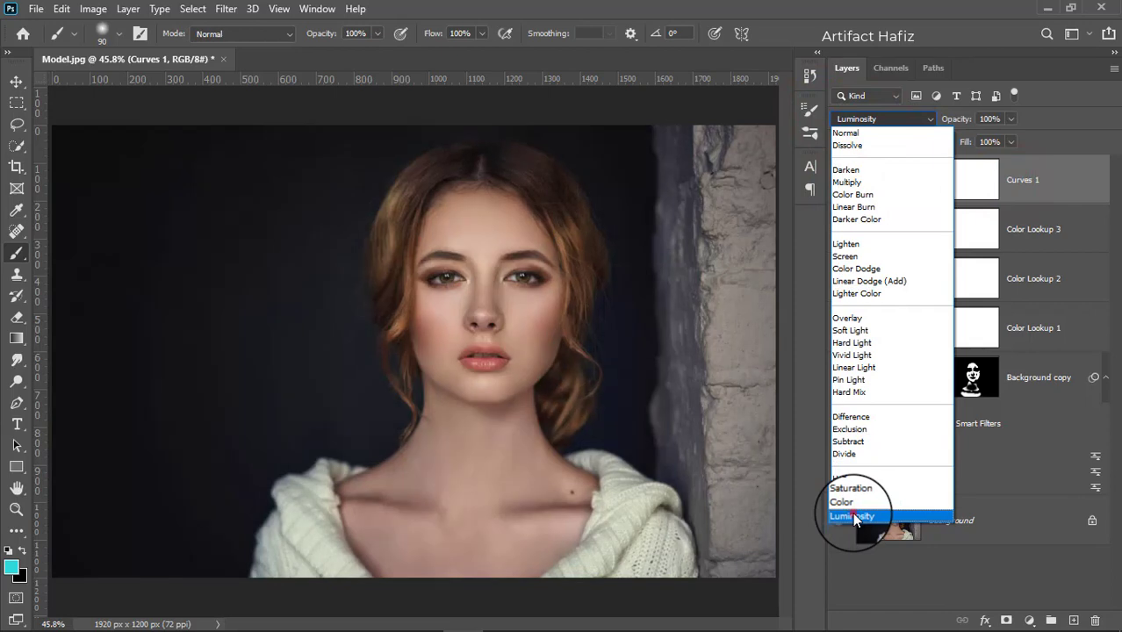
click(852, 515)
click(840, 182)
click(840, 182)
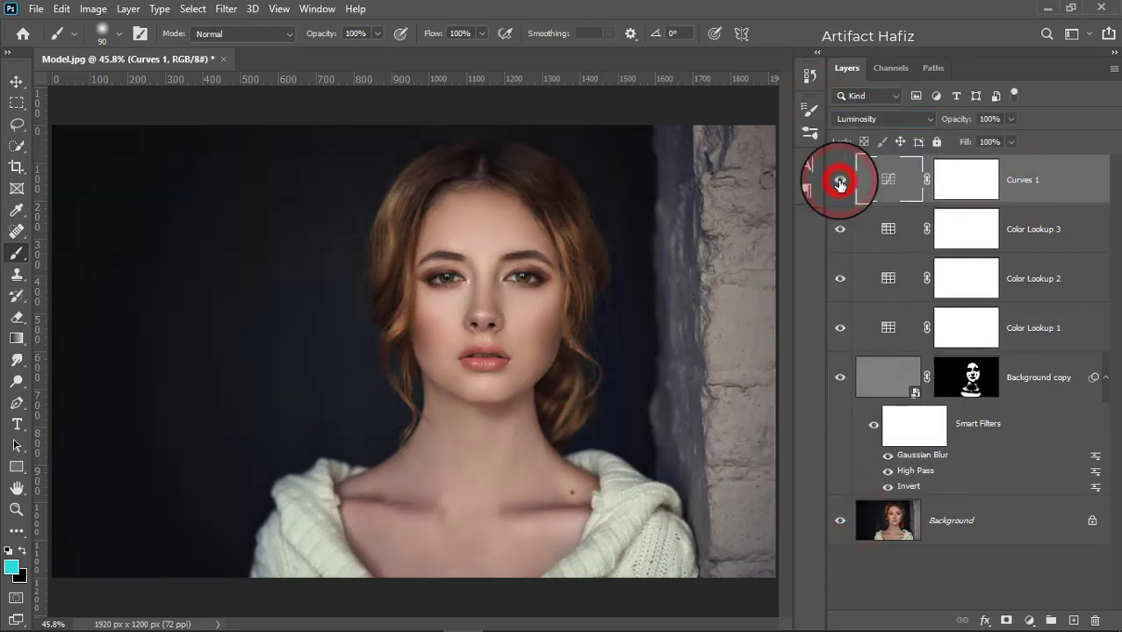
click(1061, 189)
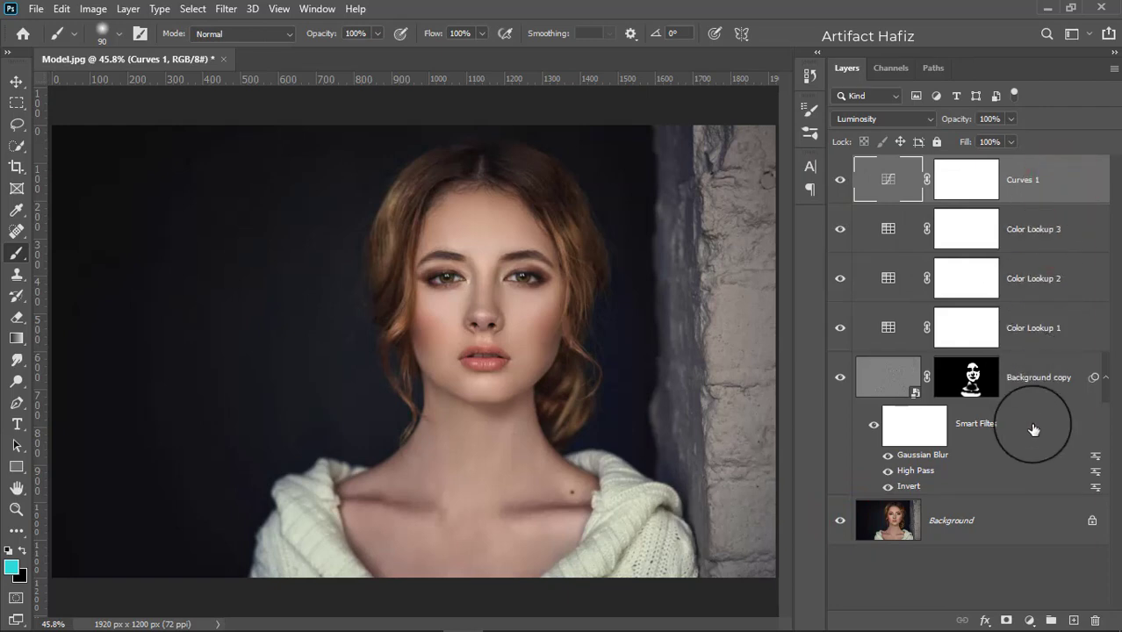
Step: Add a Levels layer with white input 234, then stamp visible layers into Layer 1
click(1030, 622)
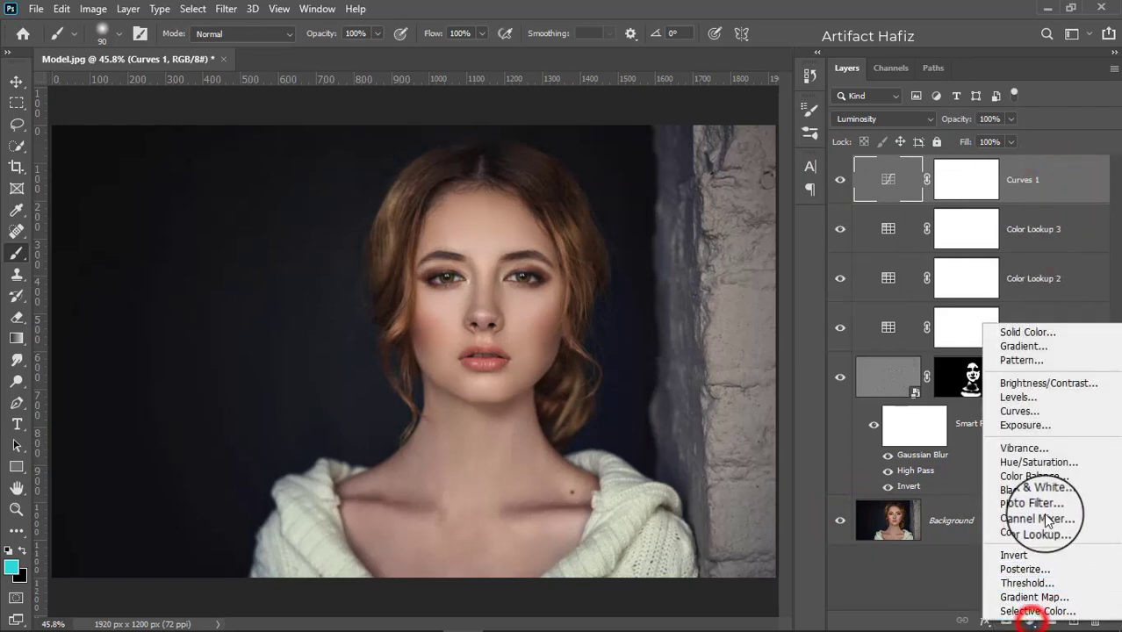
click(1040, 400)
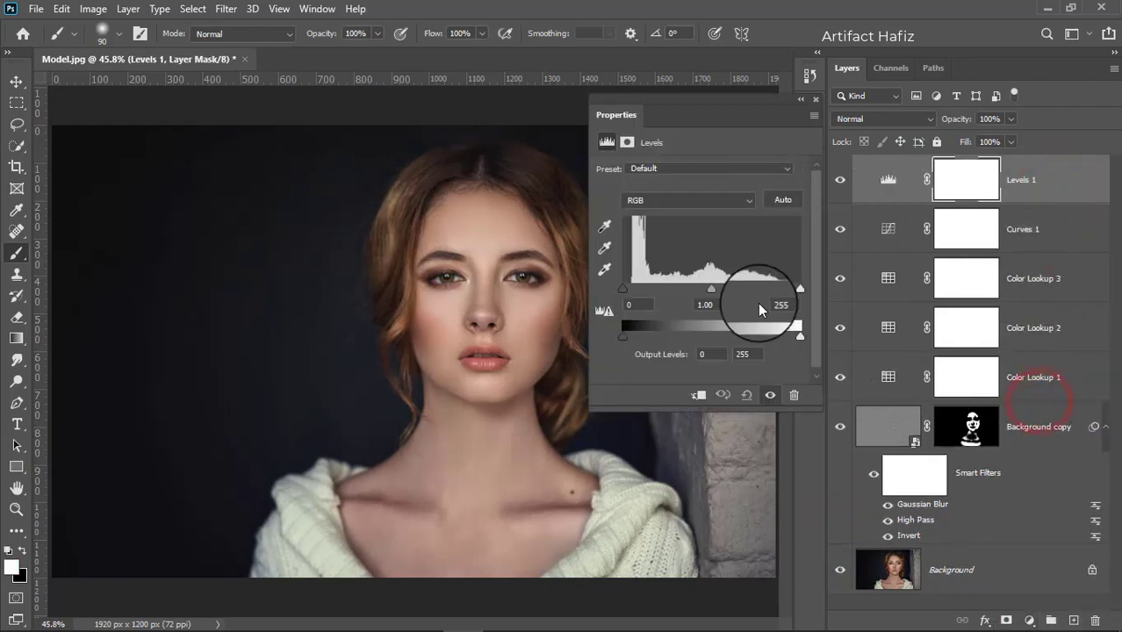
drag(799, 295, 783, 296)
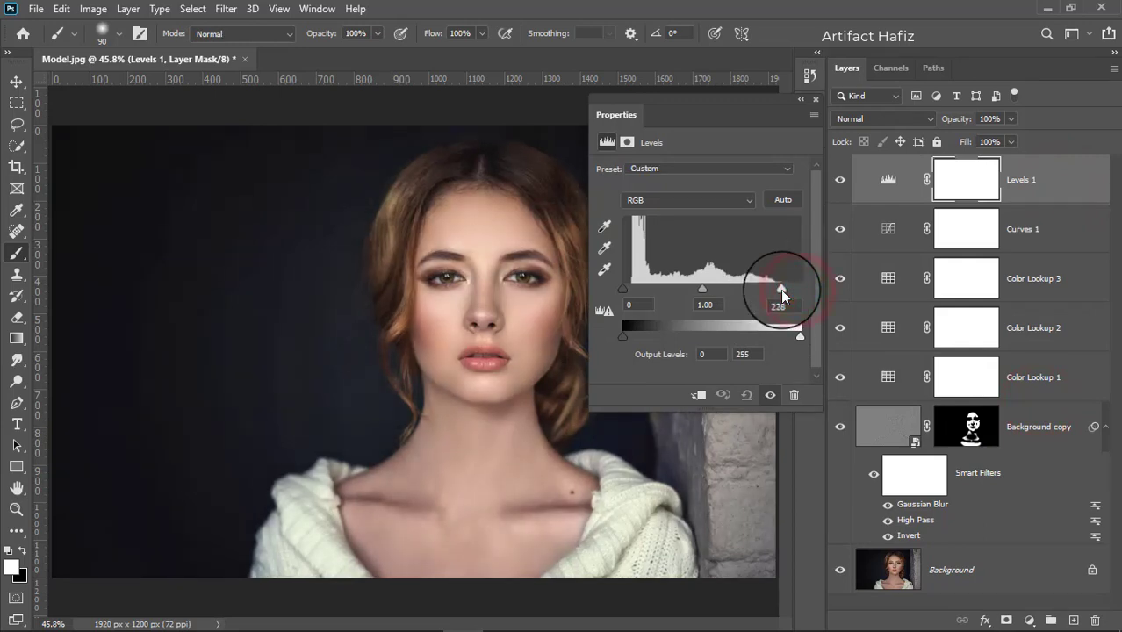
click(808, 105)
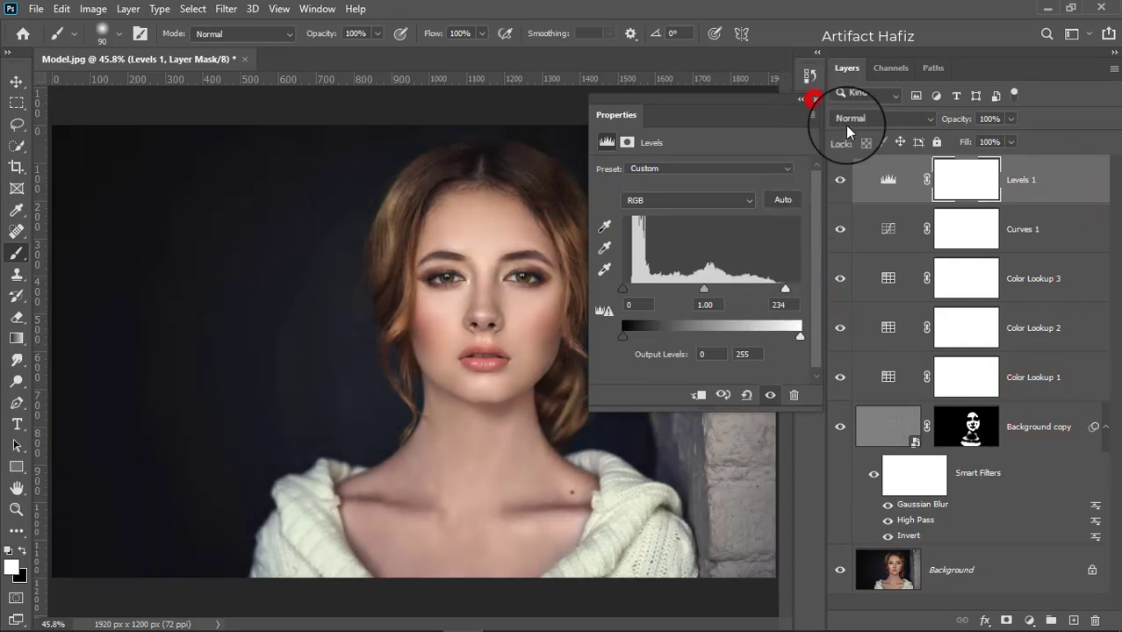
click(1023, 179)
key(ctrl+alt+shift+e)
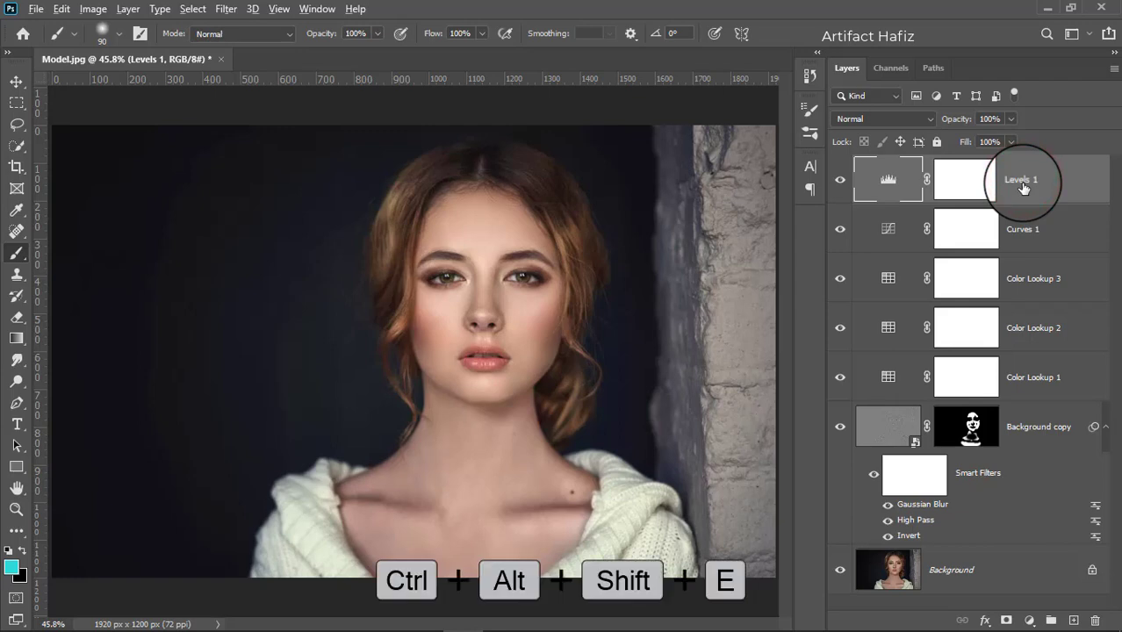
Step: Convert Layer 1 to a smart object and apply the Camera Raw Filter
click(230, 10)
click(255, 51)
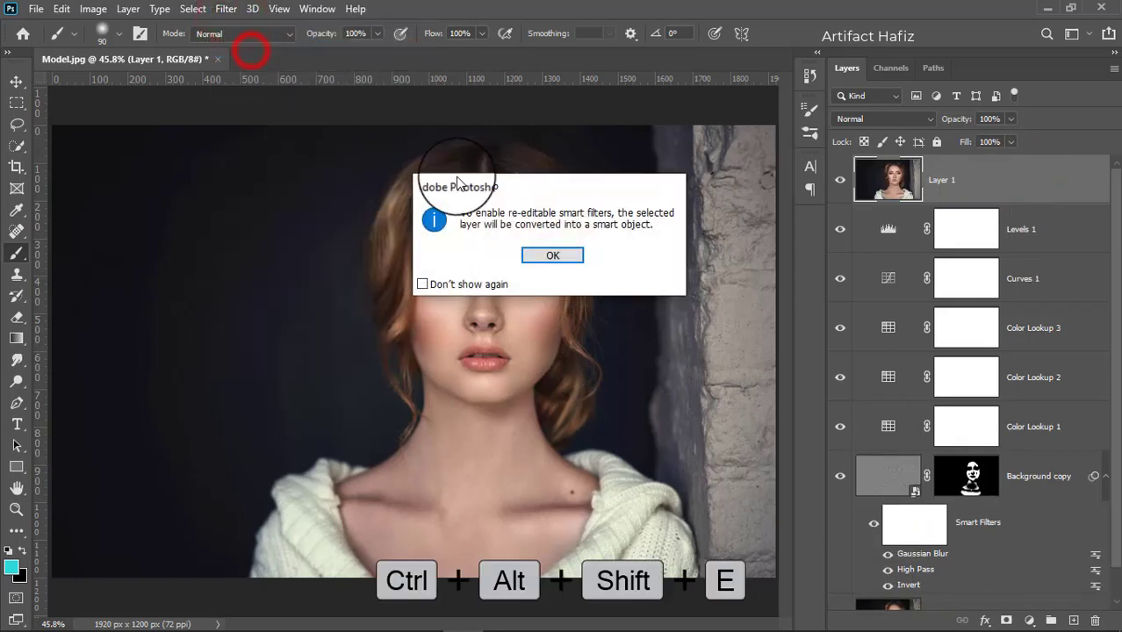
click(539, 263)
click(225, 9)
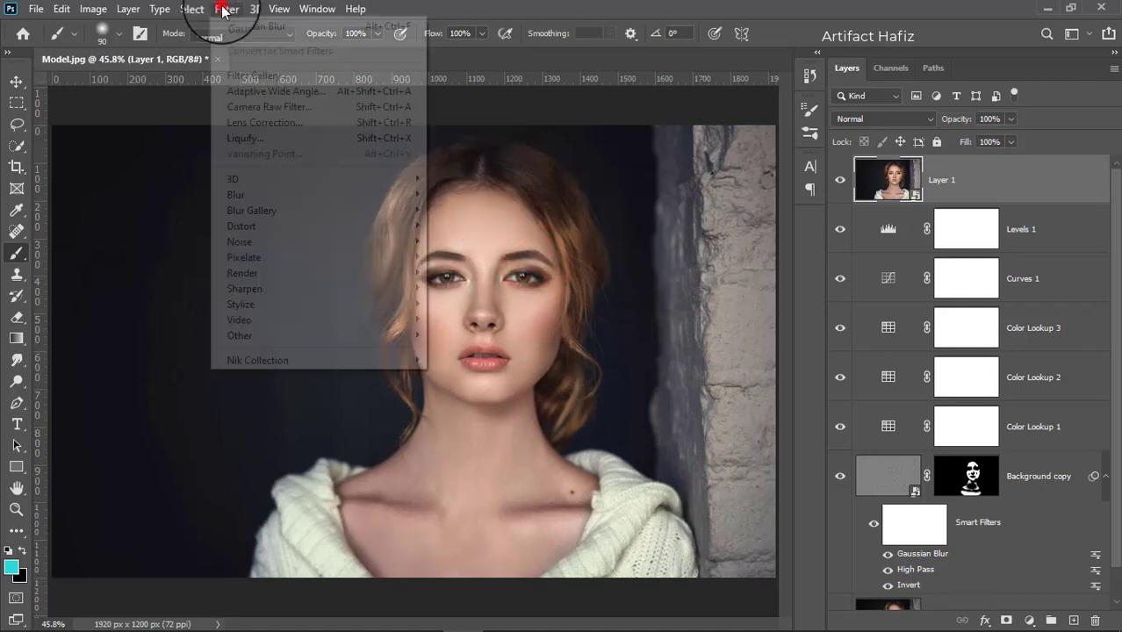
click(255, 106)
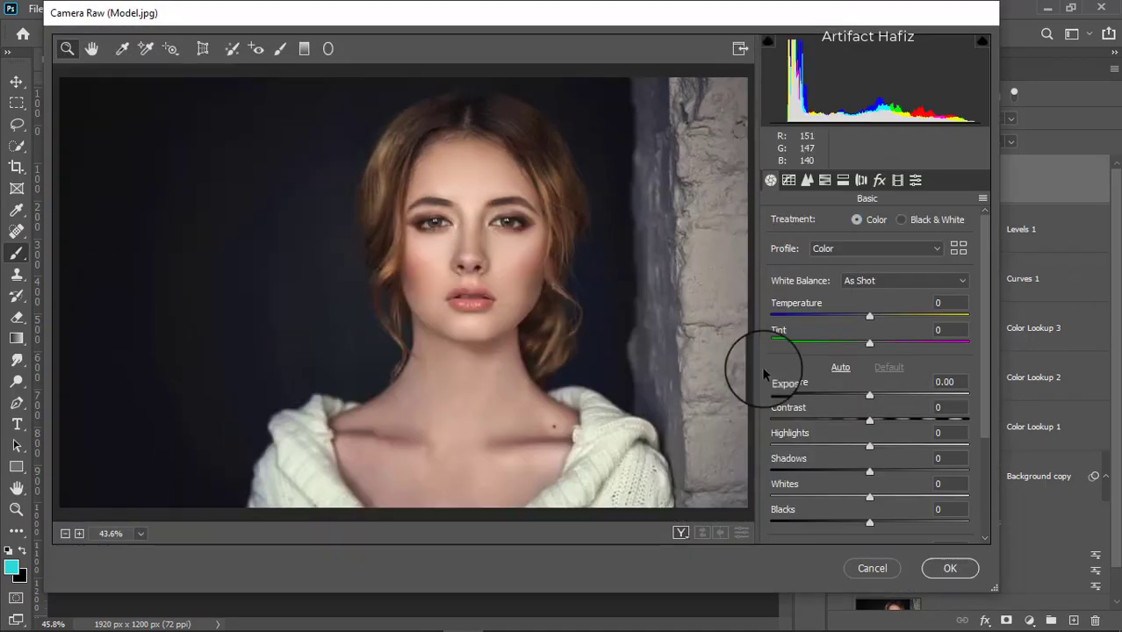
Step: Set Highlights -21, Whites +25, Blacks -3, Shadows +15 and Clarity +2 in Basic
scroll(865, 369, down, 1)
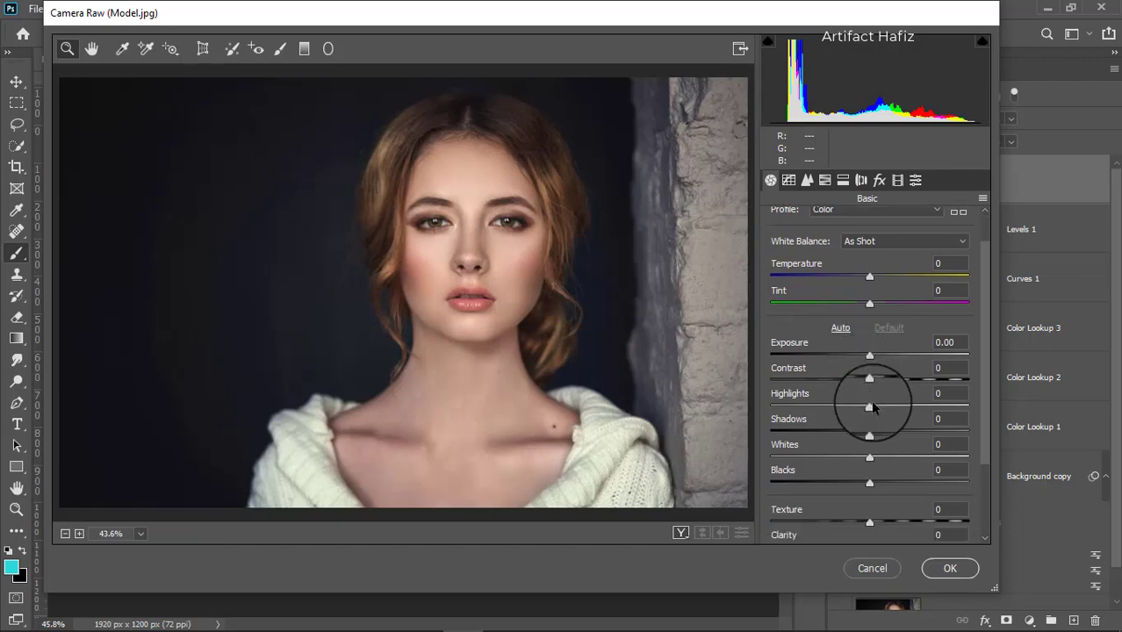
drag(870, 407, 849, 407)
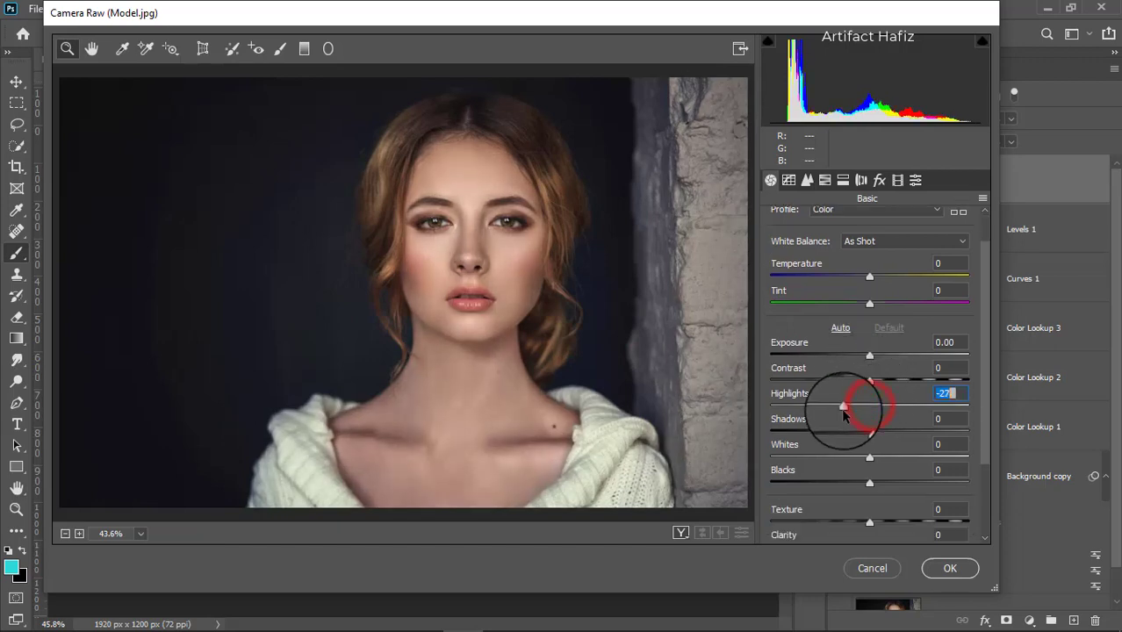
drag(869, 457, 894, 457)
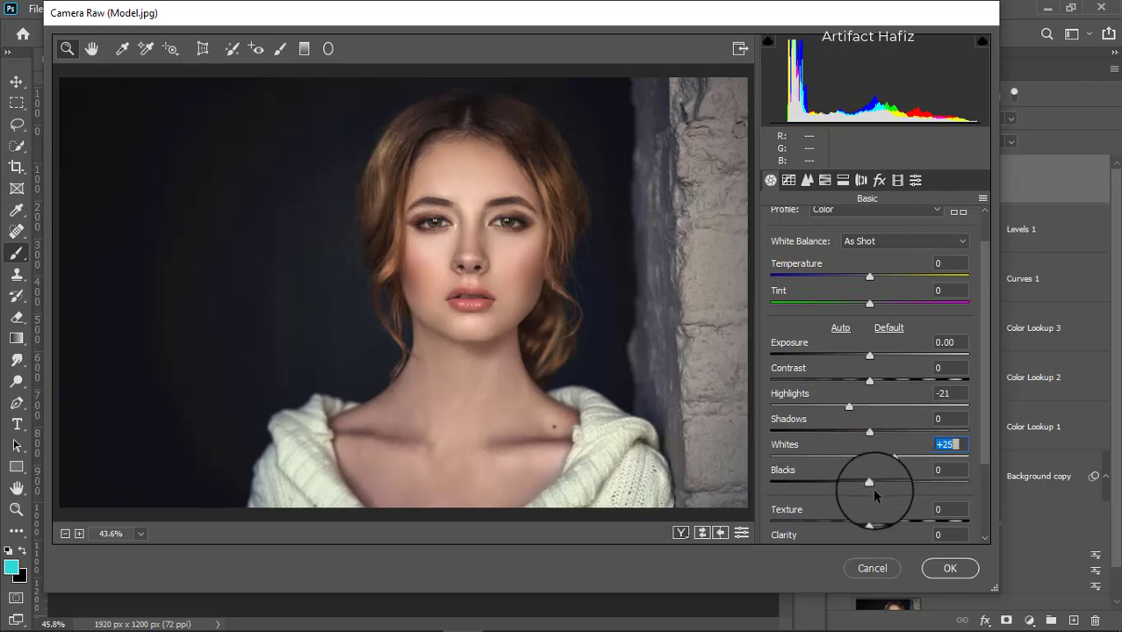
drag(869, 485, 867, 485)
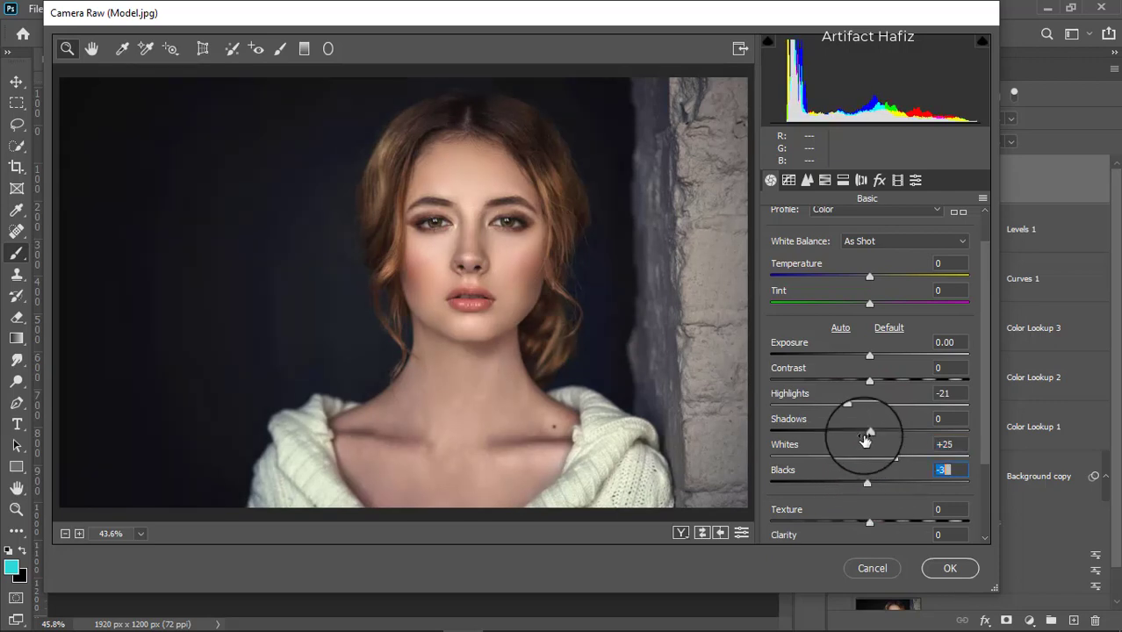
drag(869, 433, 897, 432)
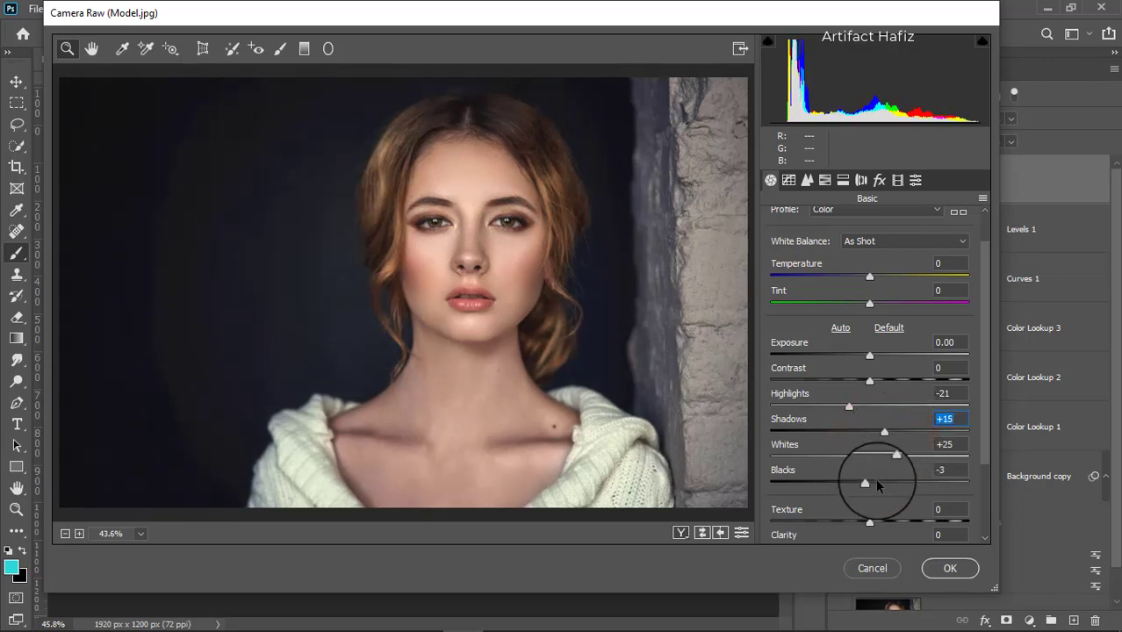
scroll(878, 483, down, 3)
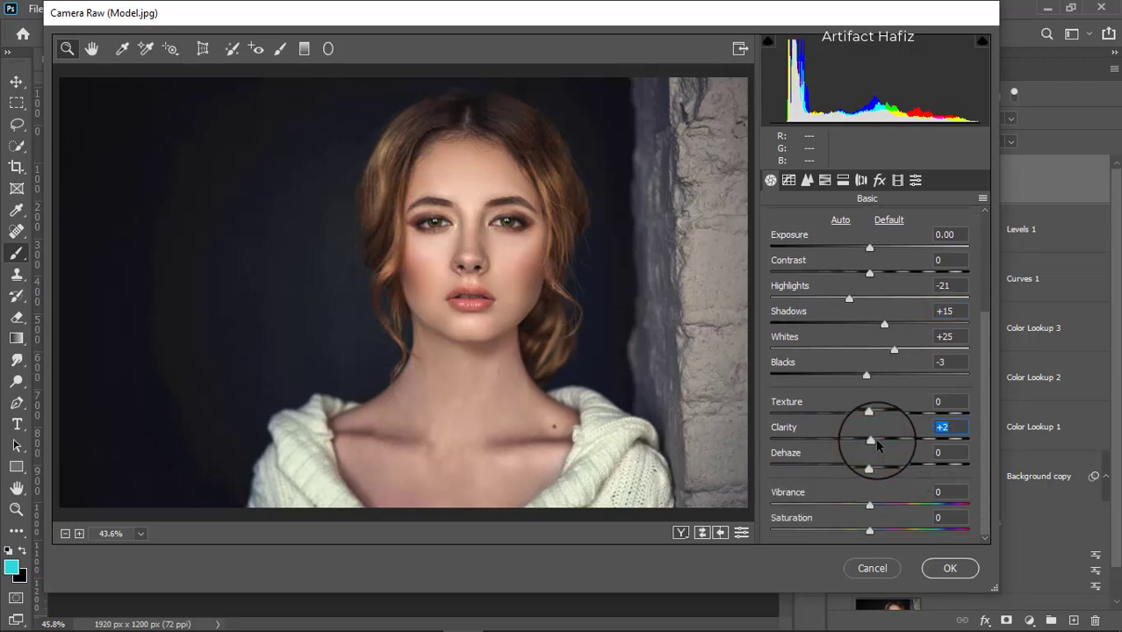
drag(873, 445, 892, 446)
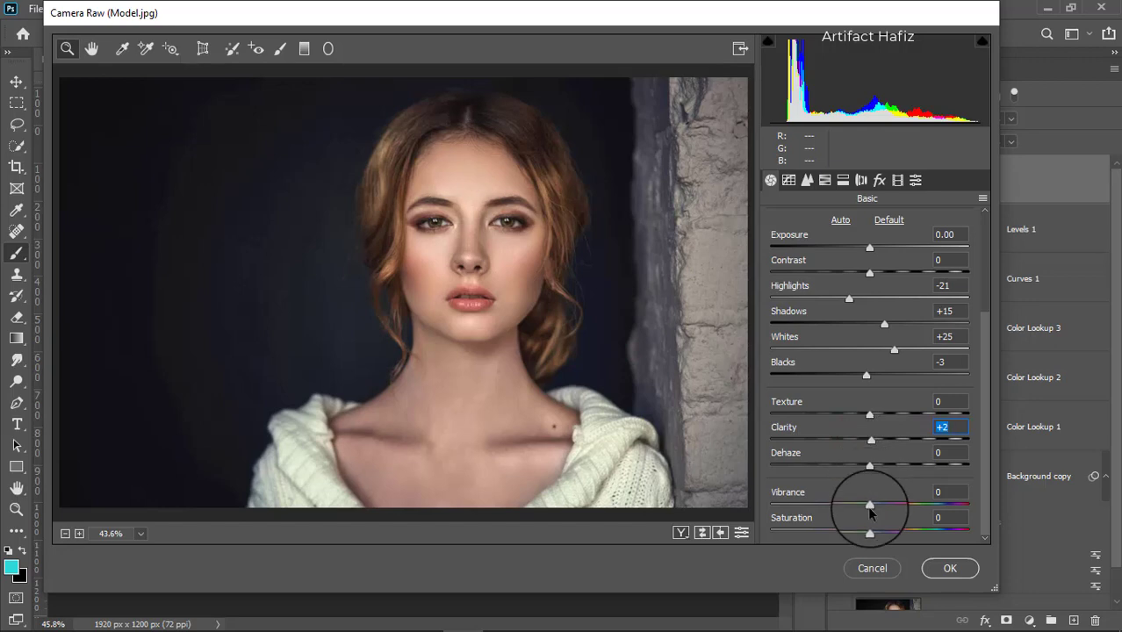
Step: In the Point tone curve, lift the black point and add shadow and midtone points
click(790, 180)
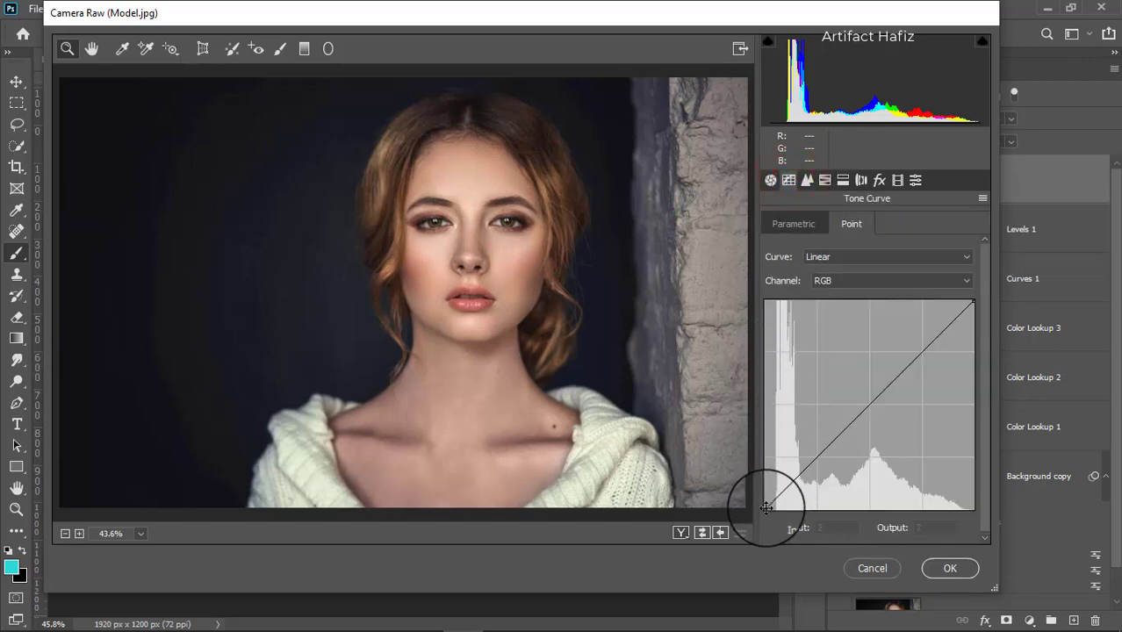
drag(767, 508, 735, 491)
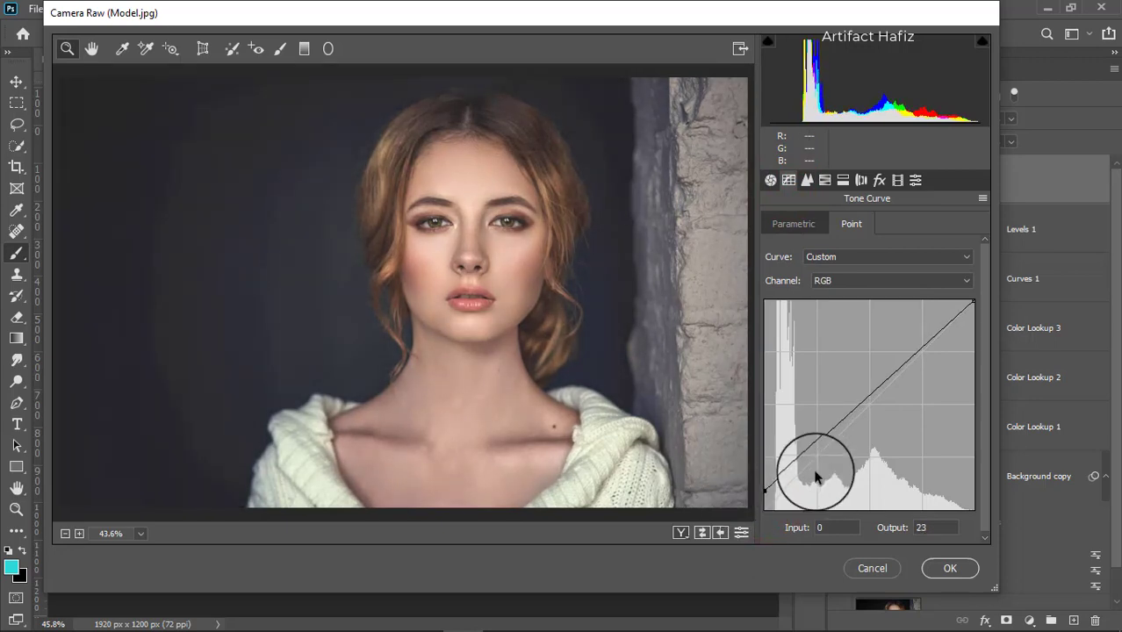
drag(812, 446, 820, 457)
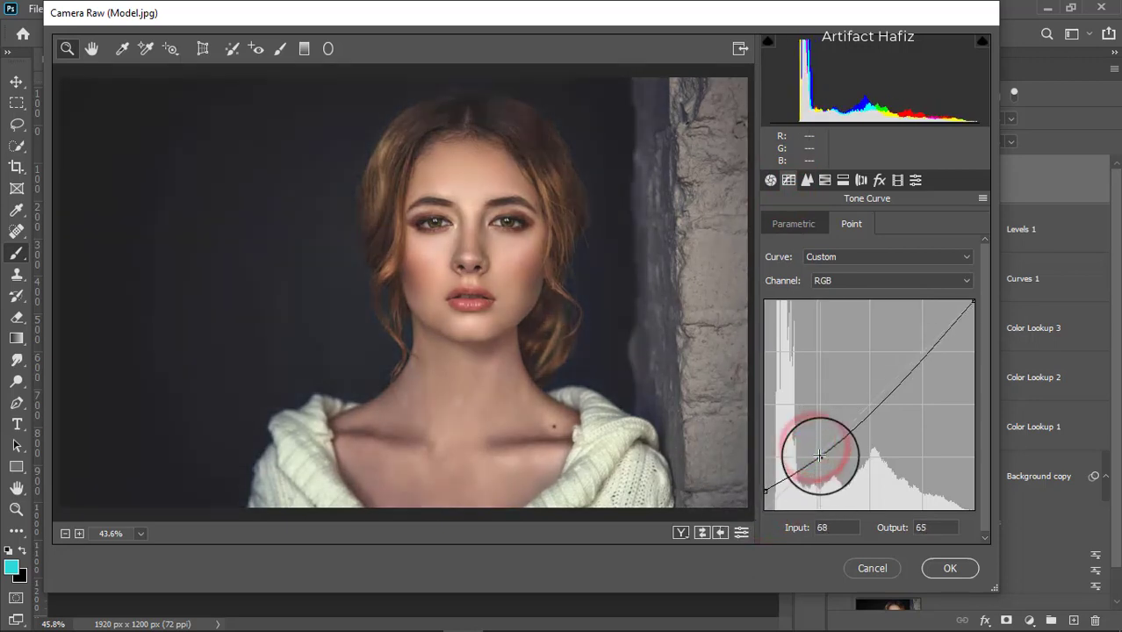
click(868, 414)
drag(868, 414, 869, 404)
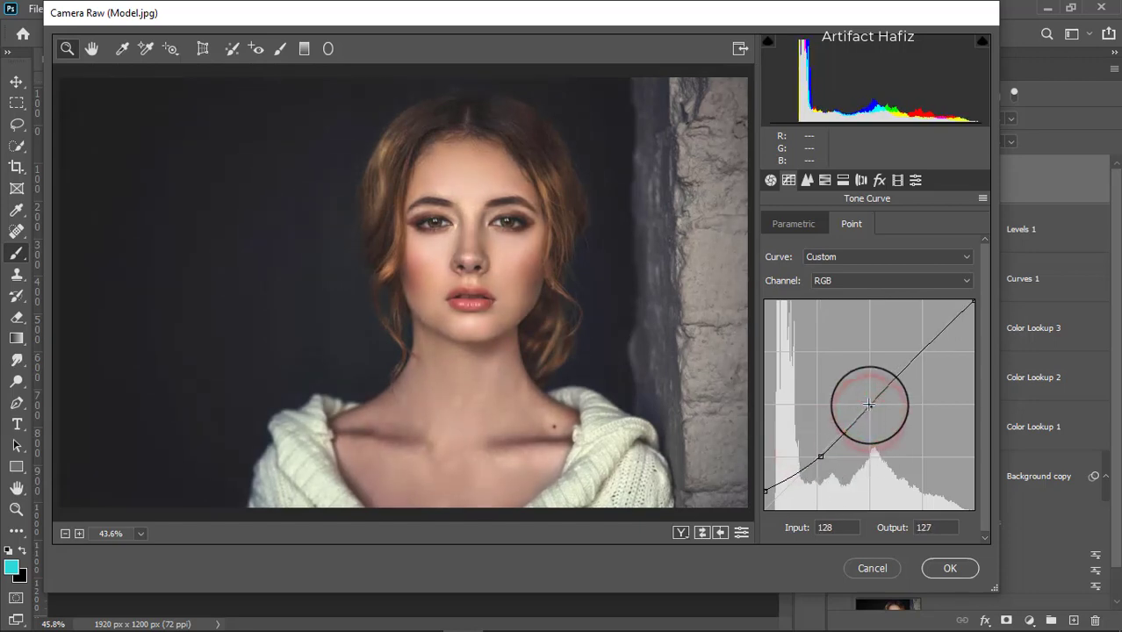
drag(820, 457, 818, 454)
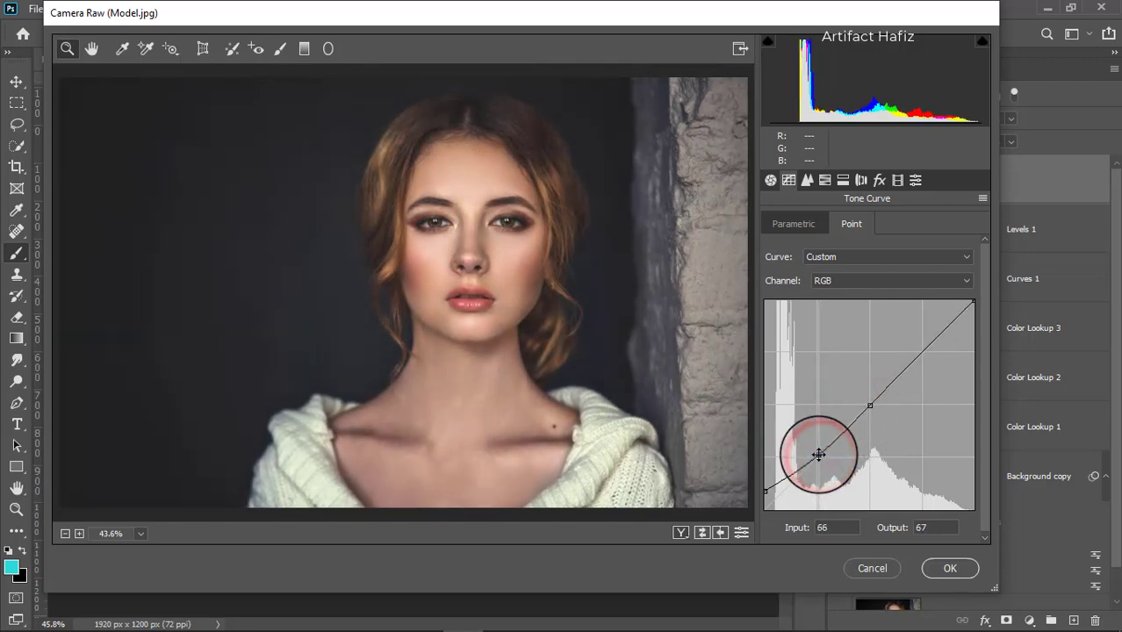
click(867, 404)
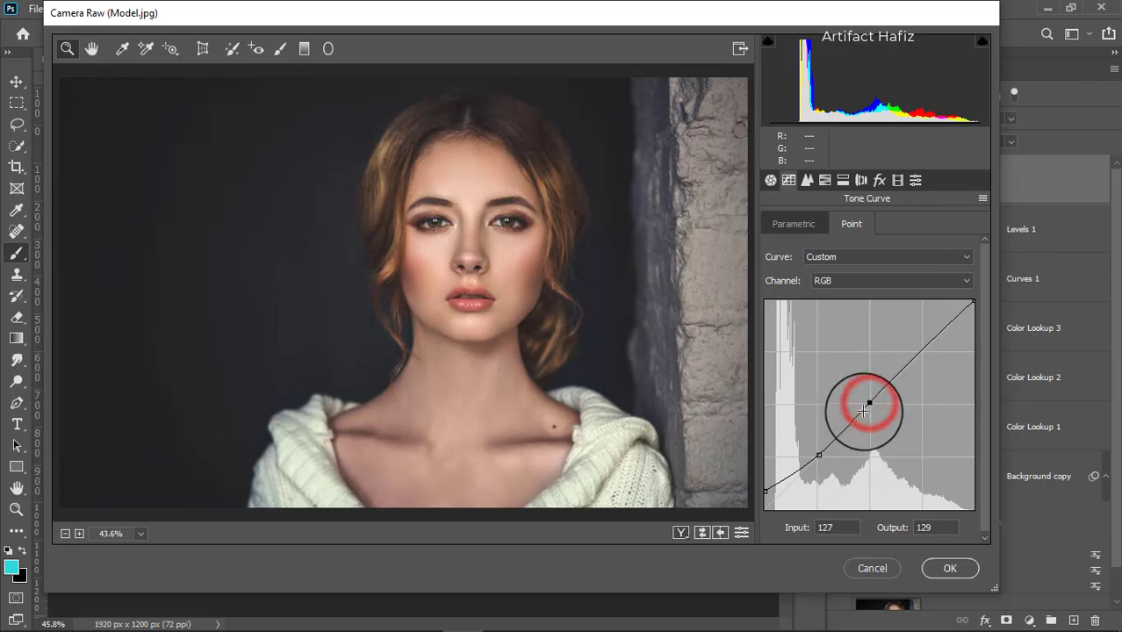
click(818, 451)
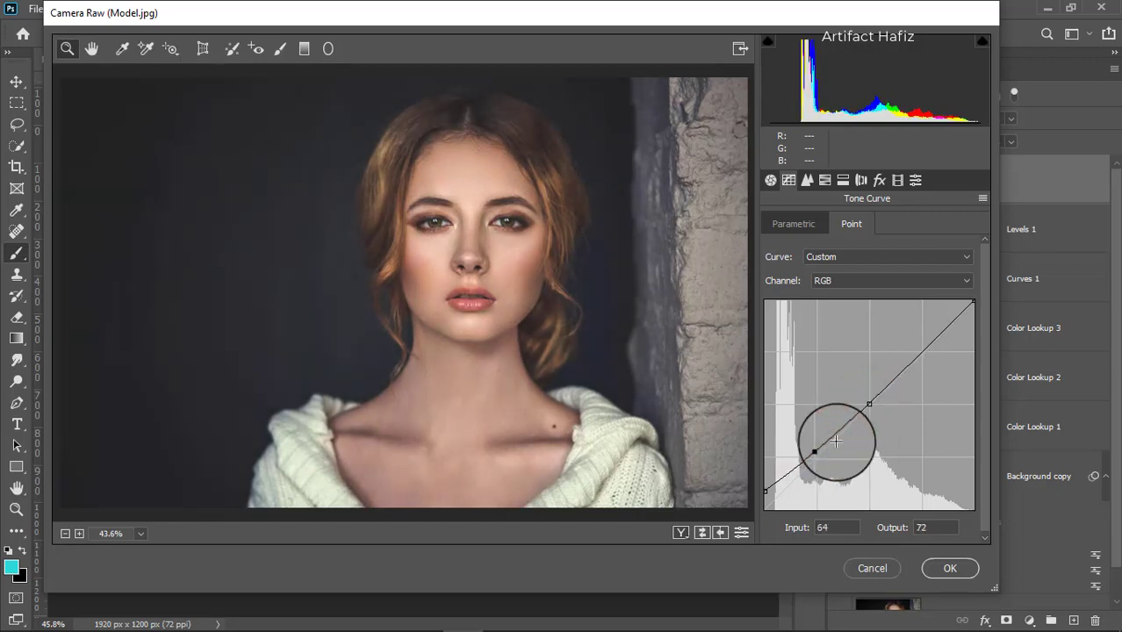
Step: Add a highlight point and fine-tune the black and shadow points for faded contrast
drag(927, 343, 927, 349)
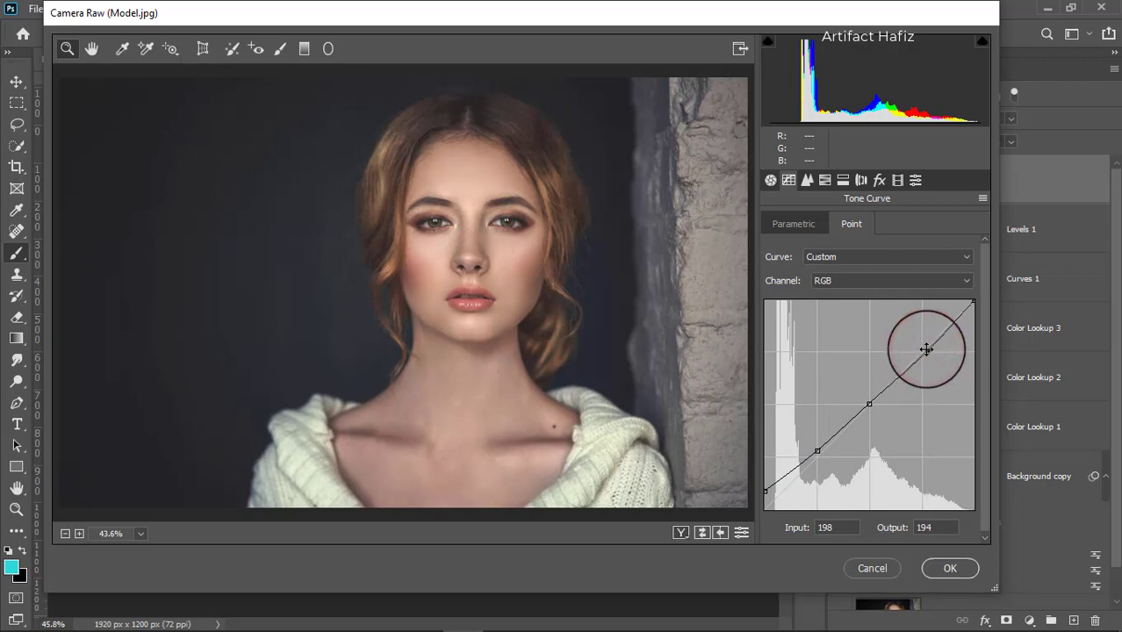
drag(927, 347, 920, 345)
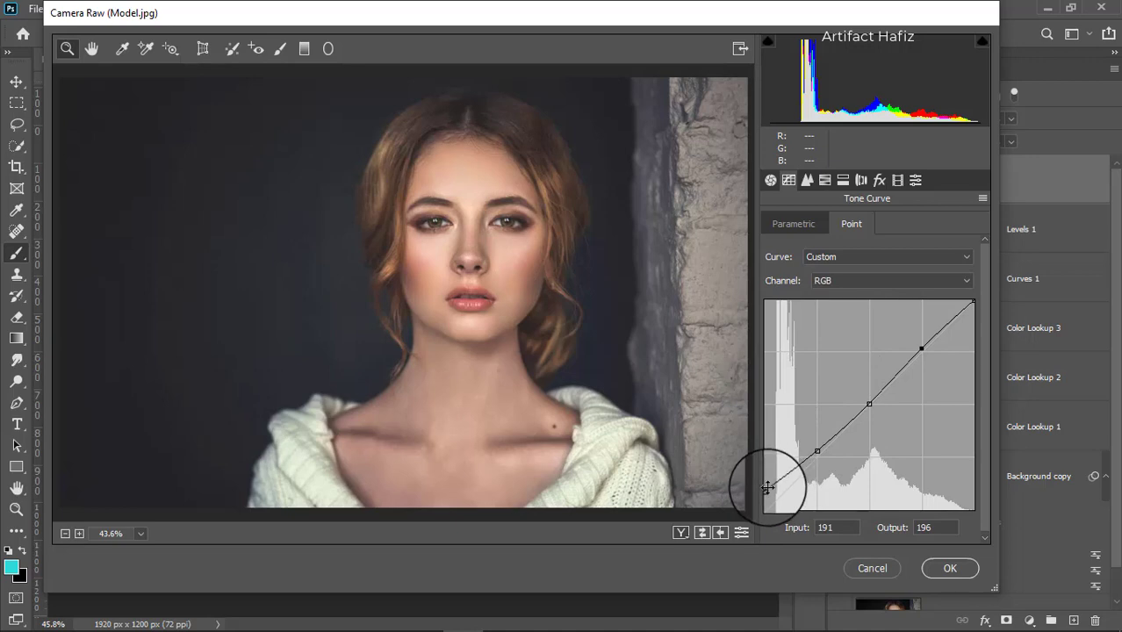
drag(764, 491, 758, 486)
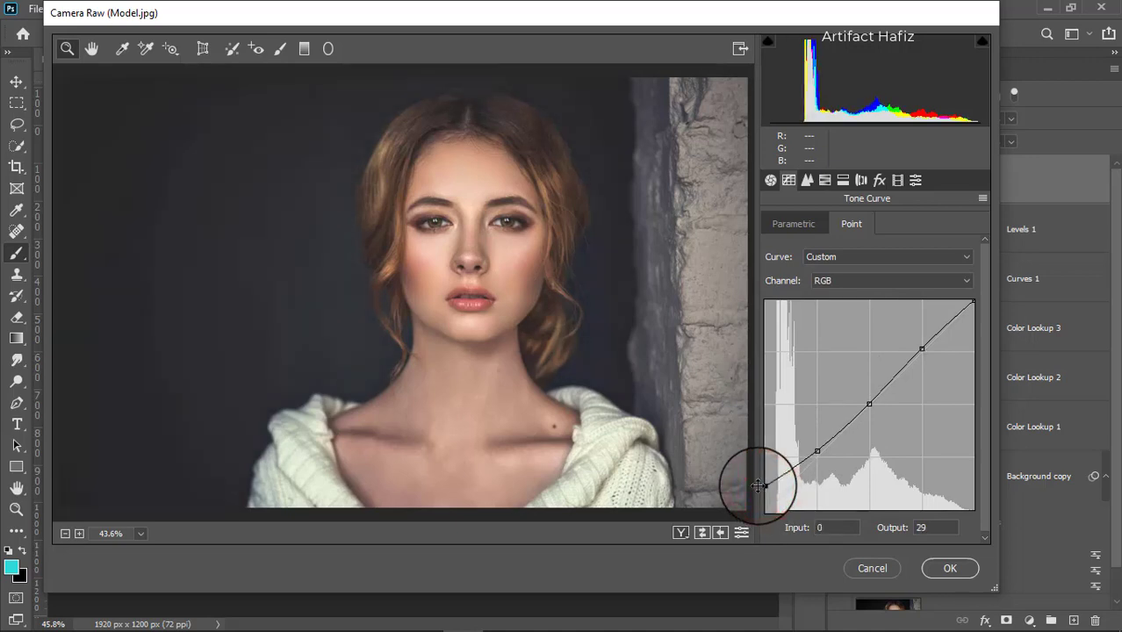
drag(766, 482, 764, 490)
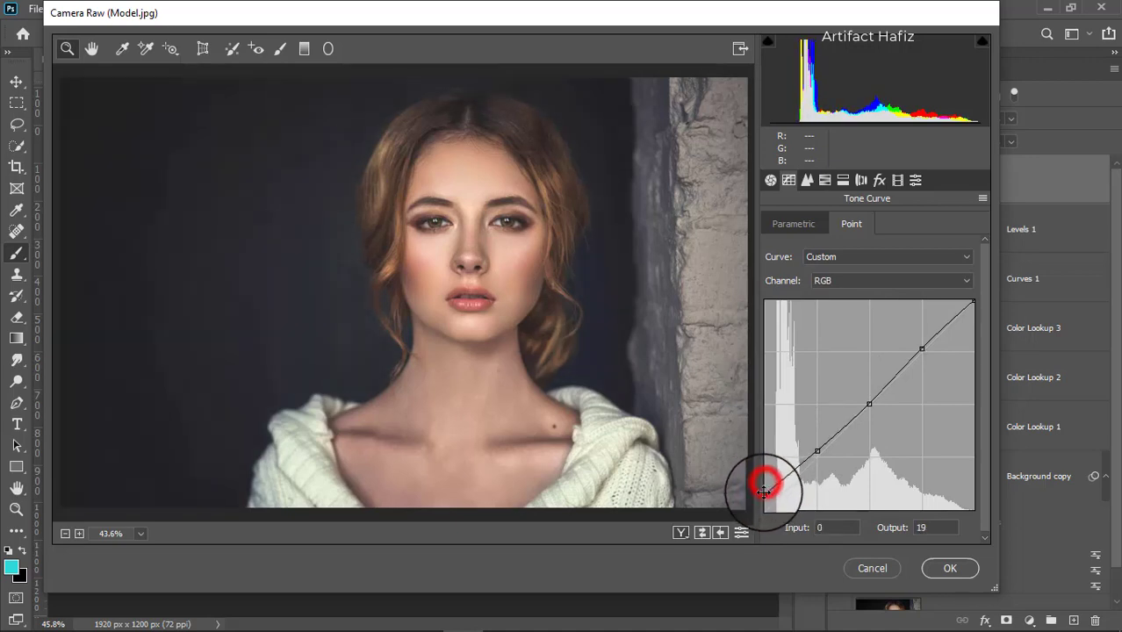
drag(818, 450, 817, 454)
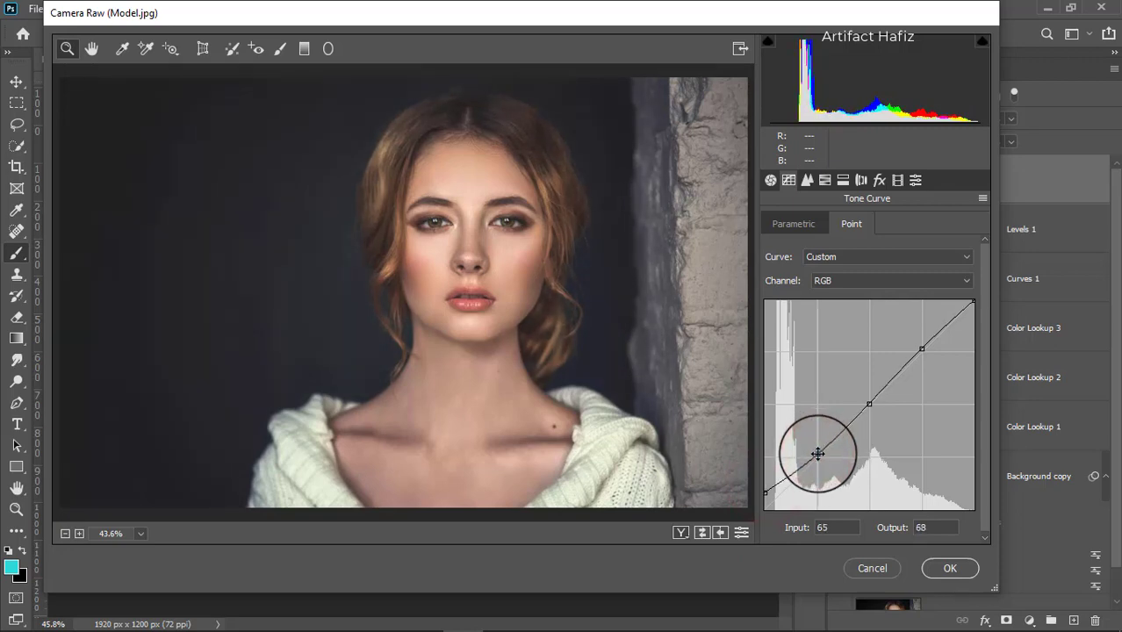
Step: Tint split-toning shadows at hue 195, saturation 5 and highlights at hue 210, saturation 15
click(845, 182)
drag(776, 399, 905, 399)
drag(772, 373, 901, 374)
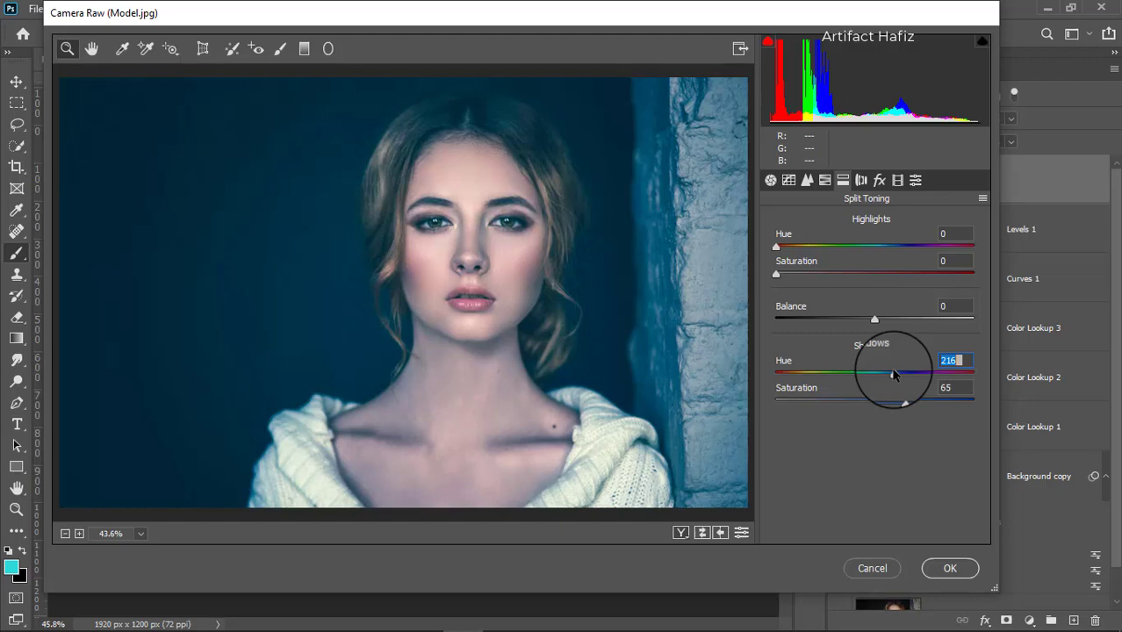
drag(892, 375, 883, 375)
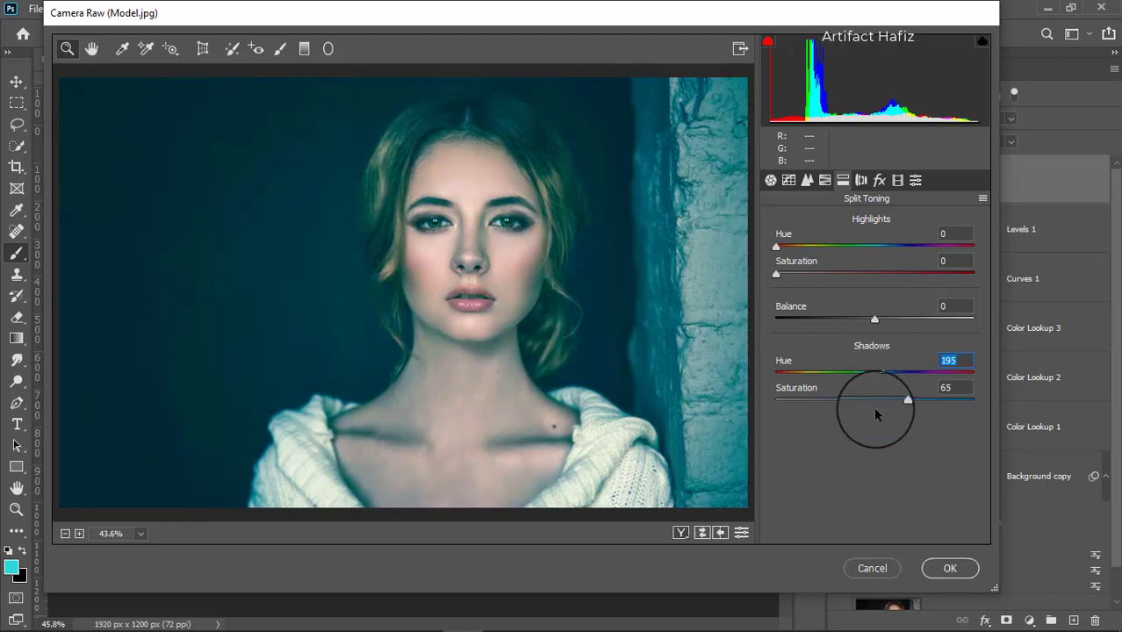
mouse_move(904, 401)
mouse_down()
mouse_move(755, 410)
mouse_move(786, 418)
mouse_up()
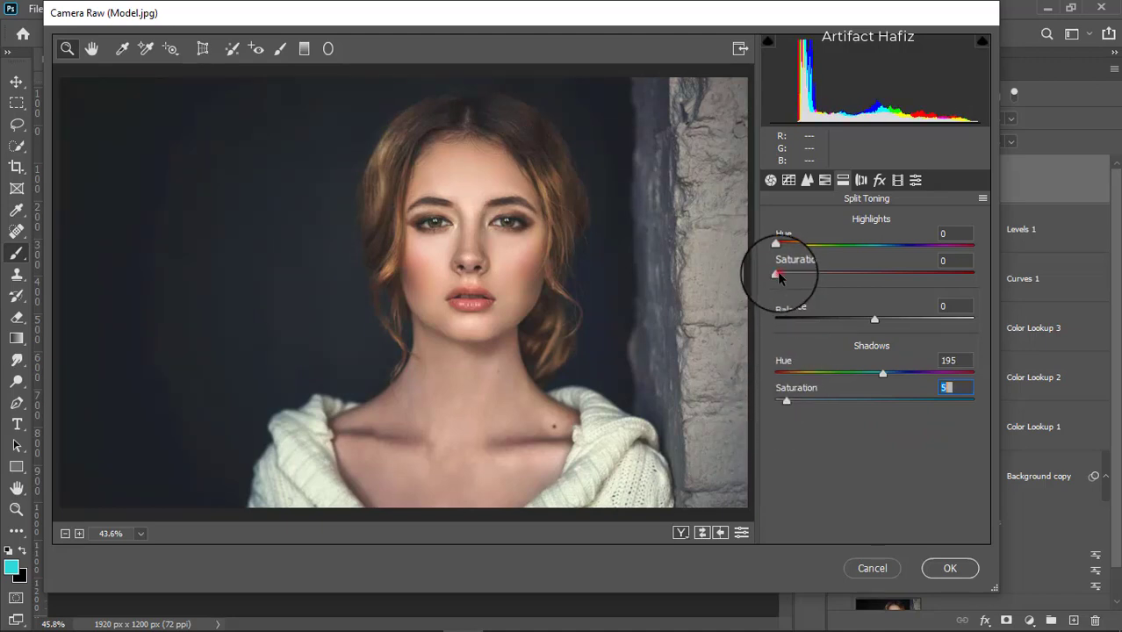
drag(777, 272, 847, 277)
mouse_move(776, 247)
mouse_down()
mouse_move(813, 249)
mouse_move(809, 259)
mouse_move(906, 260)
mouse_move(755, 277)
mouse_move(804, 279)
mouse_up()
click(845, 274)
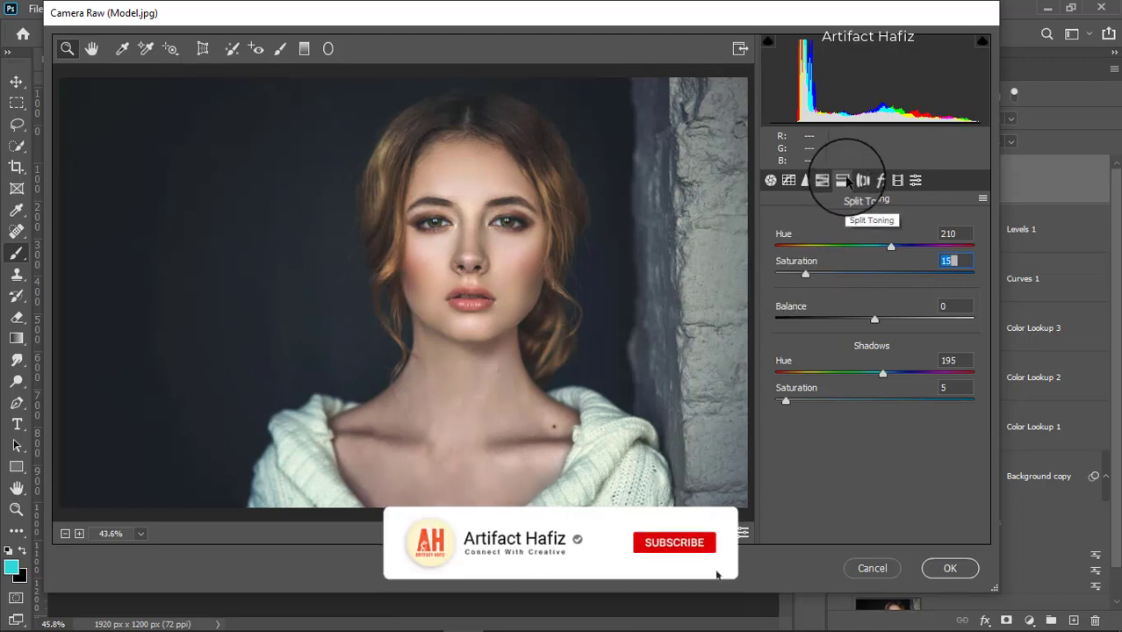
Step: Set HSL saturation Reds +26, Aquas +37, Blues +8, and Reds luminance +25
click(823, 180)
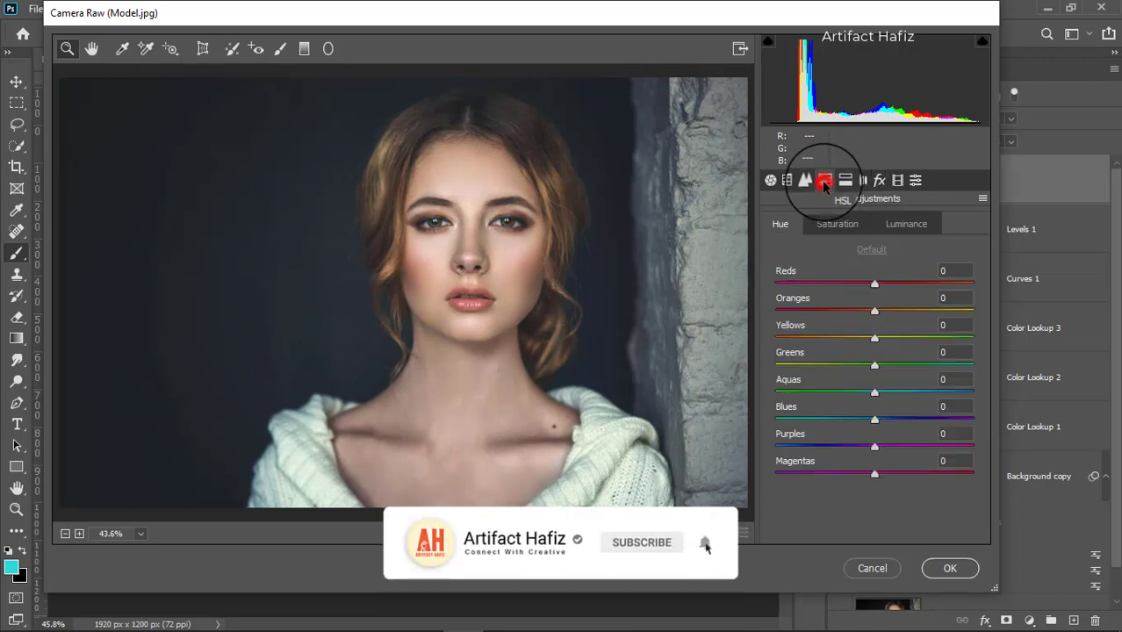
click(839, 223)
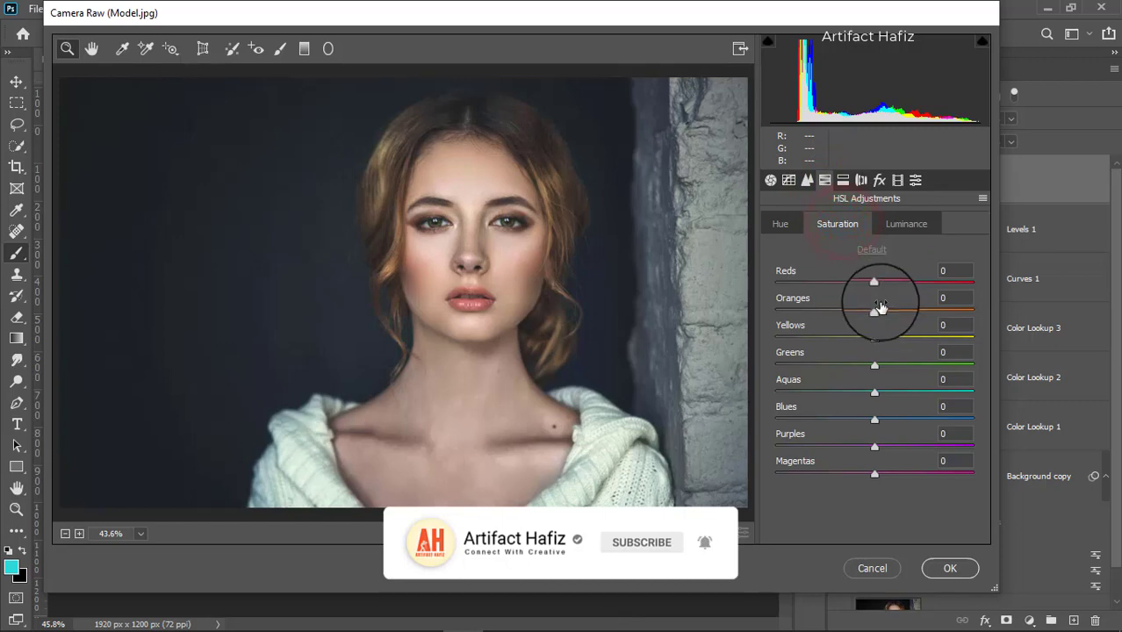
drag(873, 285, 898, 286)
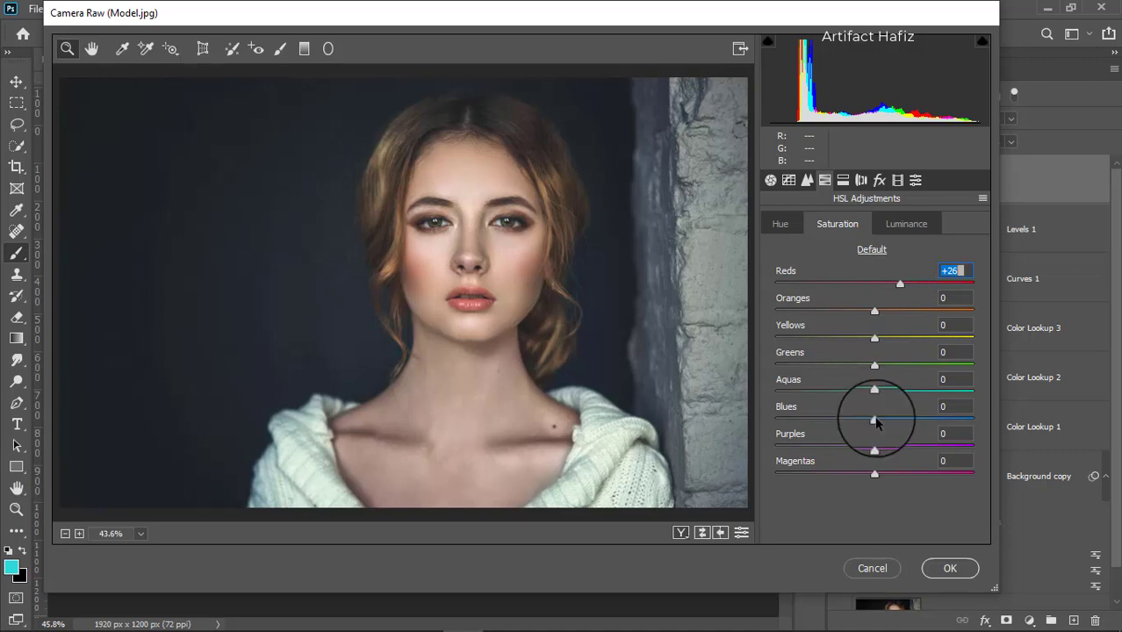
drag(876, 419, 910, 396)
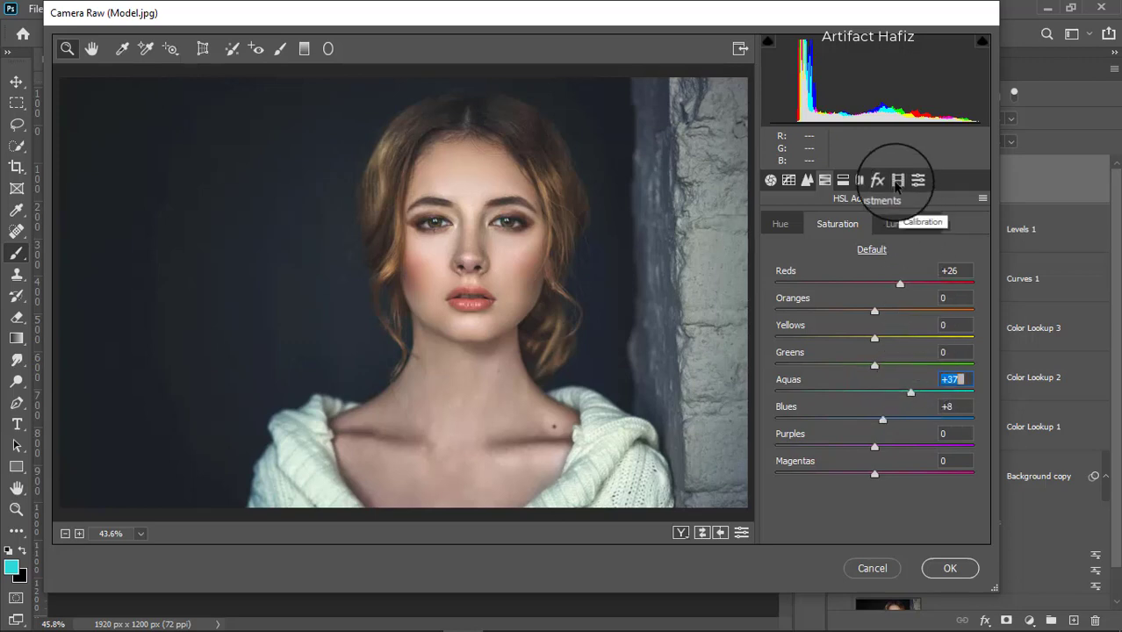
click(905, 224)
drag(875, 284, 899, 290)
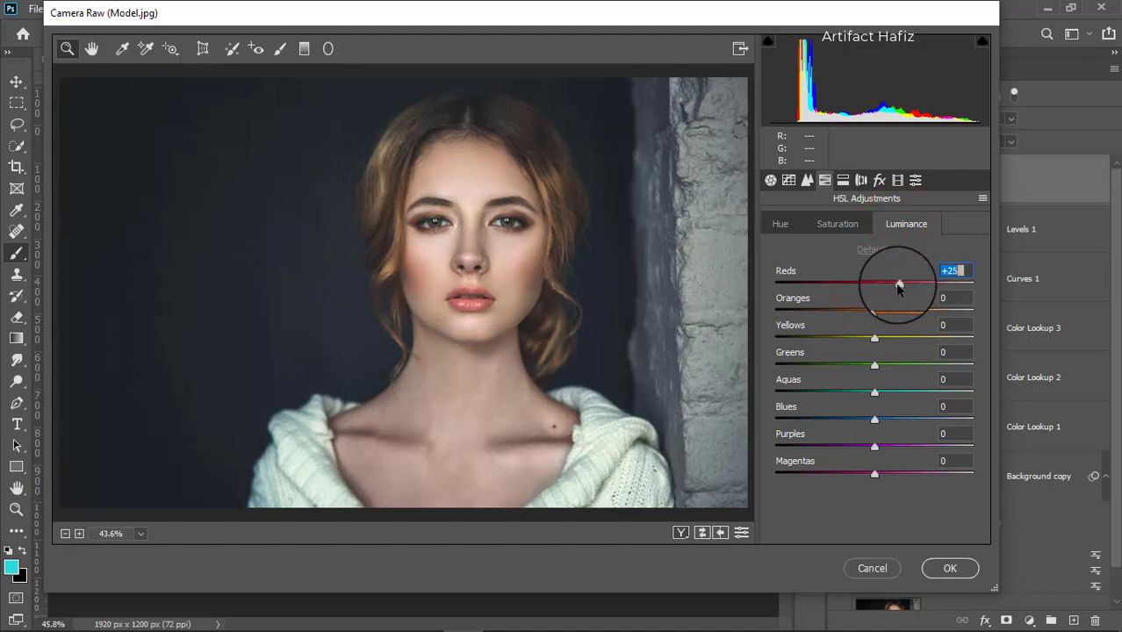
Step: Set Calibration primary hues to Red -2, Green -8, Blue +4 and apply the Camera Raw Filter
click(897, 180)
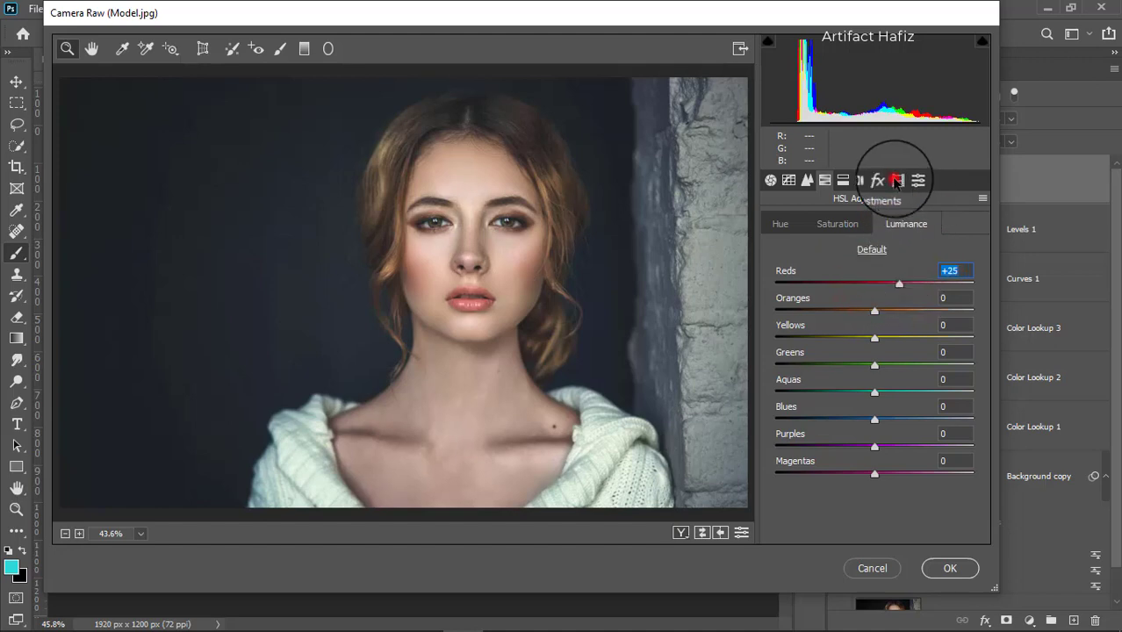
drag(874, 338, 873, 339)
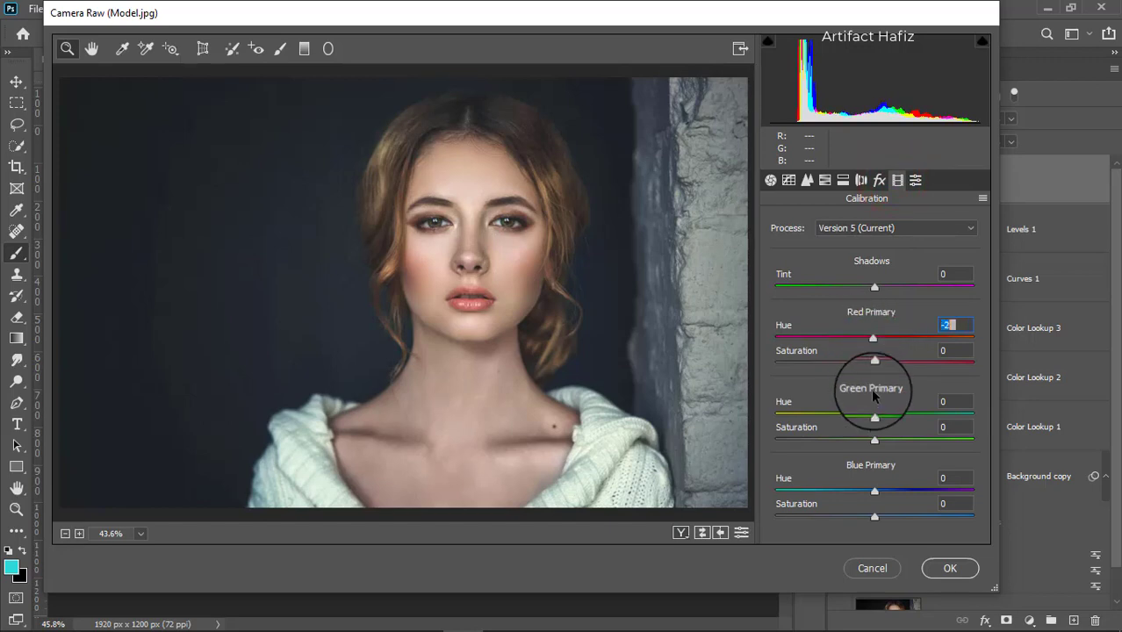
drag(875, 413, 865, 418)
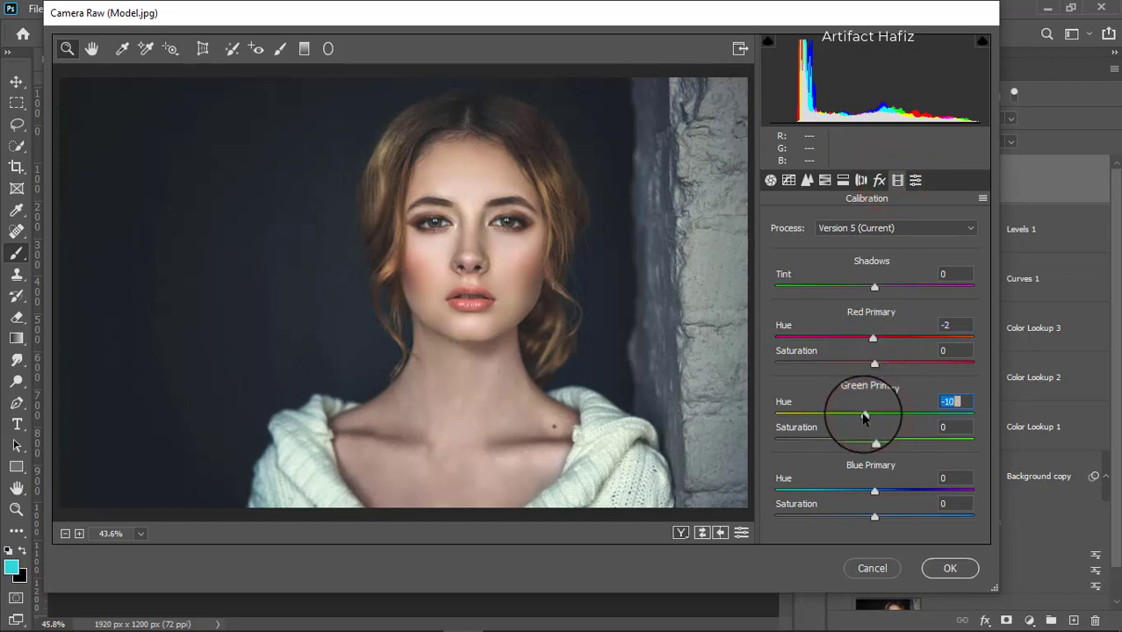
drag(864, 418, 868, 415)
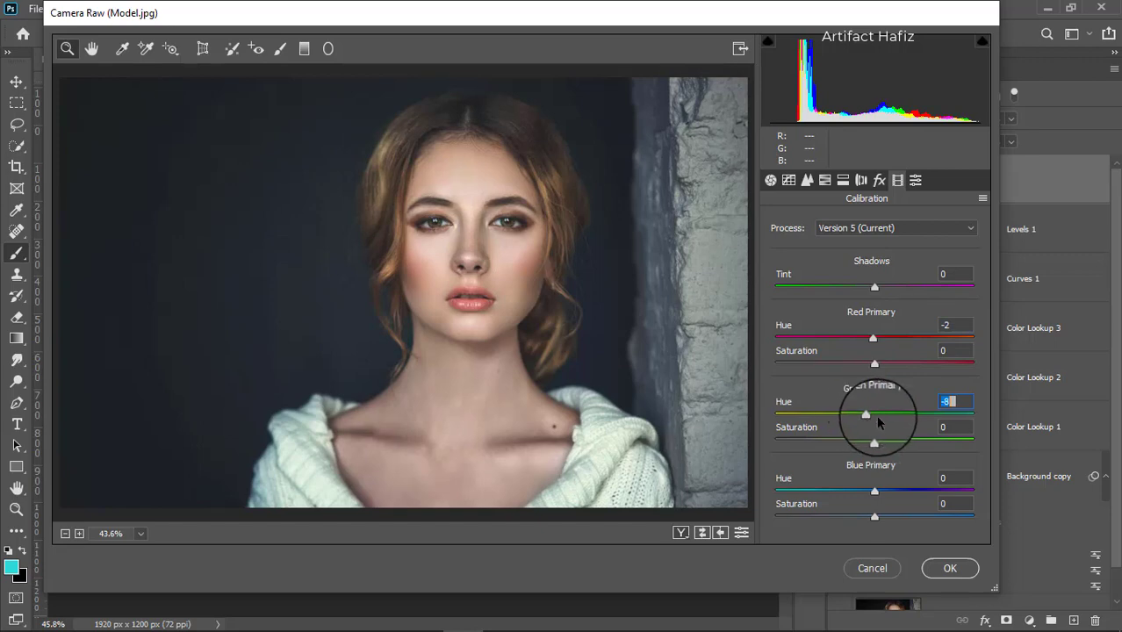
mouse_move(876, 489)
mouse_down()
mouse_move(863, 491)
mouse_move(883, 497)
mouse_up()
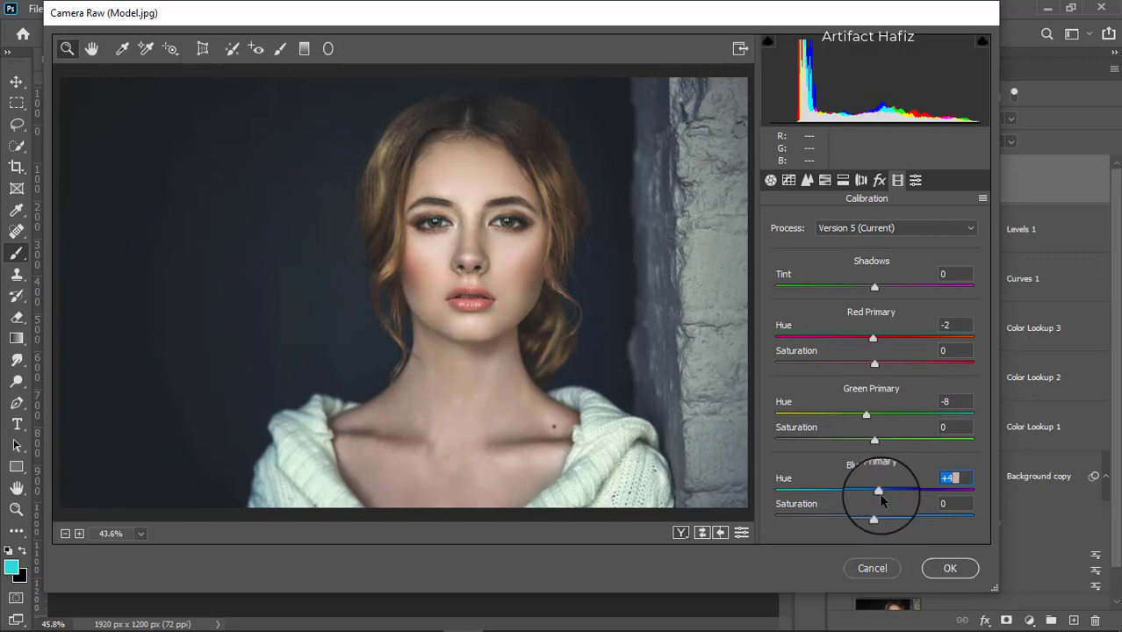
click(950, 568)
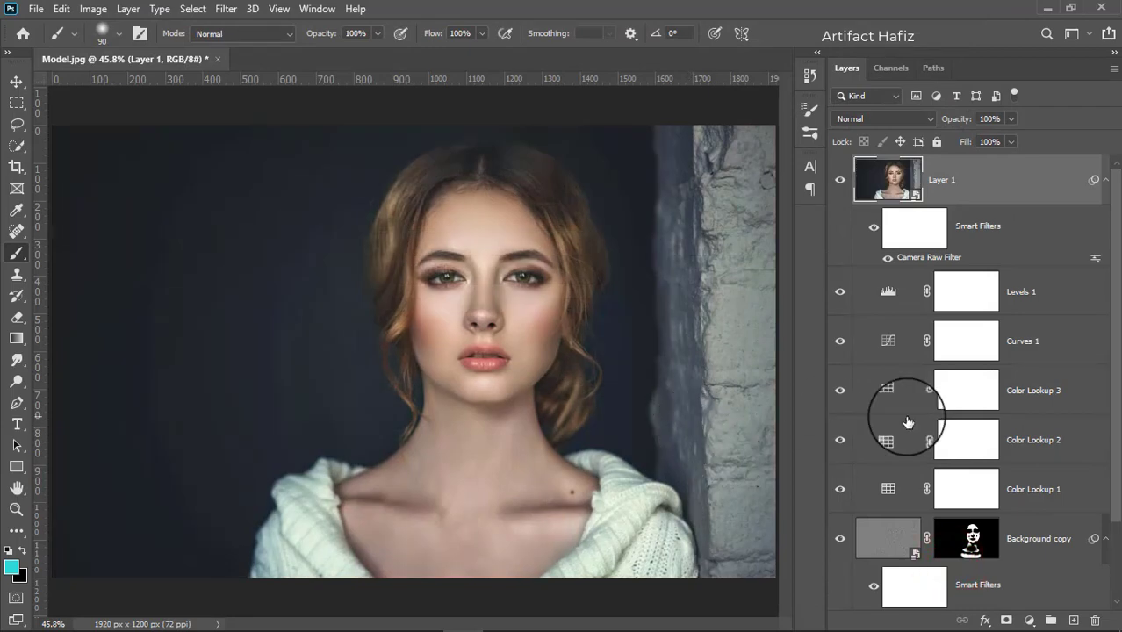
scroll(951, 422, down, 2)
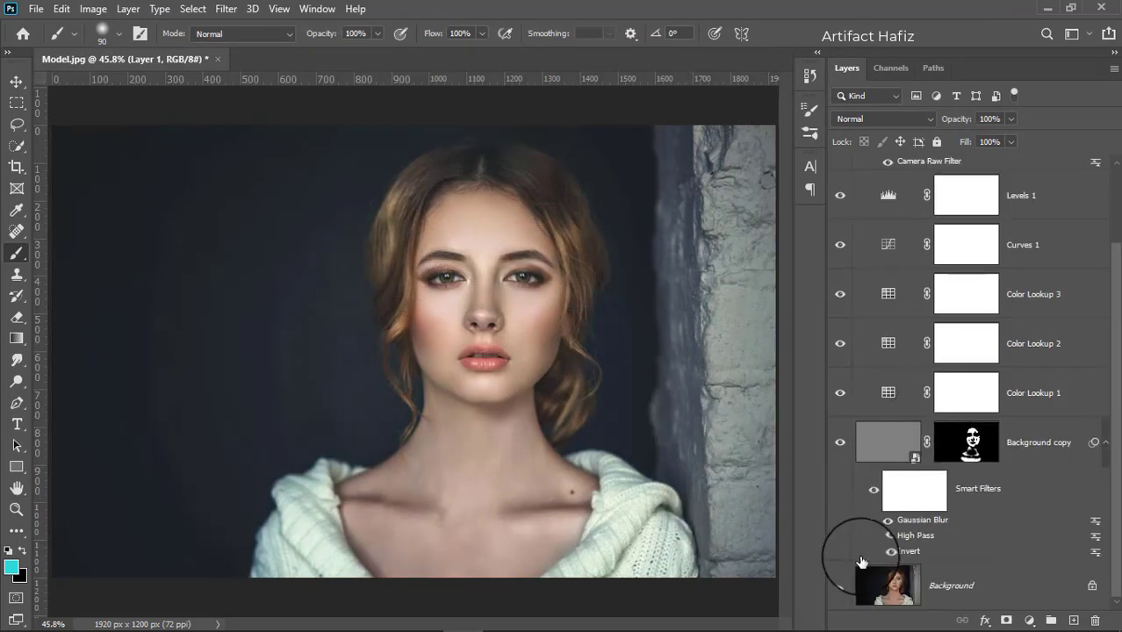
key(alt)
alt+click(840, 586)
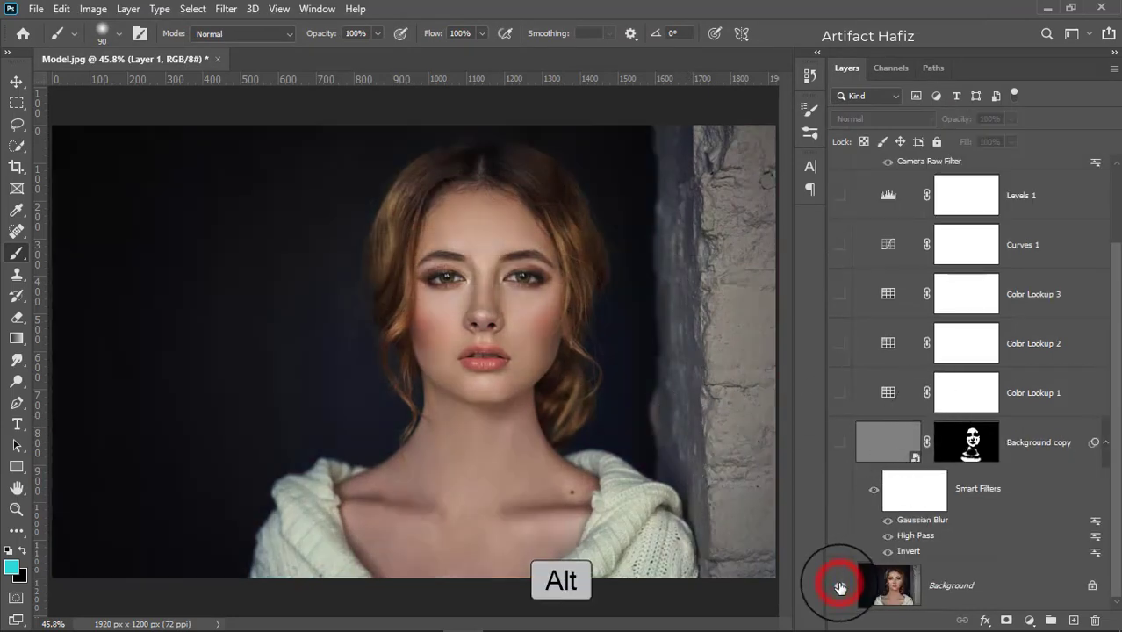
alt+click(840, 587)
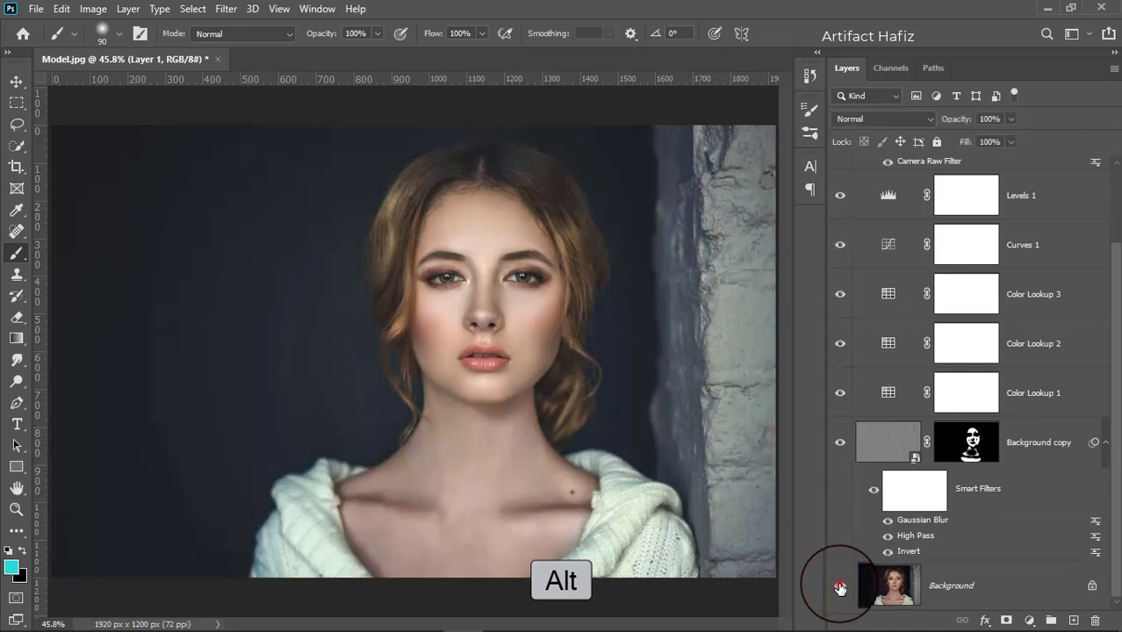
alt+click(840, 586)
alt+click(840, 586)
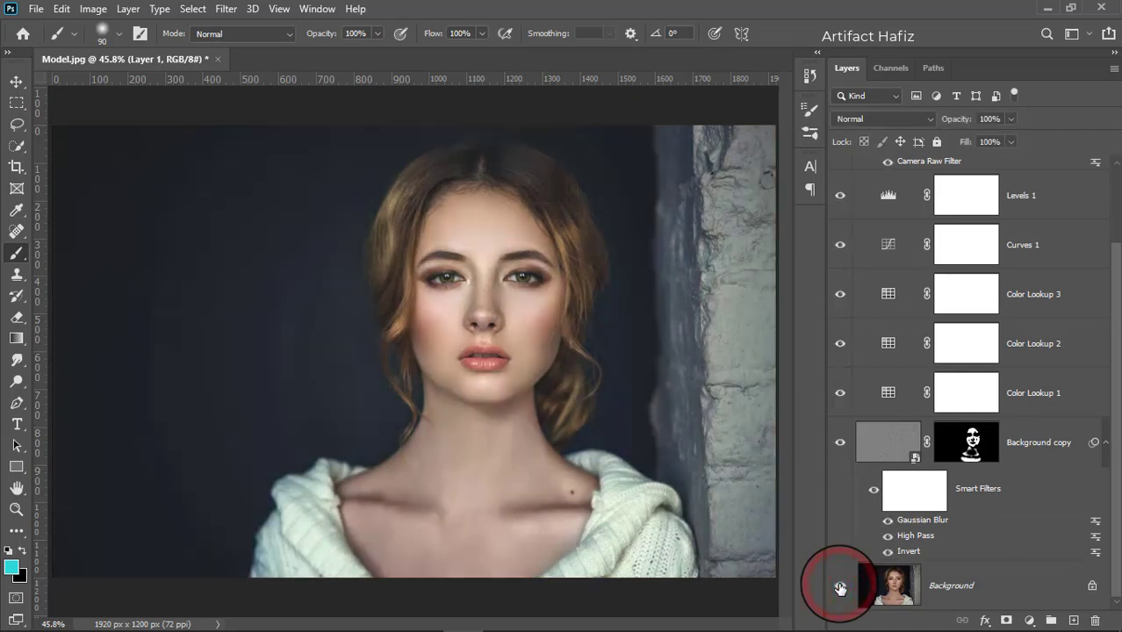